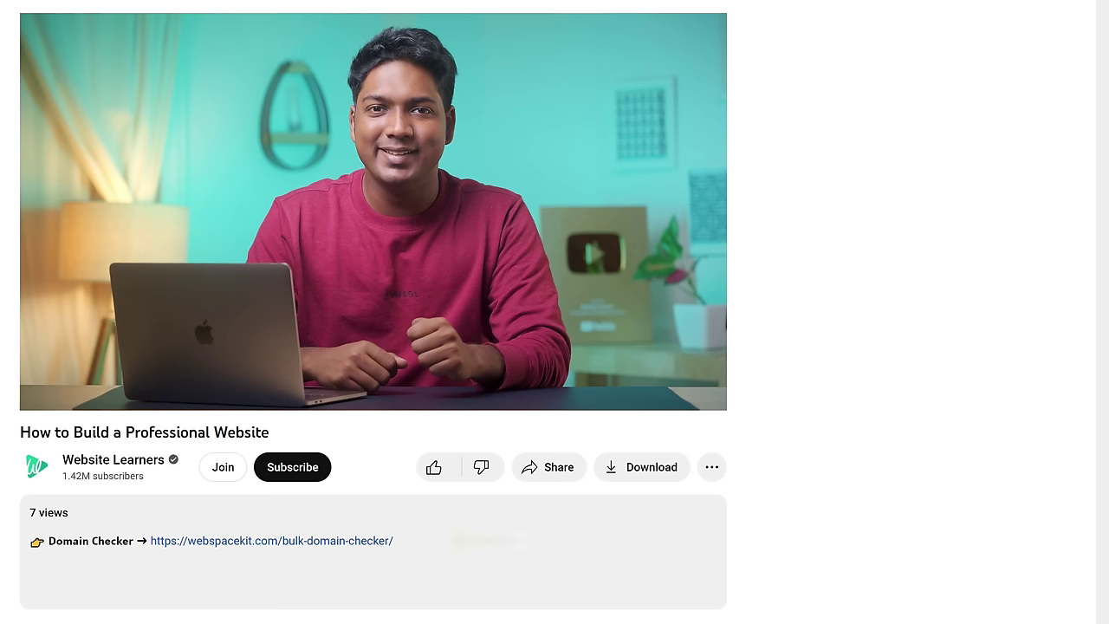
Step: Open GravityWrite from the video description and create a free account
click(246, 542)
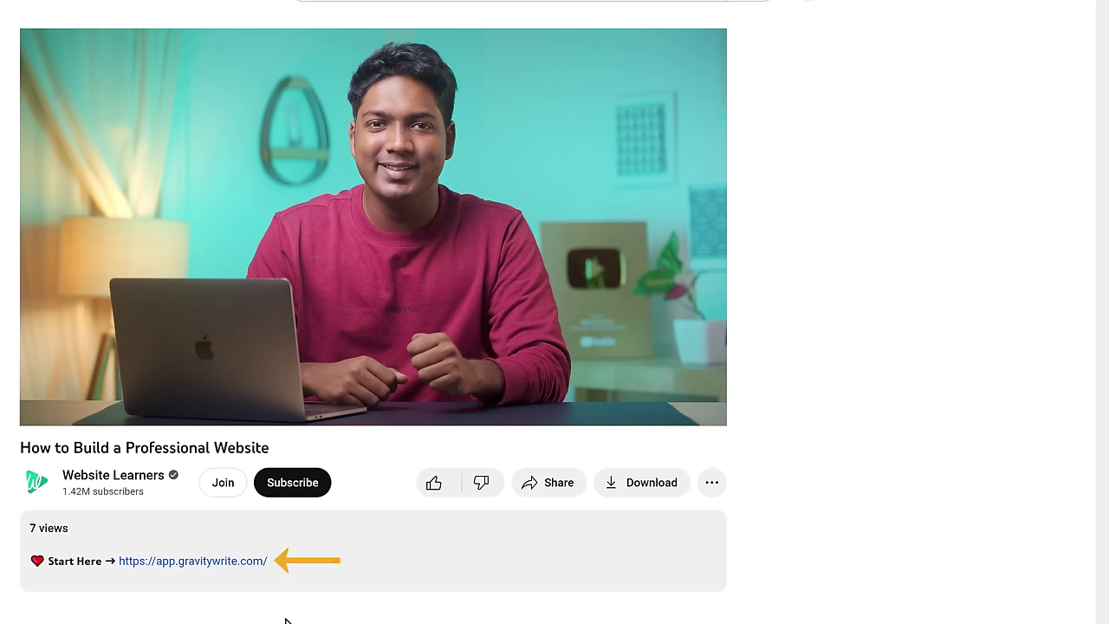
click(200, 568)
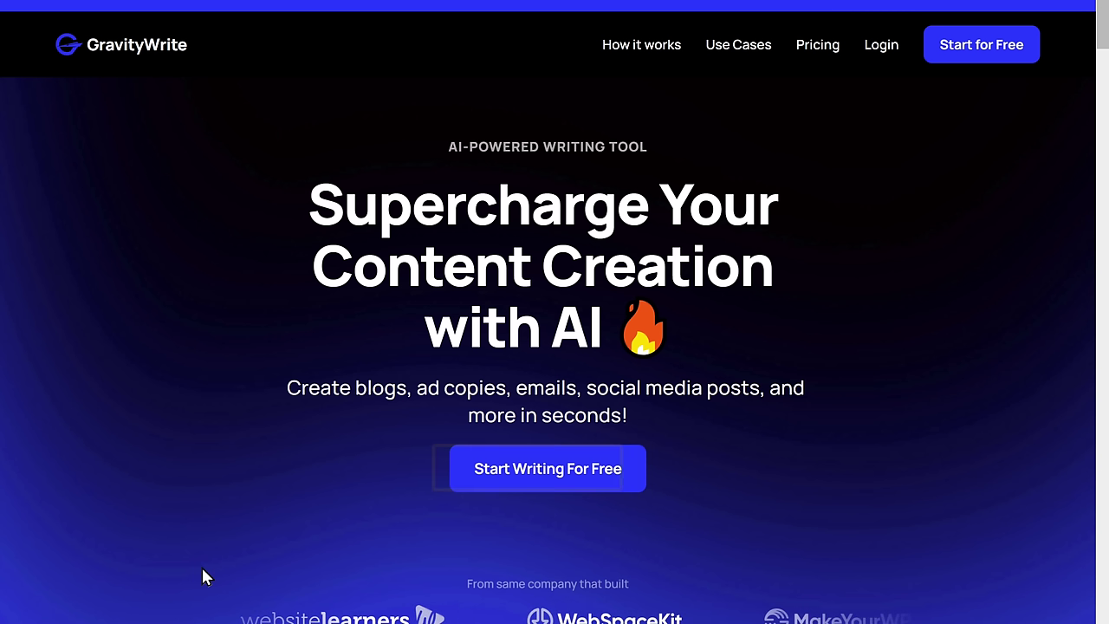
click(538, 479)
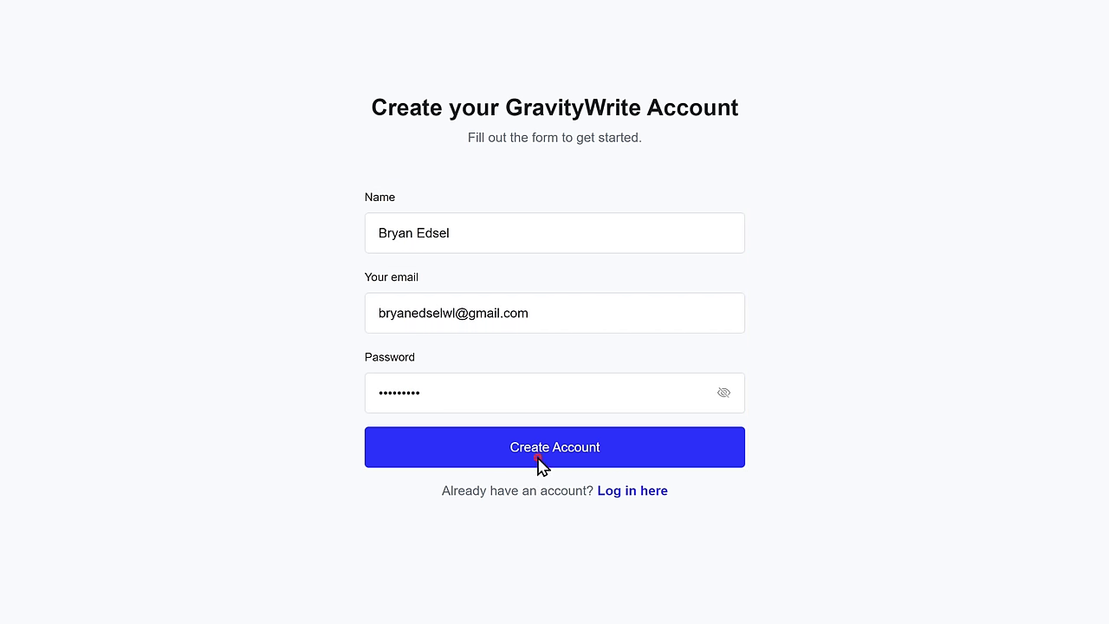
click(537, 456)
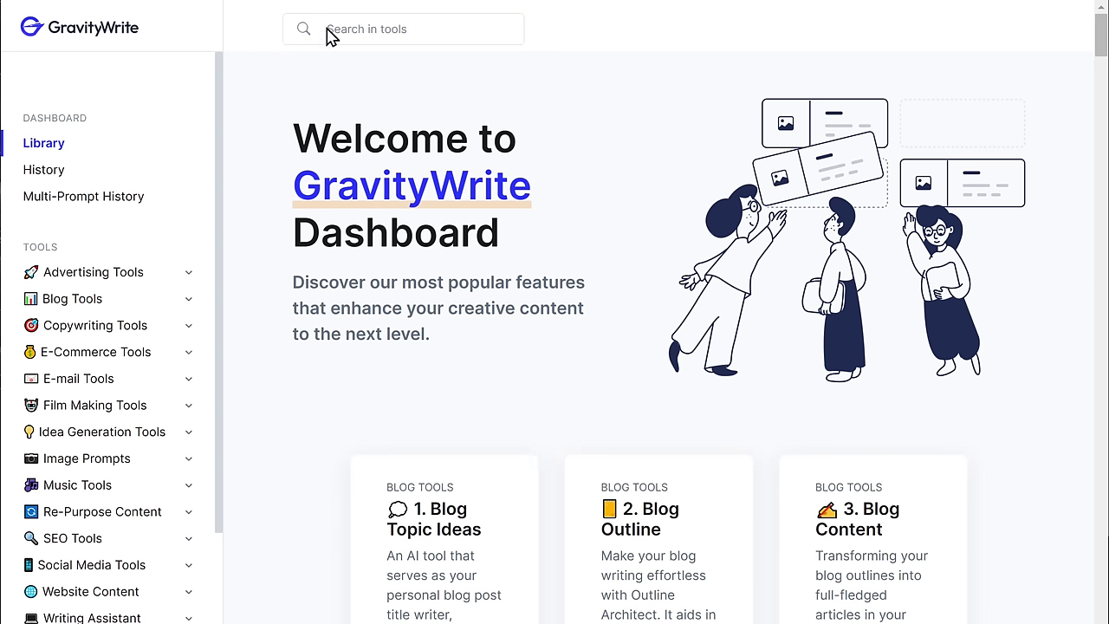
Step: Generate .com domain name ideas for a digital marketing business with the Domain Name Ideas tool
text(Domain Ideas)
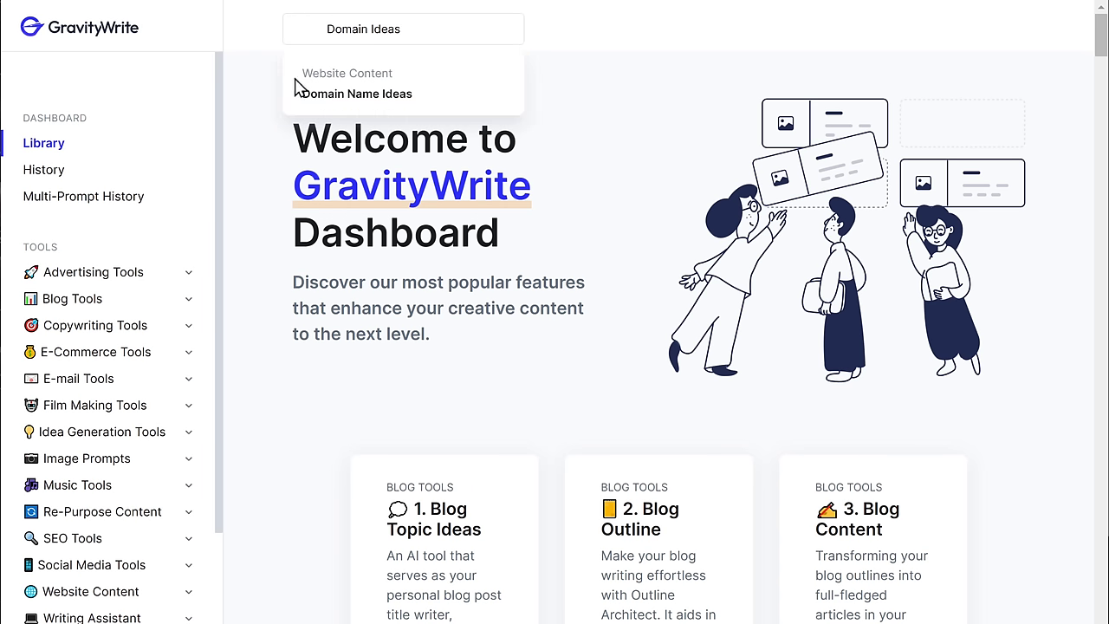
click(359, 96)
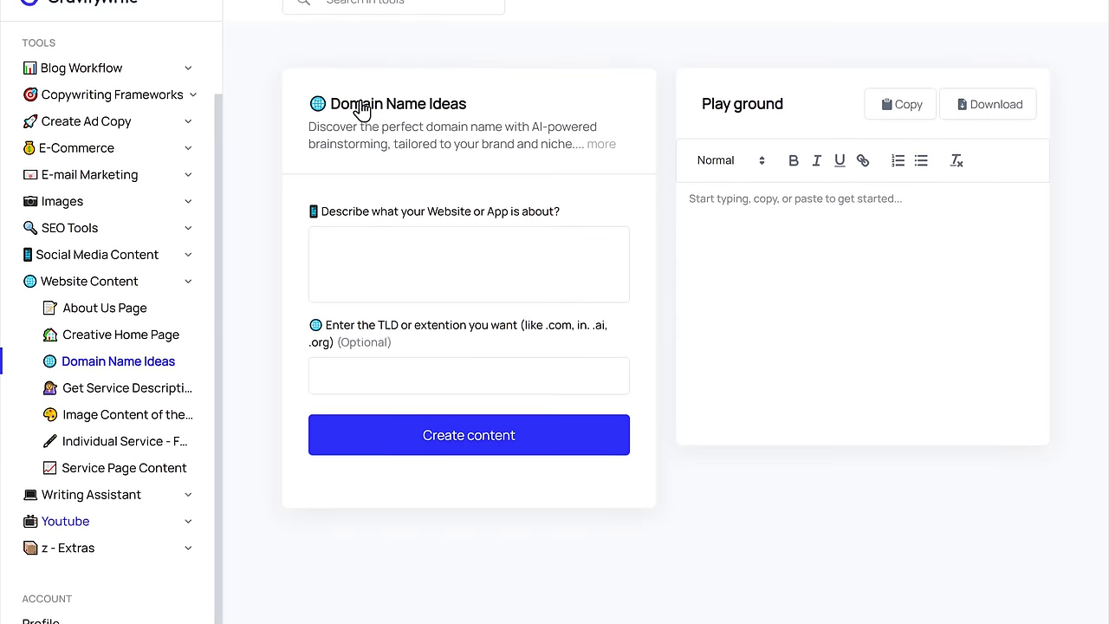
click(321, 243)
text(We help businesses grow their online presence and reach their target audience. We do this through a combination of search engine optimization, social media marketing, and content marketing.""We target businesses of all sizes, from startups to established enterprises. We believe that every business can benefit from digital marketing, and we're here to help them reach their full potential)
click(469, 373)
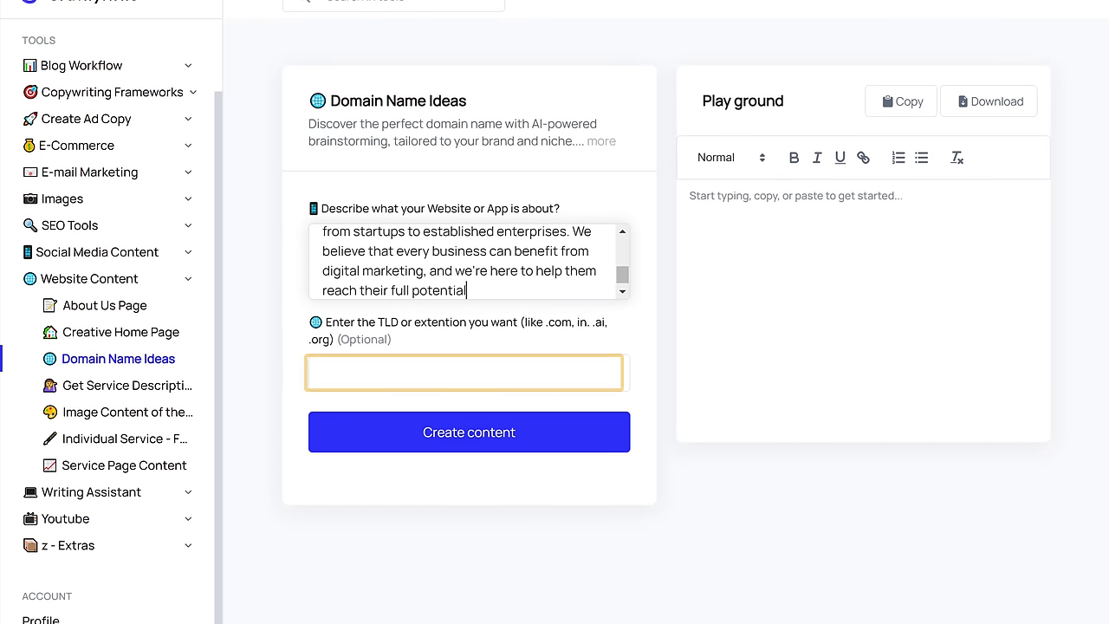
text(.com)
key(Tab)
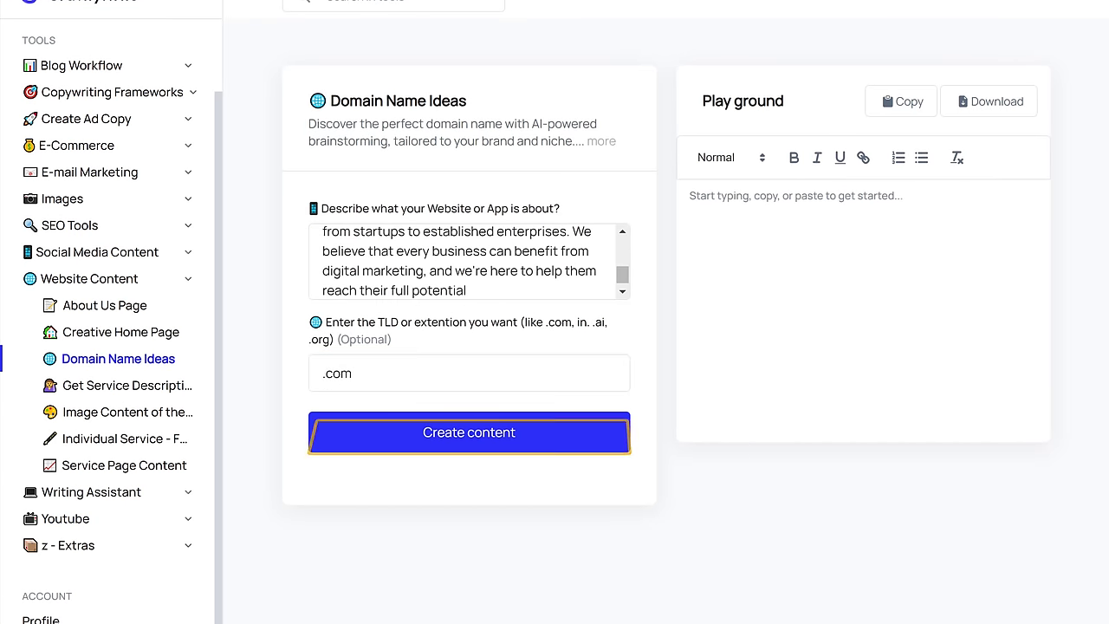
click(469, 442)
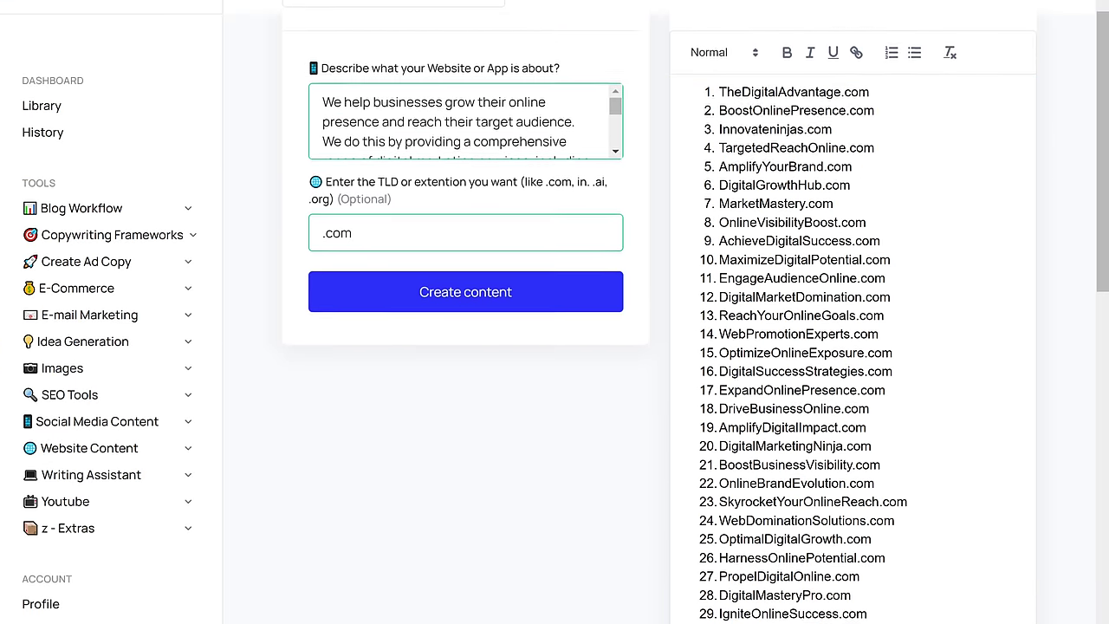
Step: Copy the generated domain name list and return to the YouTube tutorial page
scroll(659, 312, down, 10)
scroll(487, 414, down, 5)
scroll(487, 415, up, 15)
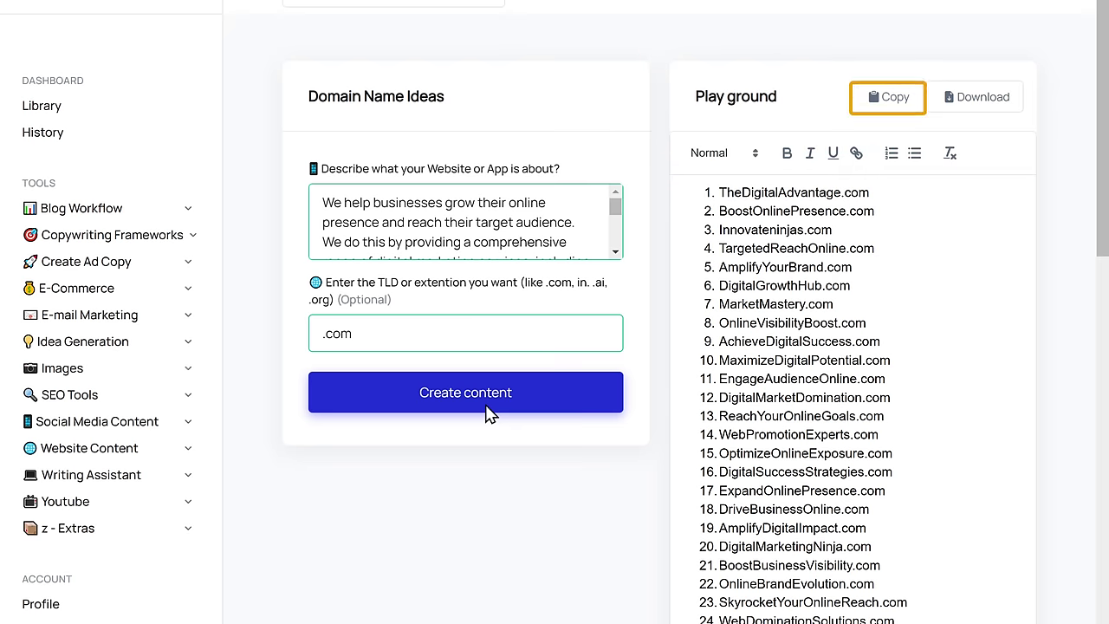
click(875, 109)
click(106, 26)
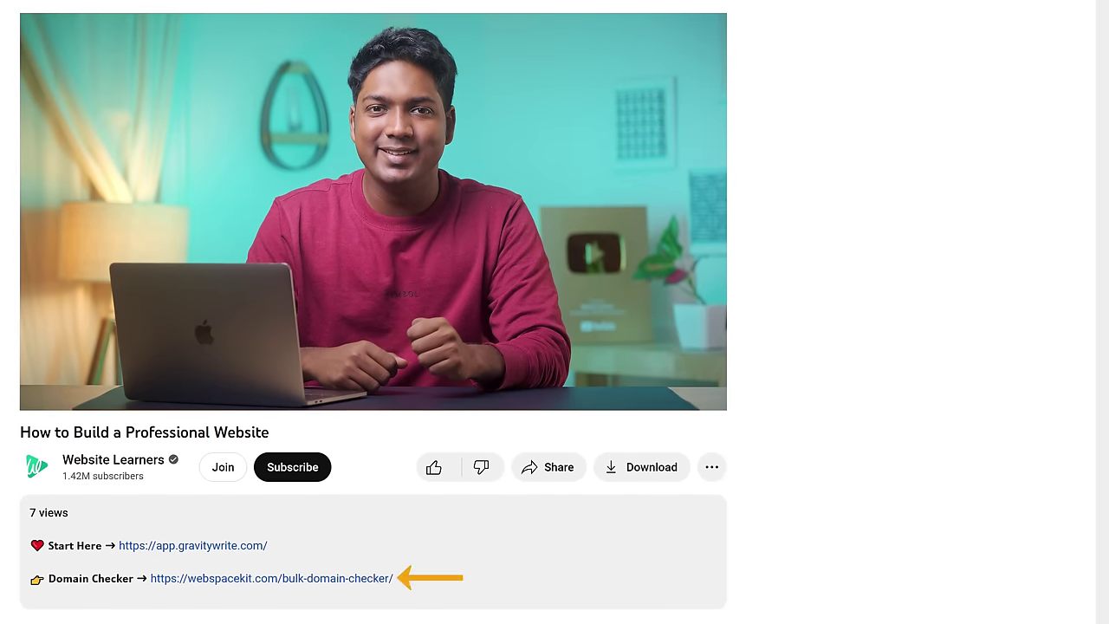
Step: Paste the copied domains into WebSpaceKit's Domain Checker and review which are Available or Registered
click(243, 586)
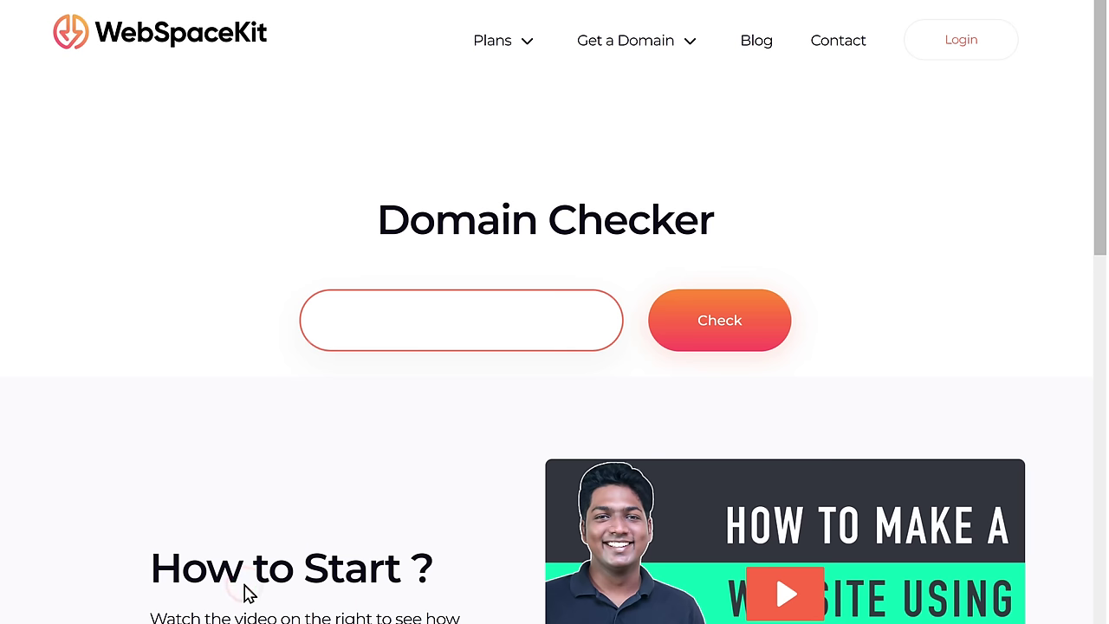
right_click(325, 320)
click(397, 449)
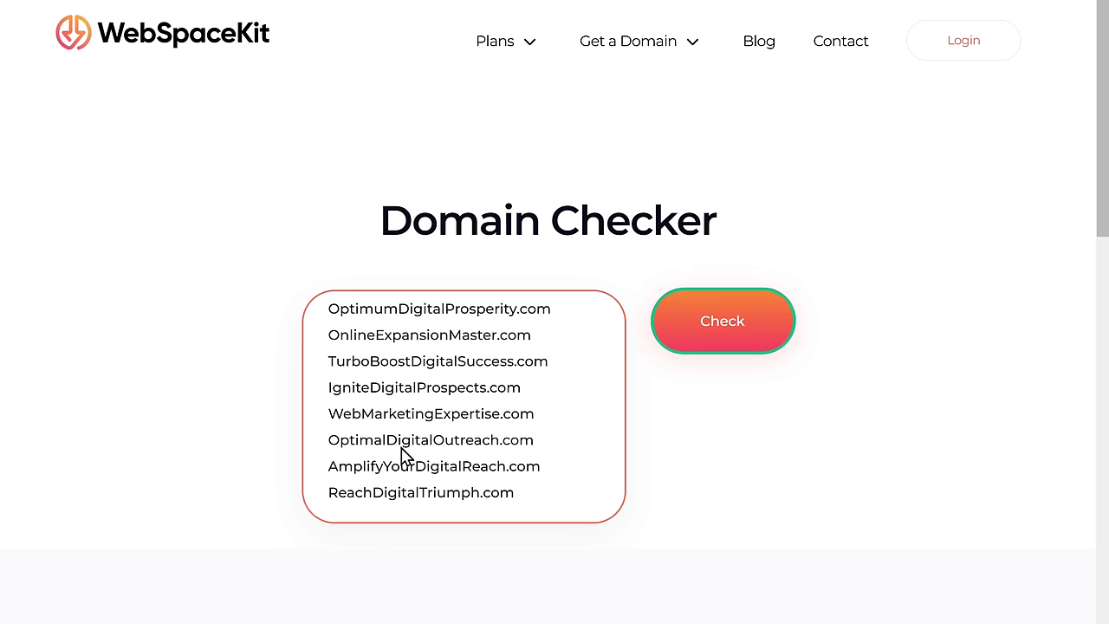
click(719, 323)
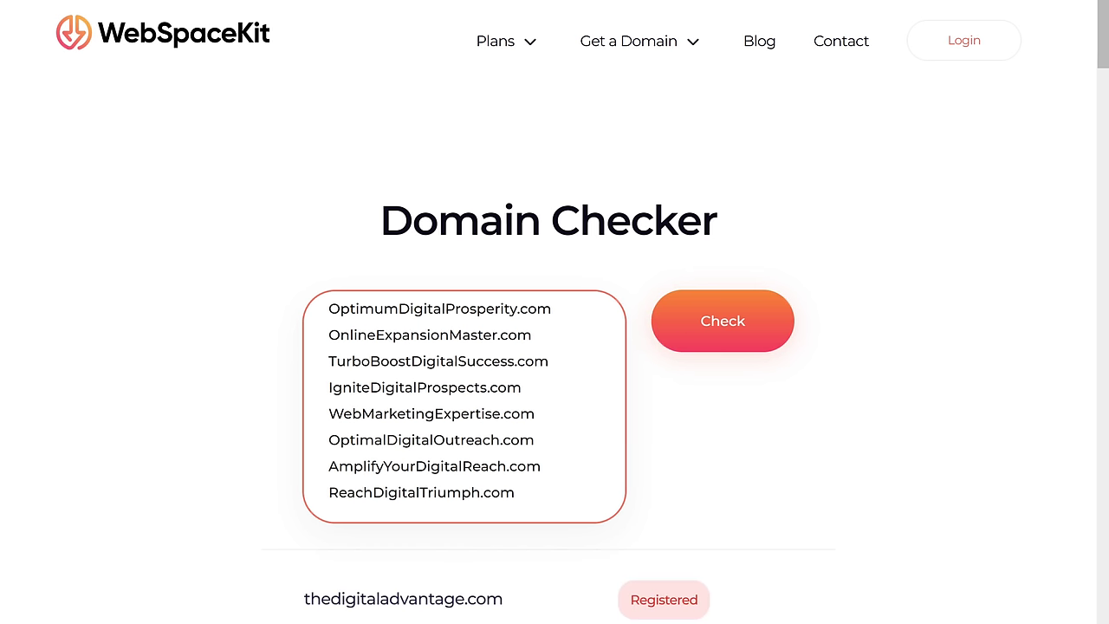
scroll(720, 333, down, 6)
scroll(554, 312, down, 14)
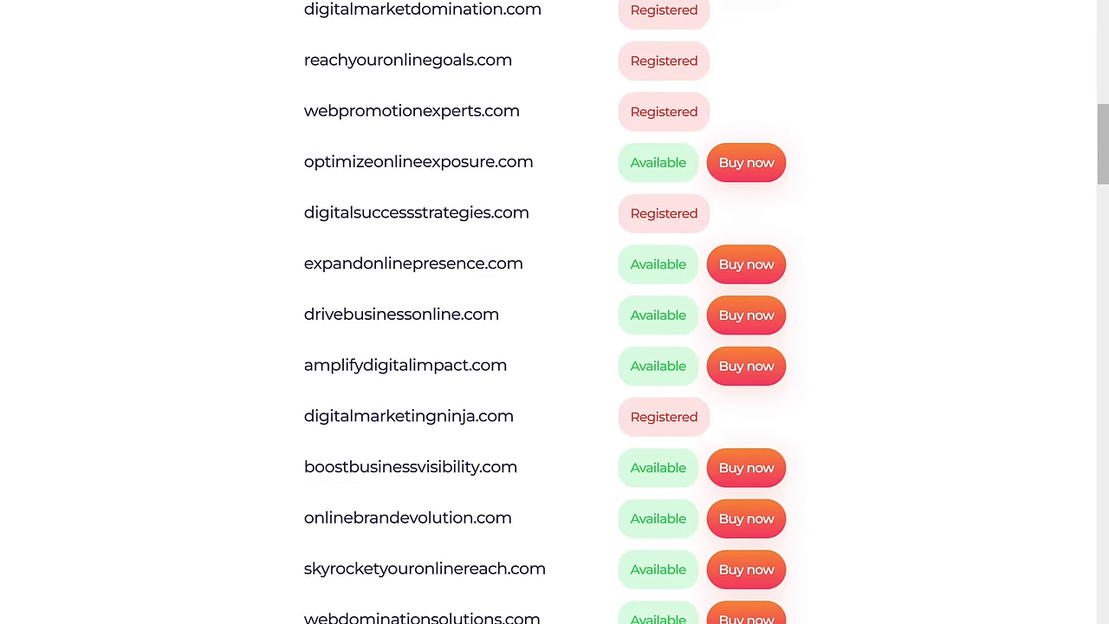
scroll(554, 312, down, 18)
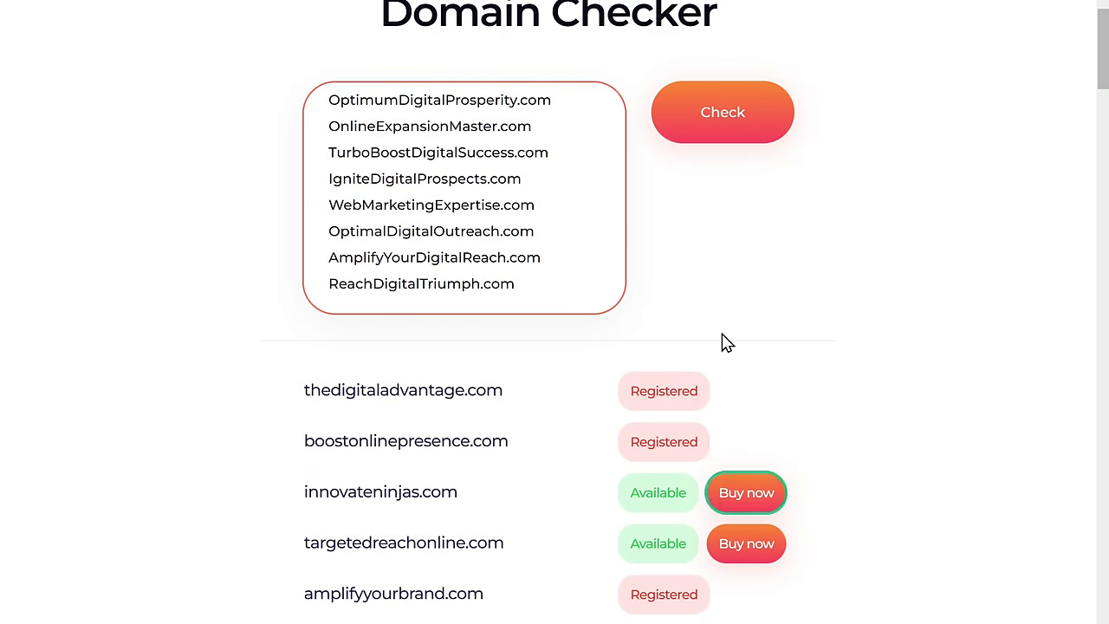
Step: Order Basic WordPress hosting for 12 months with innovateninjas.com as the free domain
click(743, 506)
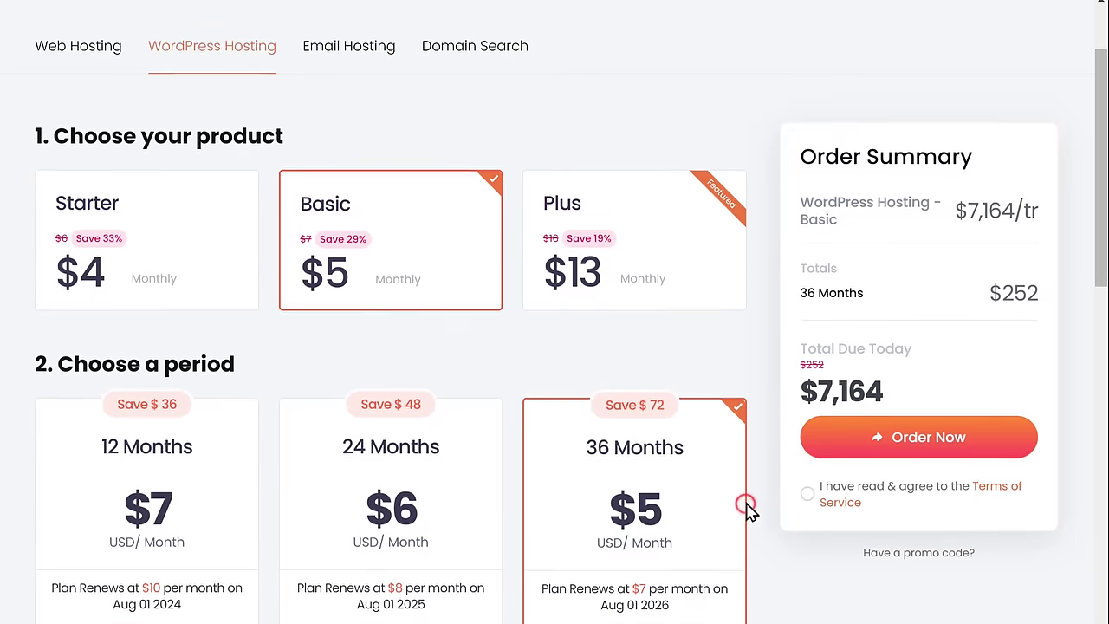
scroll(745, 509, down, 1)
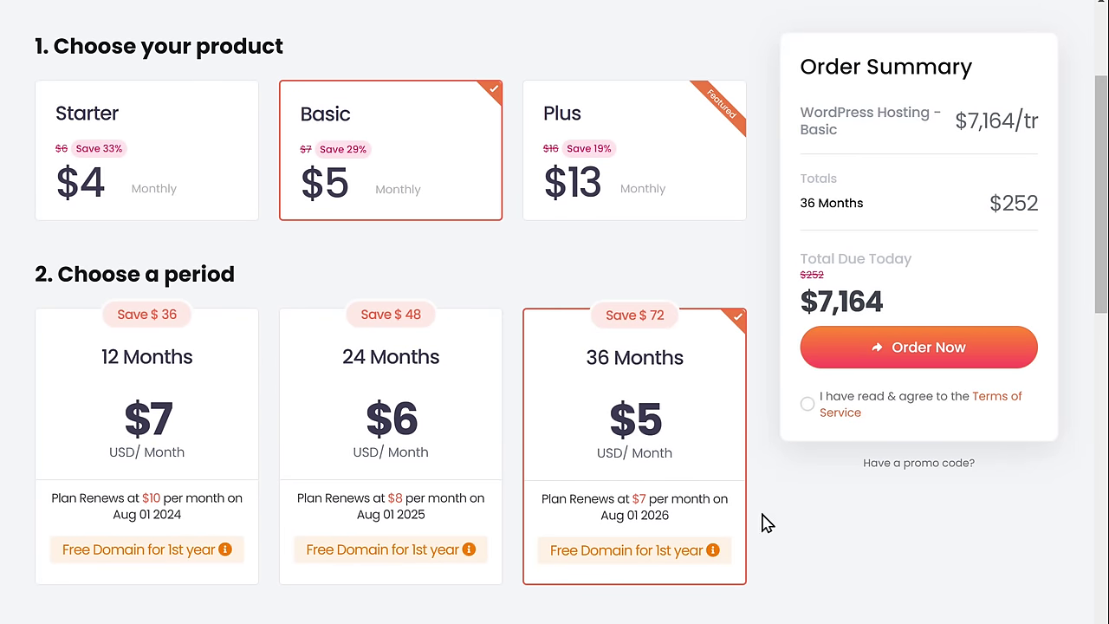
click(152, 435)
scroll(153, 436, down, 5)
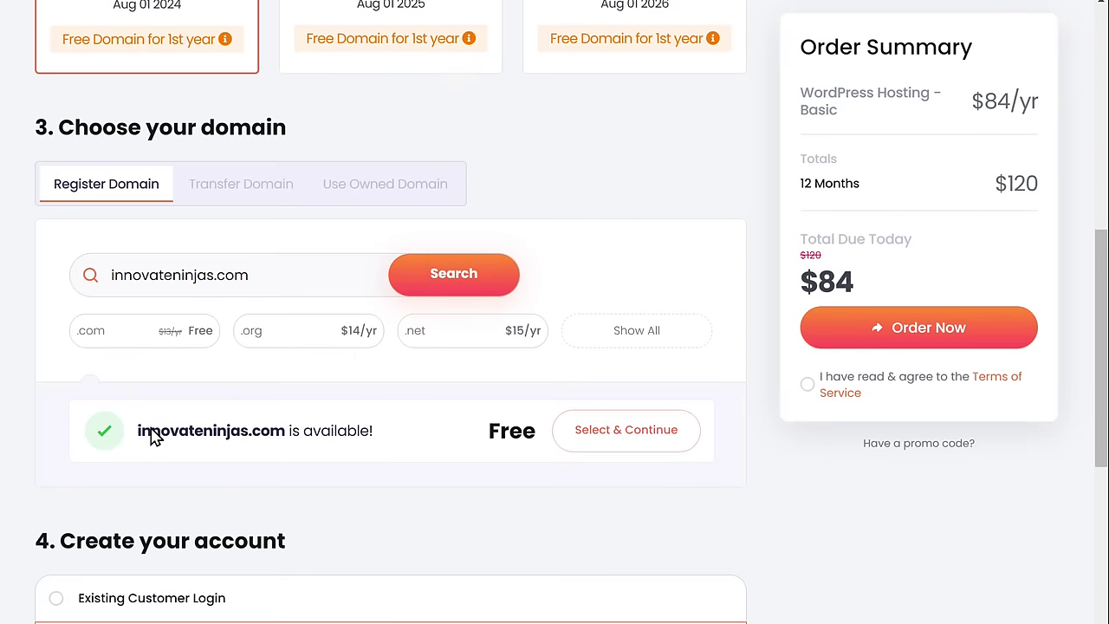
click(617, 437)
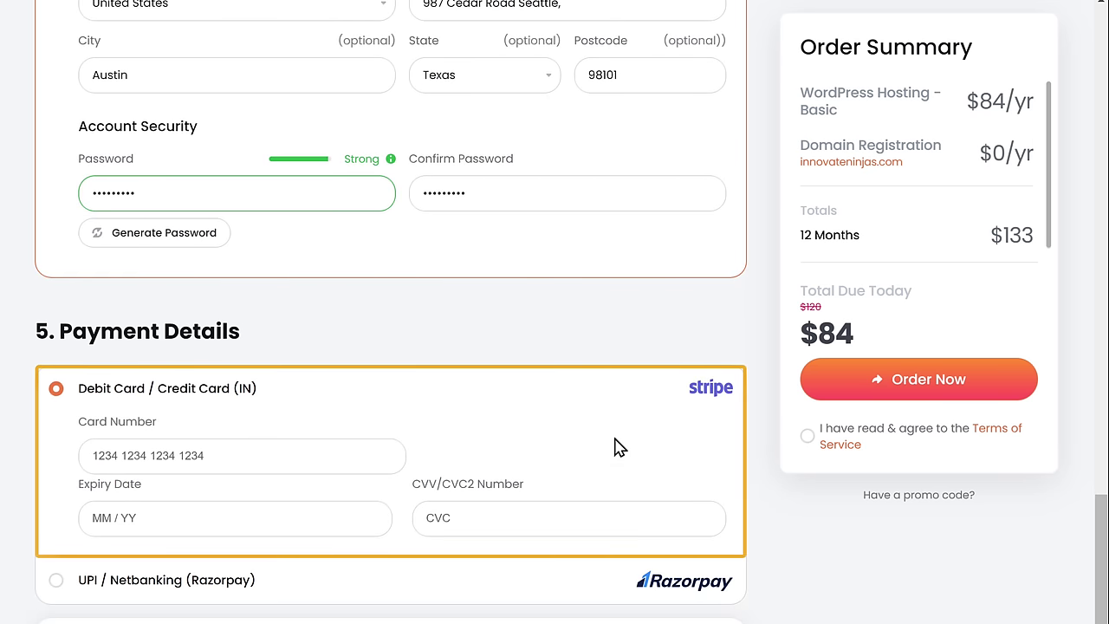
click(807, 436)
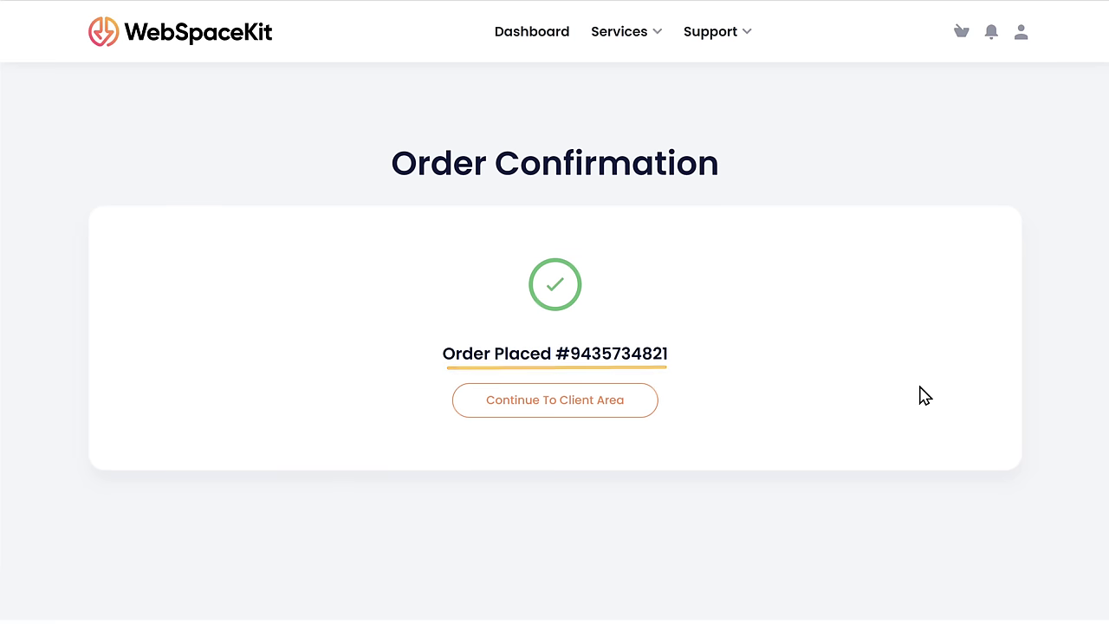
Step: Go to the WebSpaceKit client area and load innovateninjas.com in a new tab
click(553, 411)
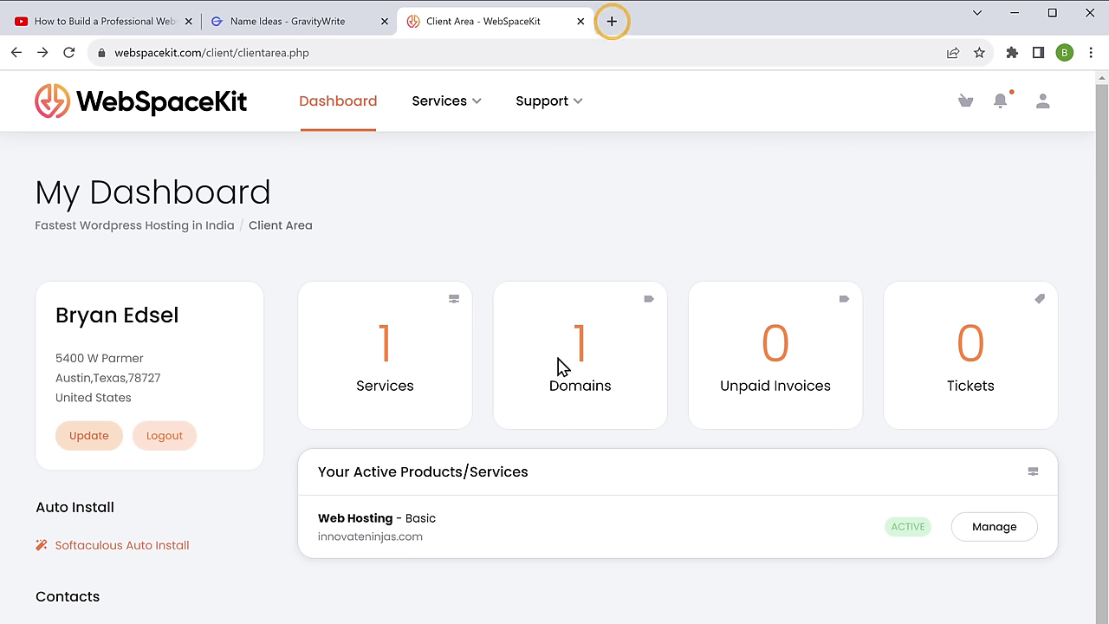
click(612, 22)
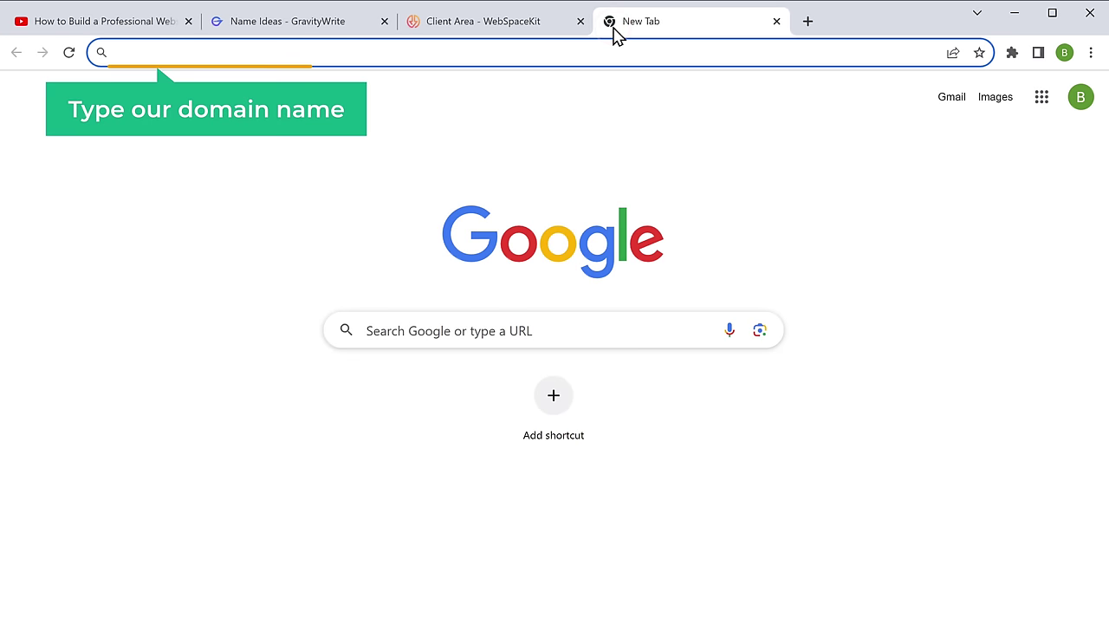
text(innovateninjas.com)
key(Return)
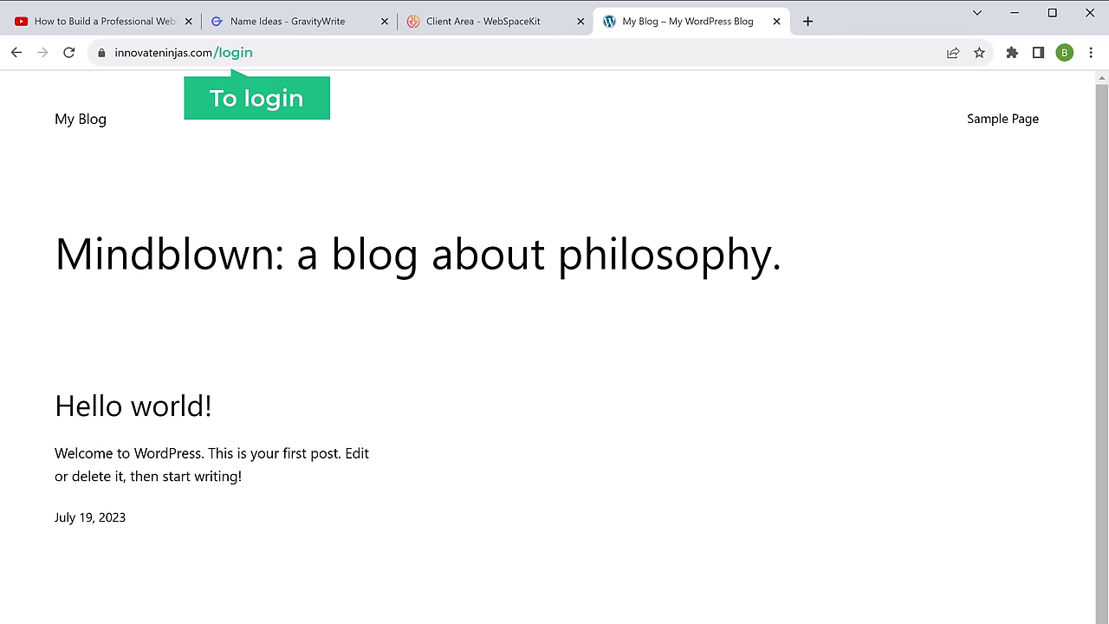
Step: Open innovateninjas.com/wp-login.php and sign in with the credentials from the installation email
click(223, 53)
text(/wp-login.php)
key(Return)
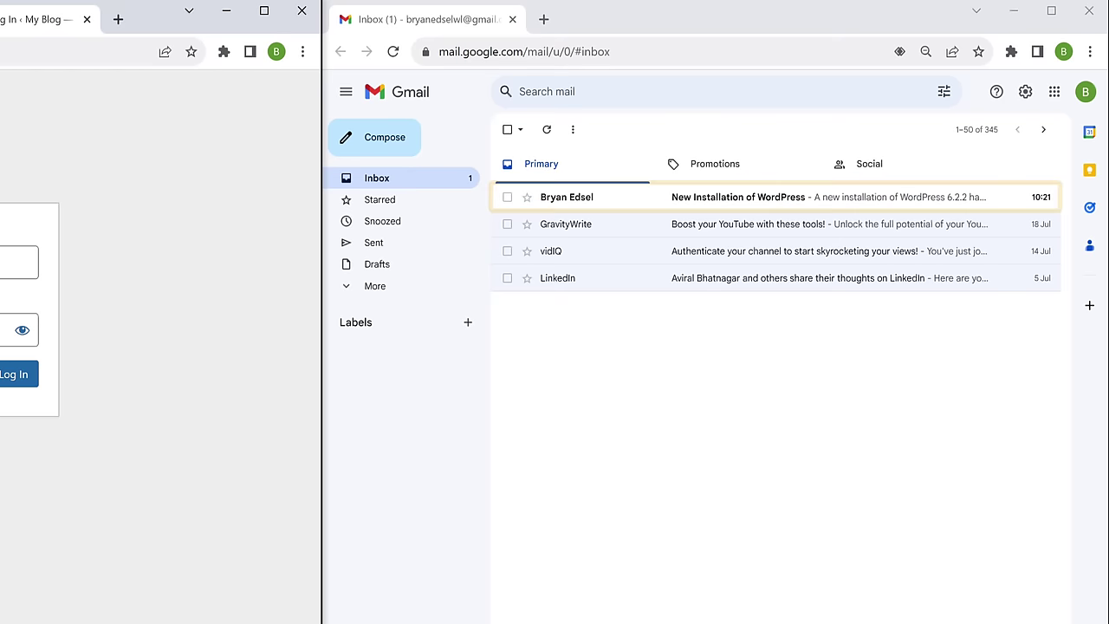
click(650, 203)
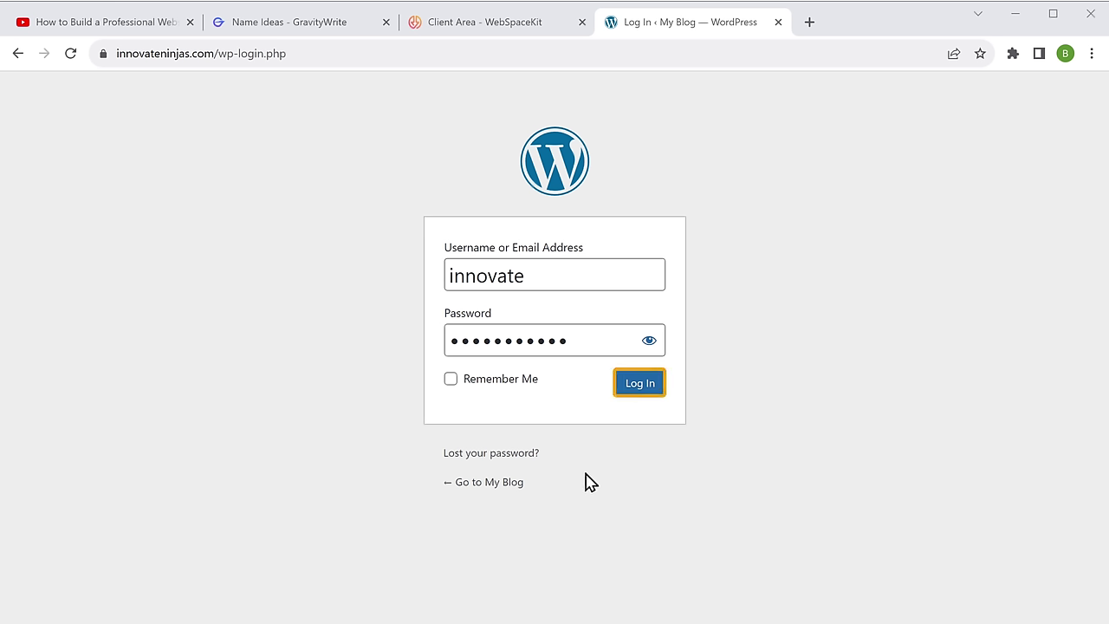
click(638, 385)
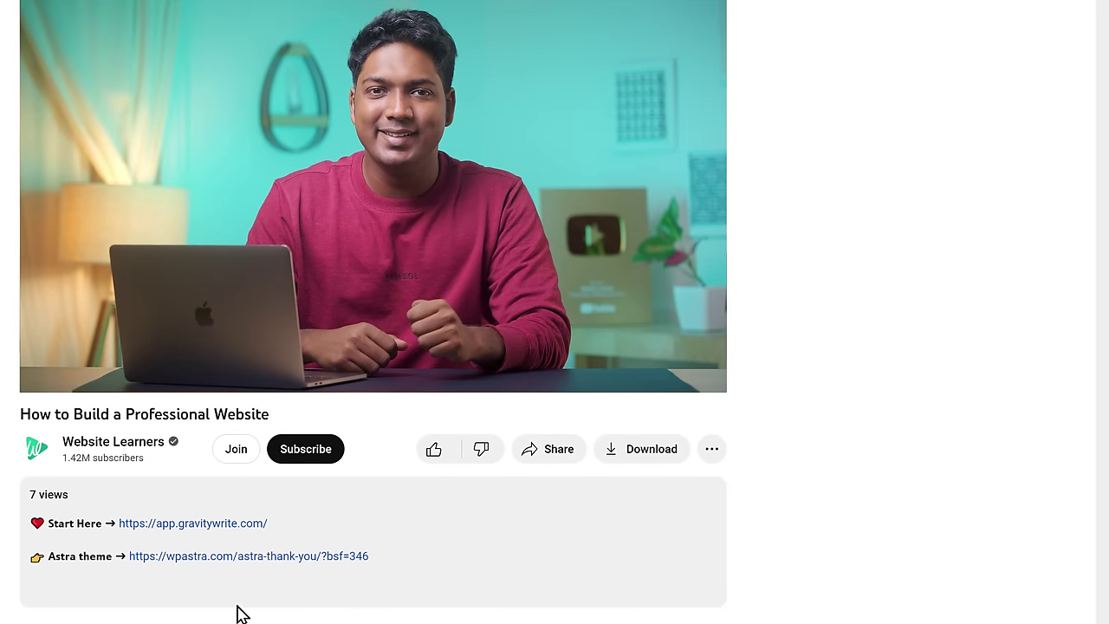
Step: Download the Astra theme and go to Appearance > Themes in WordPress
click(236, 562)
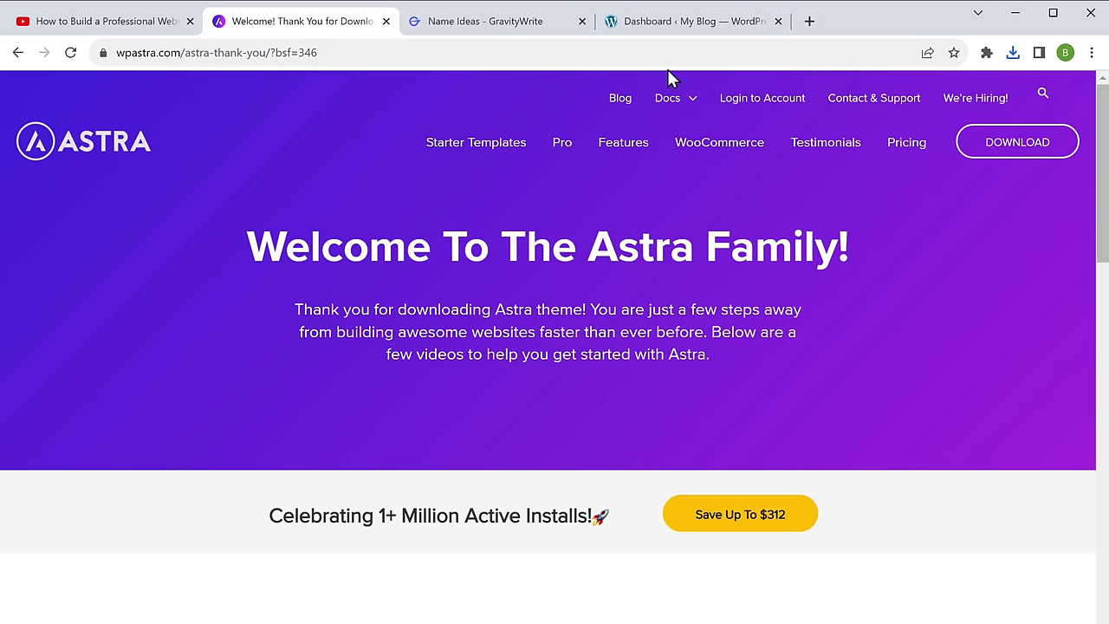
click(695, 26)
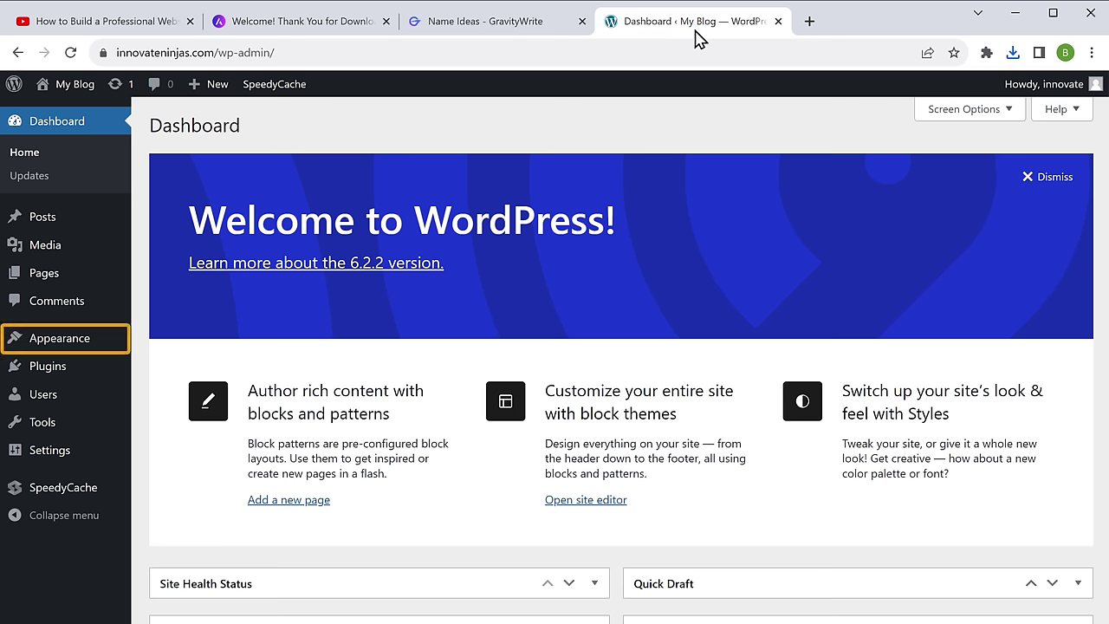
click(54, 344)
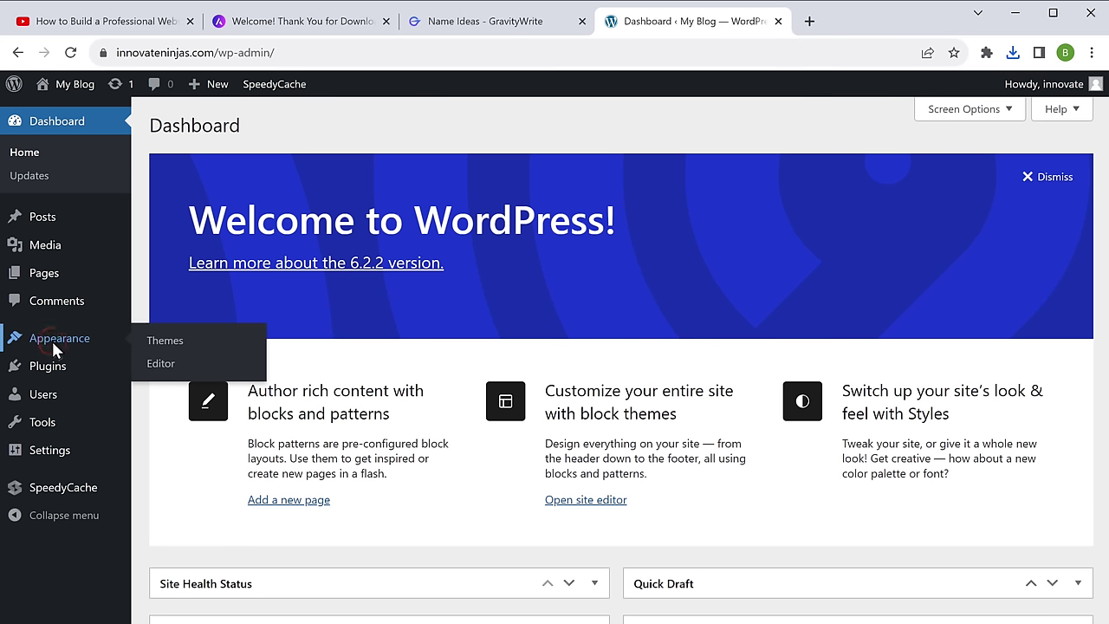
click(169, 344)
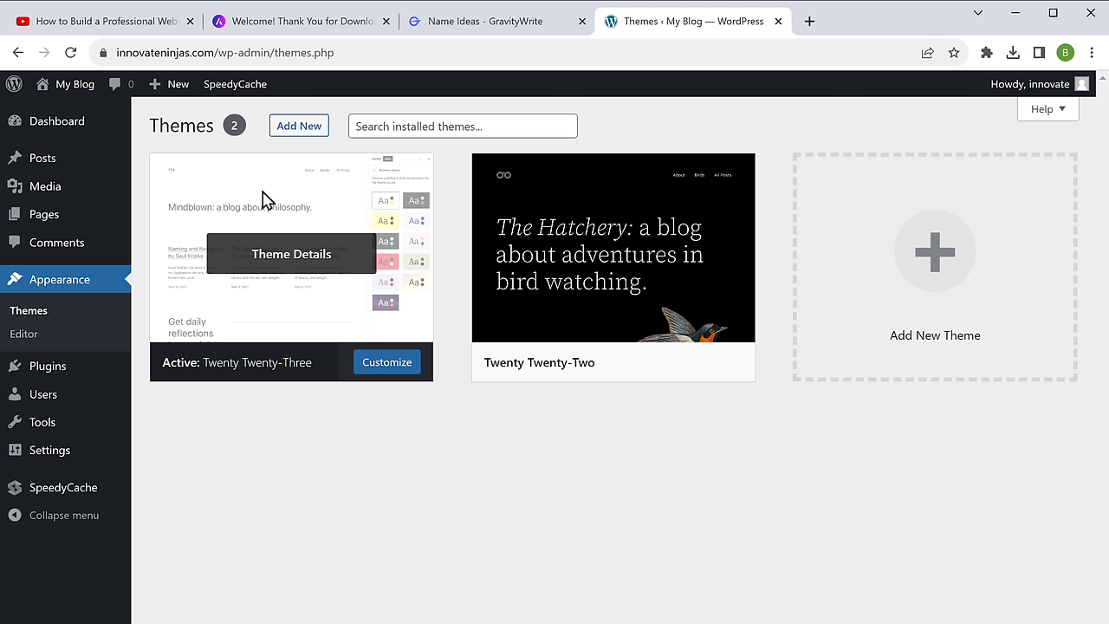
Step: Upload the downloaded astra.4.1.6.zip package as a new theme
click(299, 128)
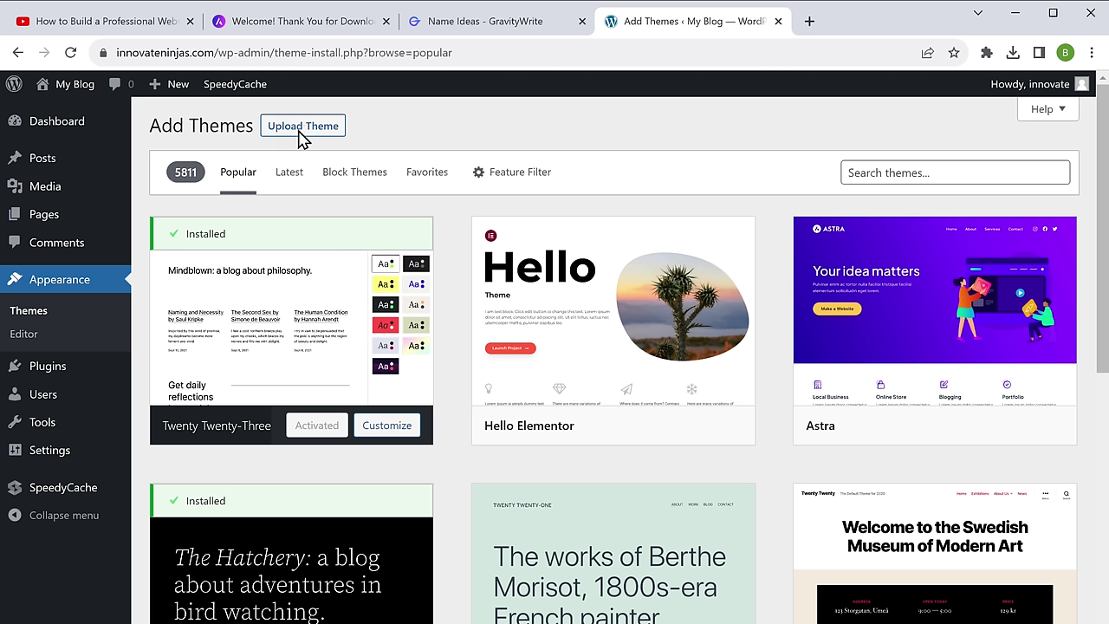
click(299, 128)
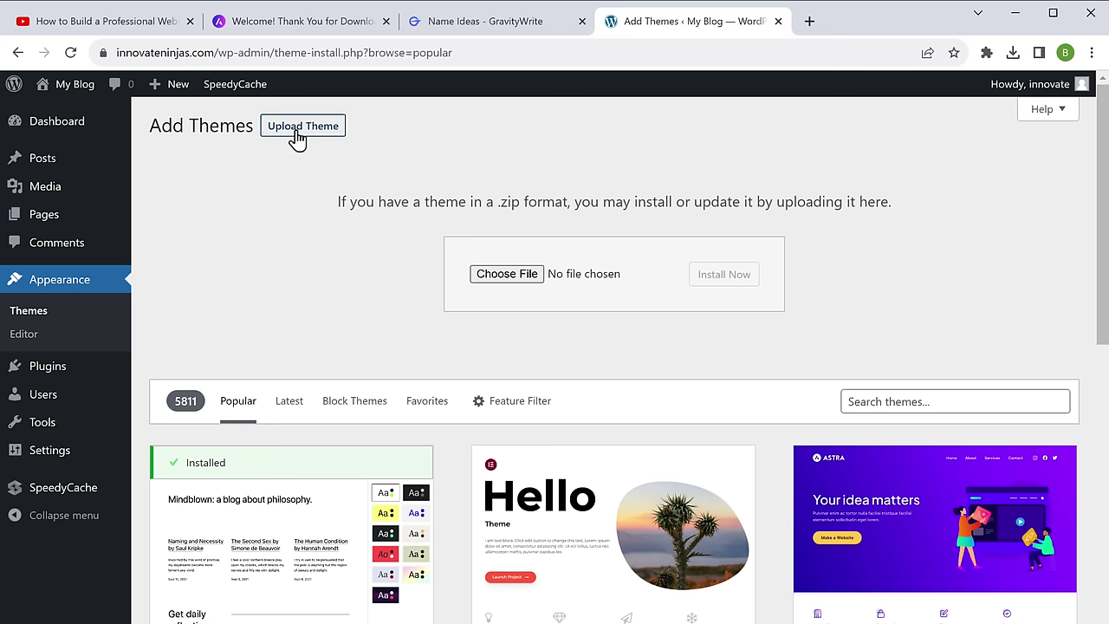
click(1013, 53)
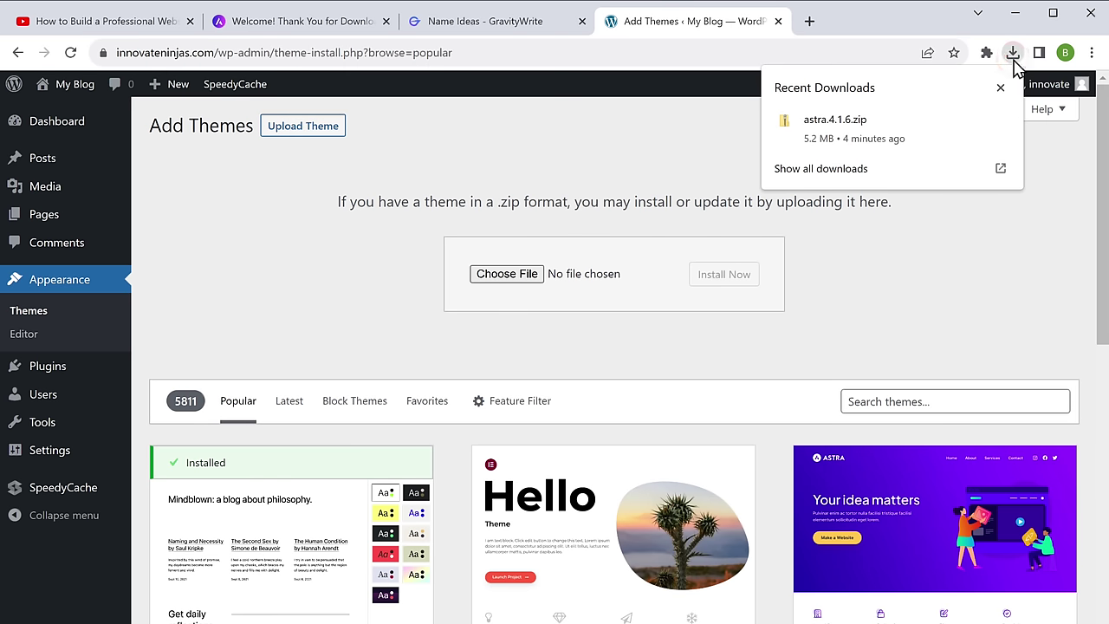
drag(832, 126, 816, 164)
drag(579, 274, 580, 274)
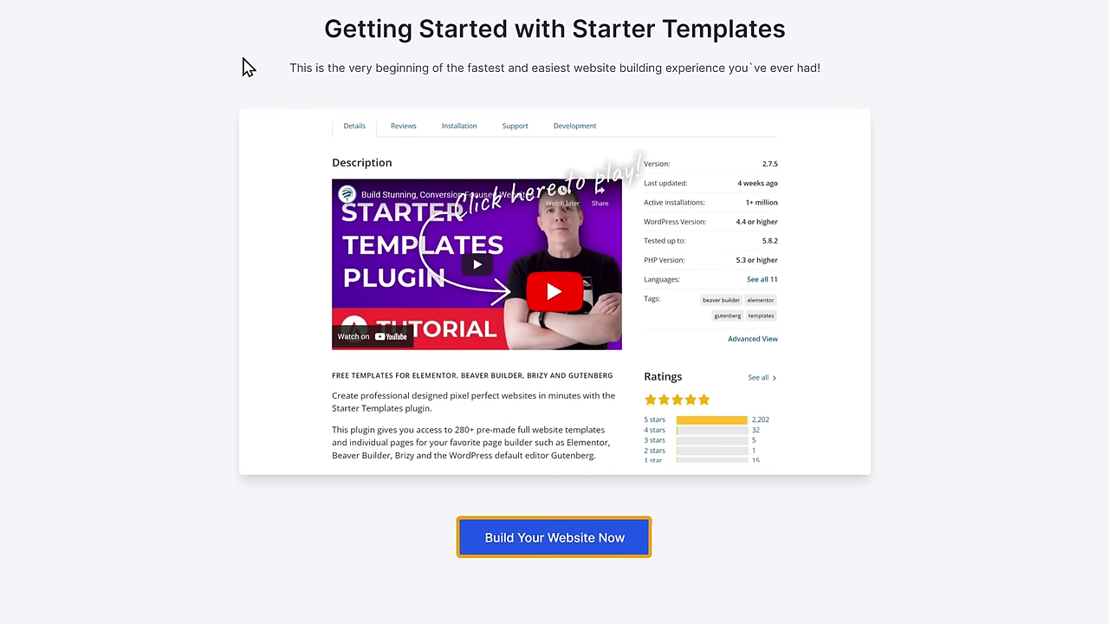
Step: Start a starter-template site with Elementor as page builder and pick the Local Business template
click(555, 539)
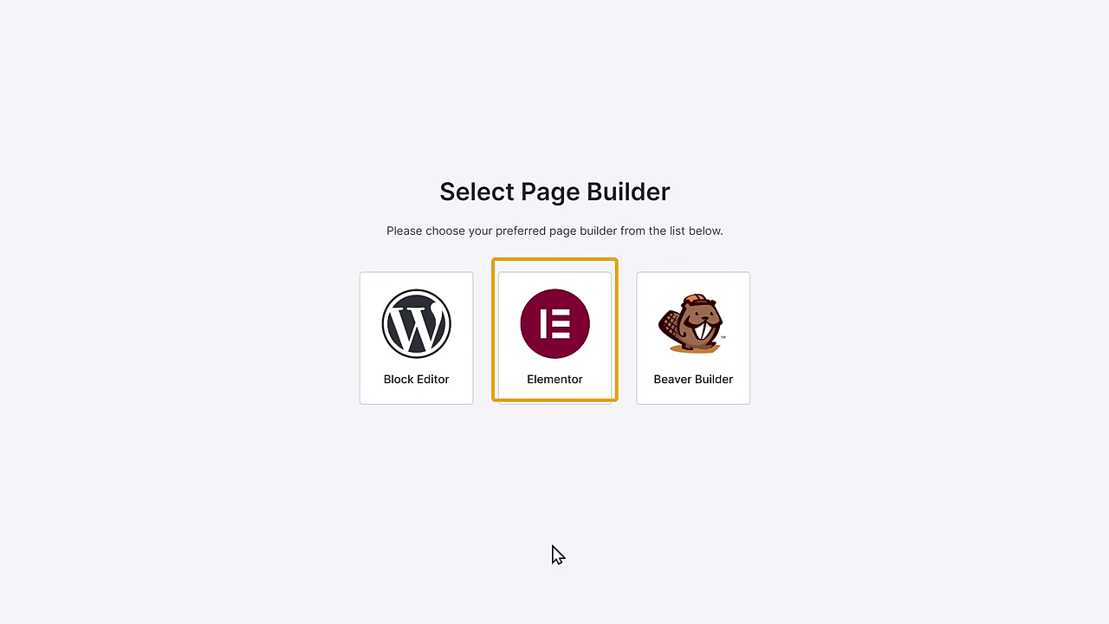
click(556, 362)
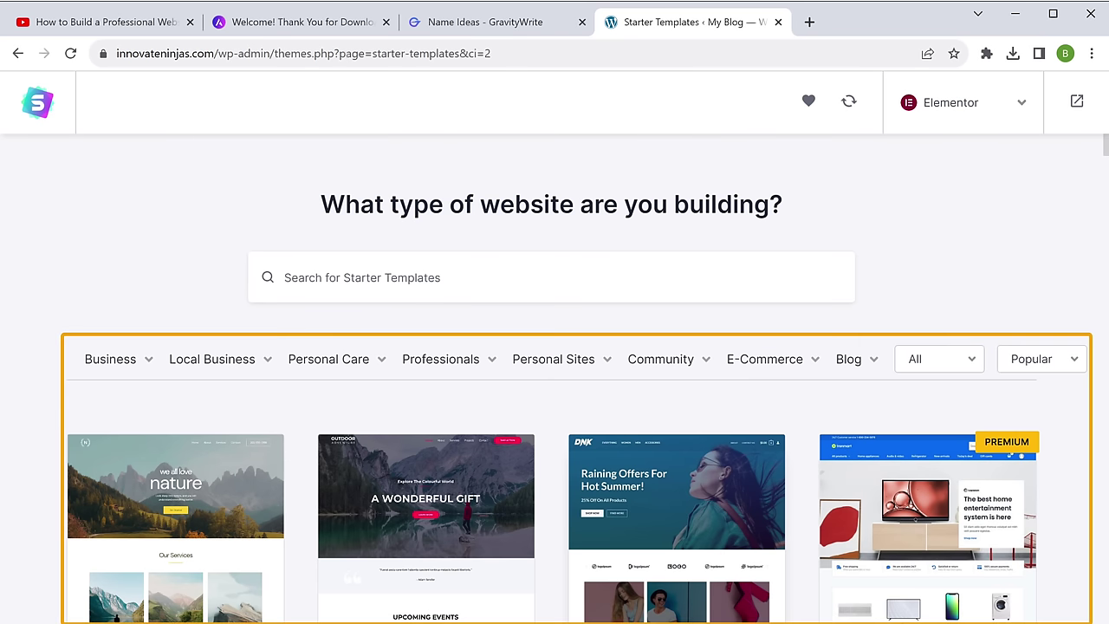
scroll(554, 364, down, 8)
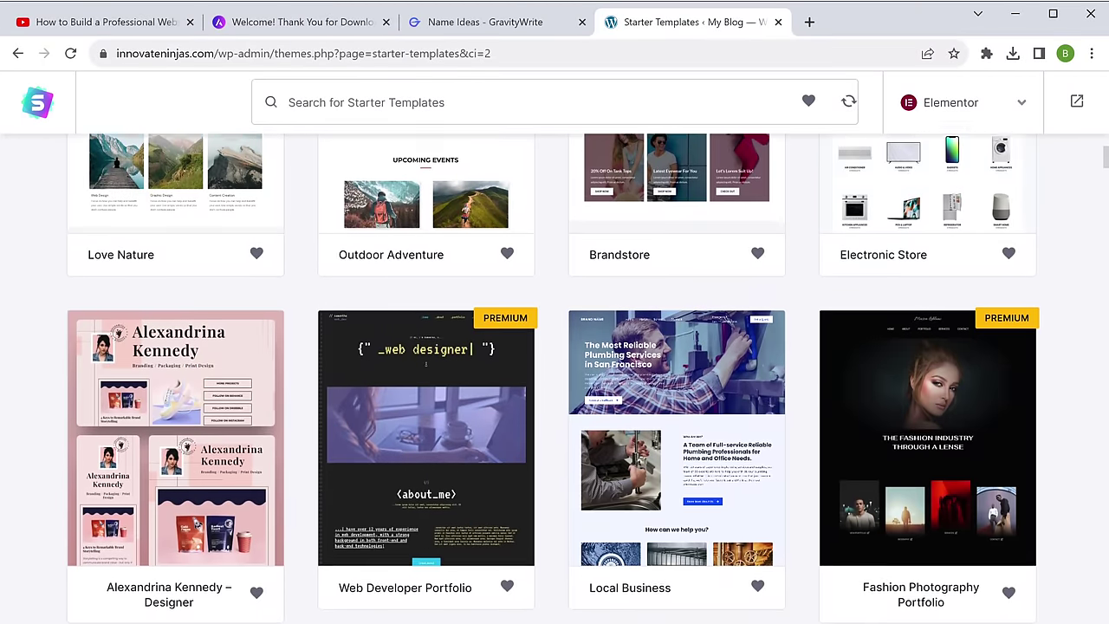
scroll(555, 367, down, 3)
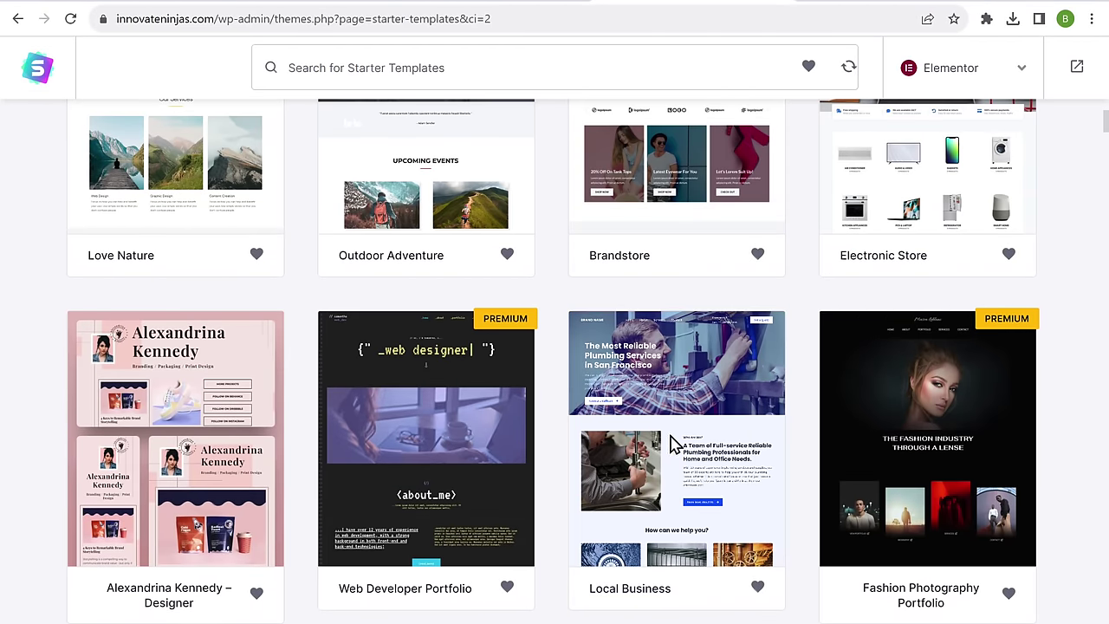
click(674, 442)
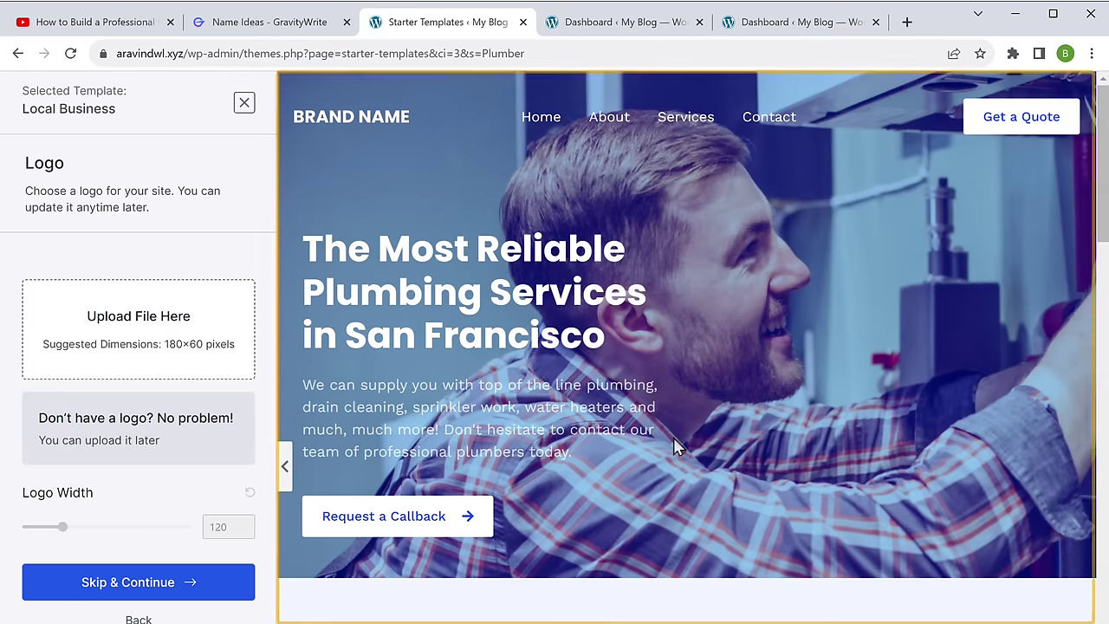
Step: Upload logo.png as the site logo and increase its width from 120 to 160
scroll(673, 437, down, 10)
scroll(685, 347, down, 8)
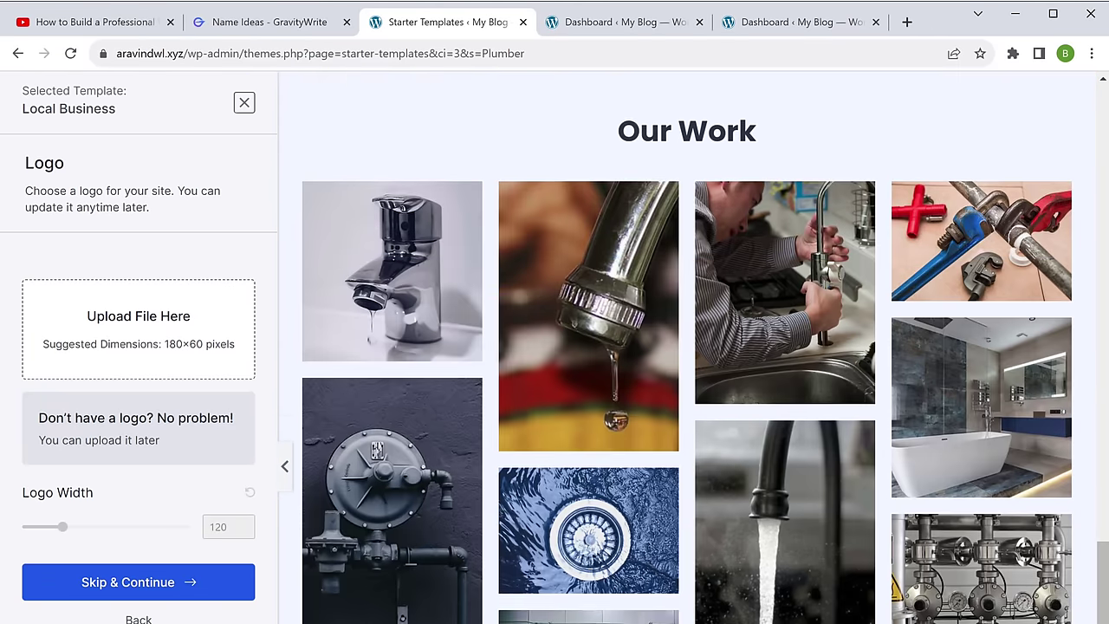
scroll(684, 347, up, 20)
scroll(684, 346, up, 1)
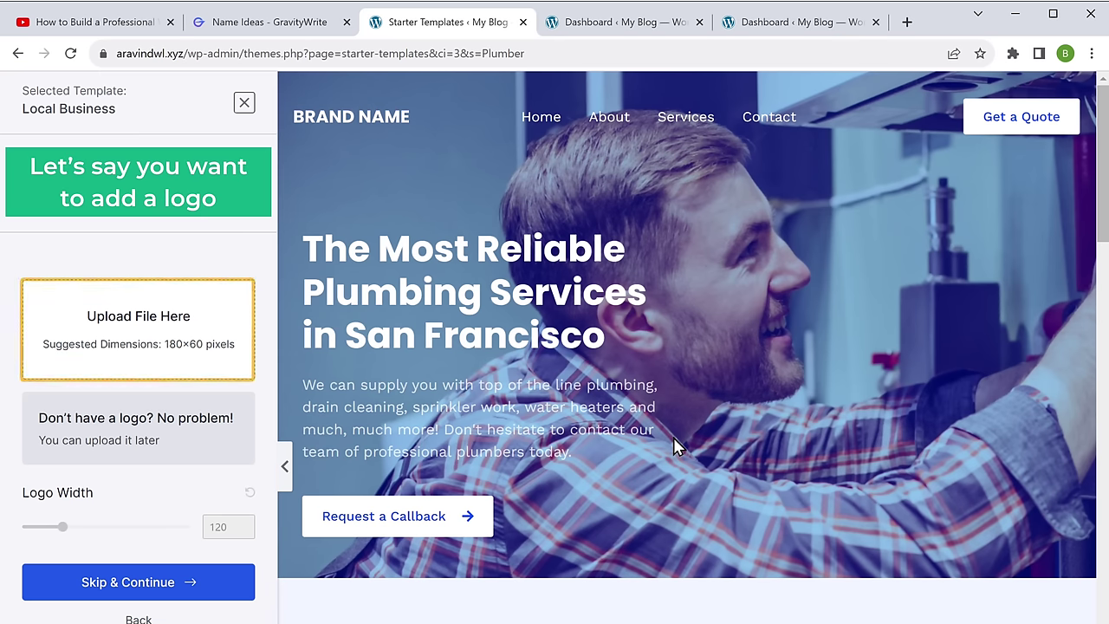
click(138, 354)
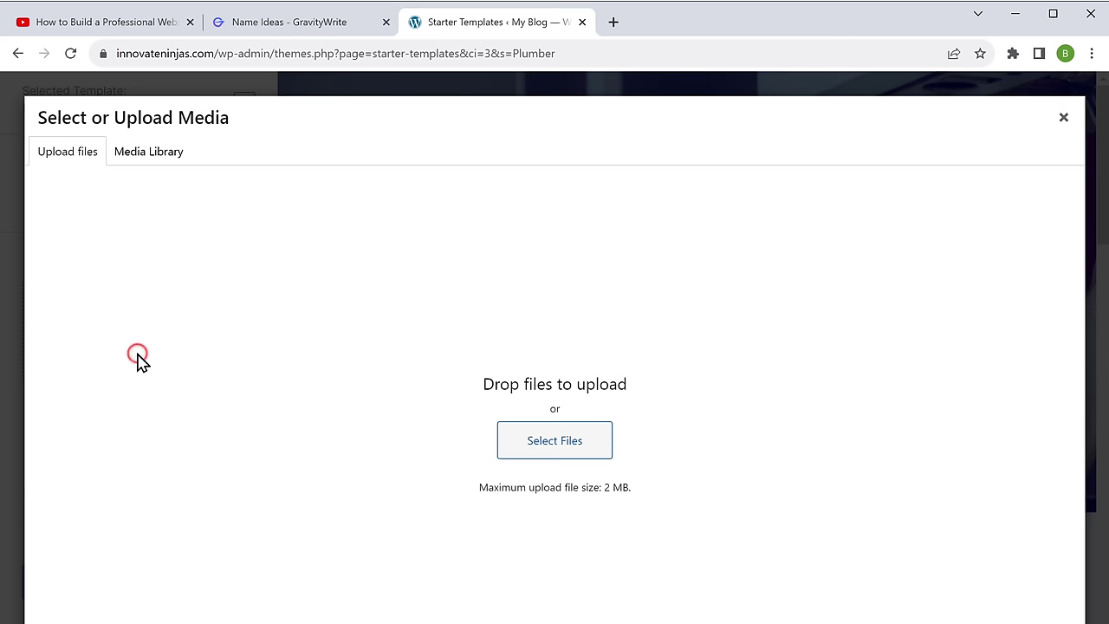
key(alt+Tab)
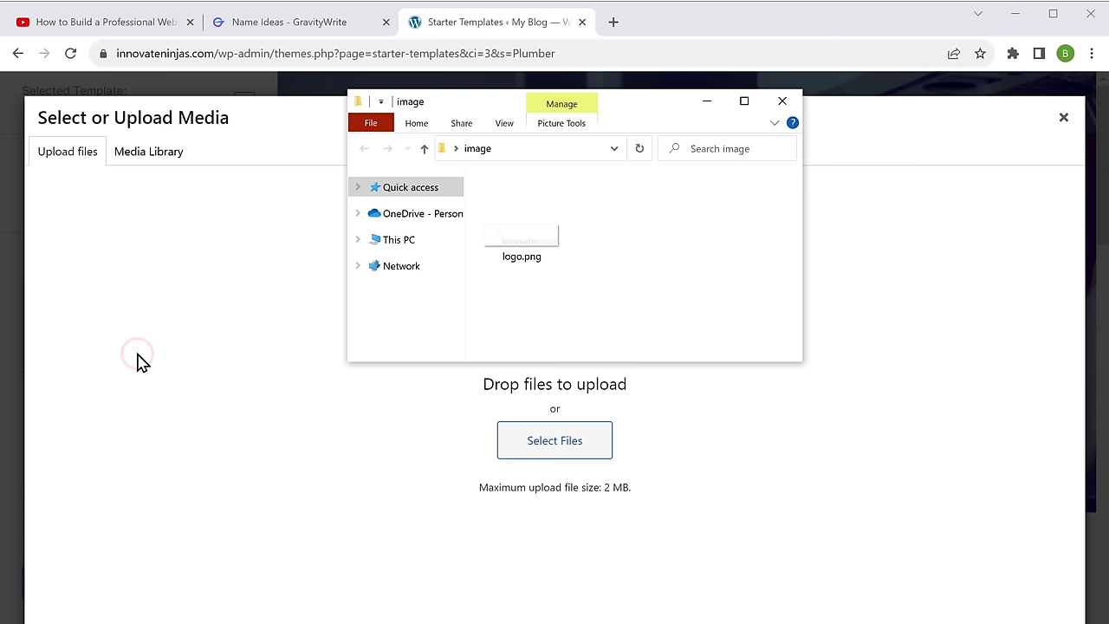
drag(523, 246, 545, 408)
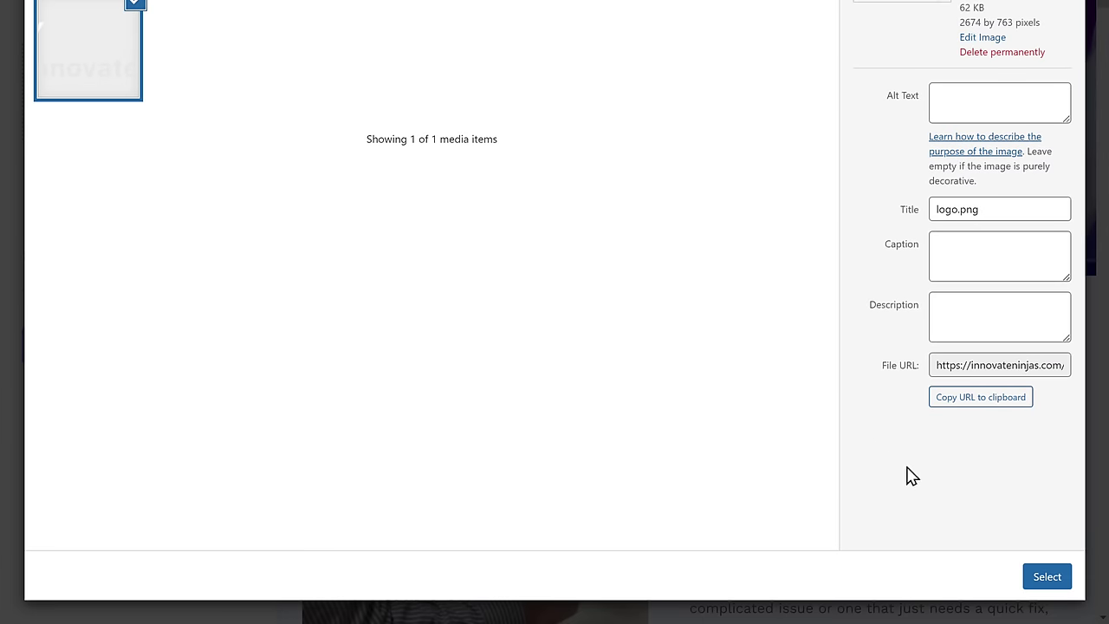
click(1048, 577)
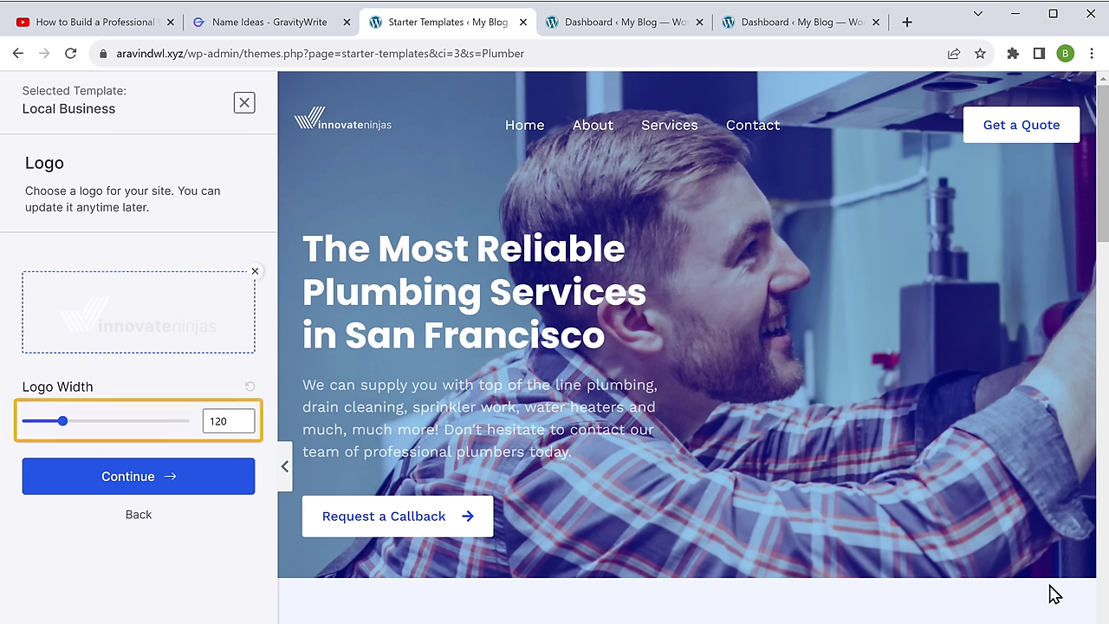
drag(63, 429, 78, 426)
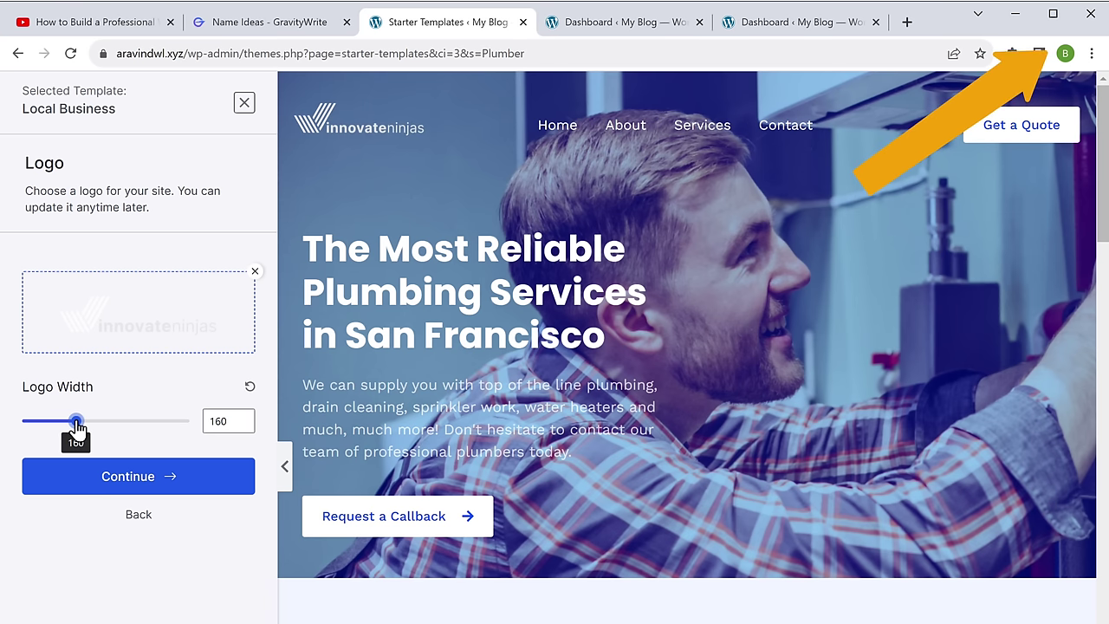
Step: Apply the cyan palette and Montserrat / Lato fonts, build the website, and view it
click(142, 486)
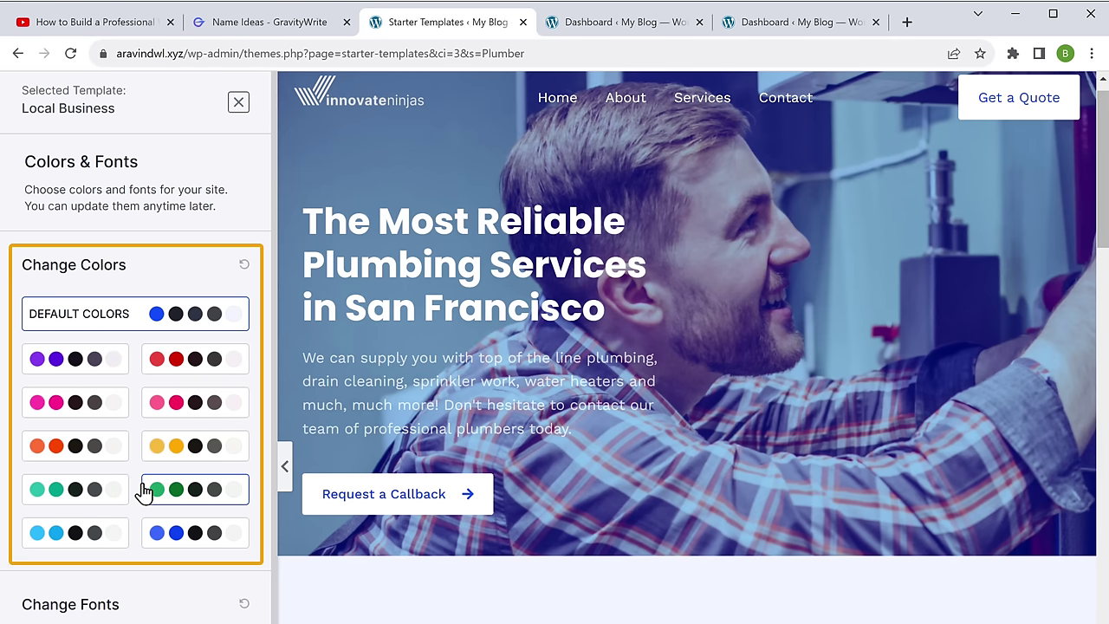
click(81, 539)
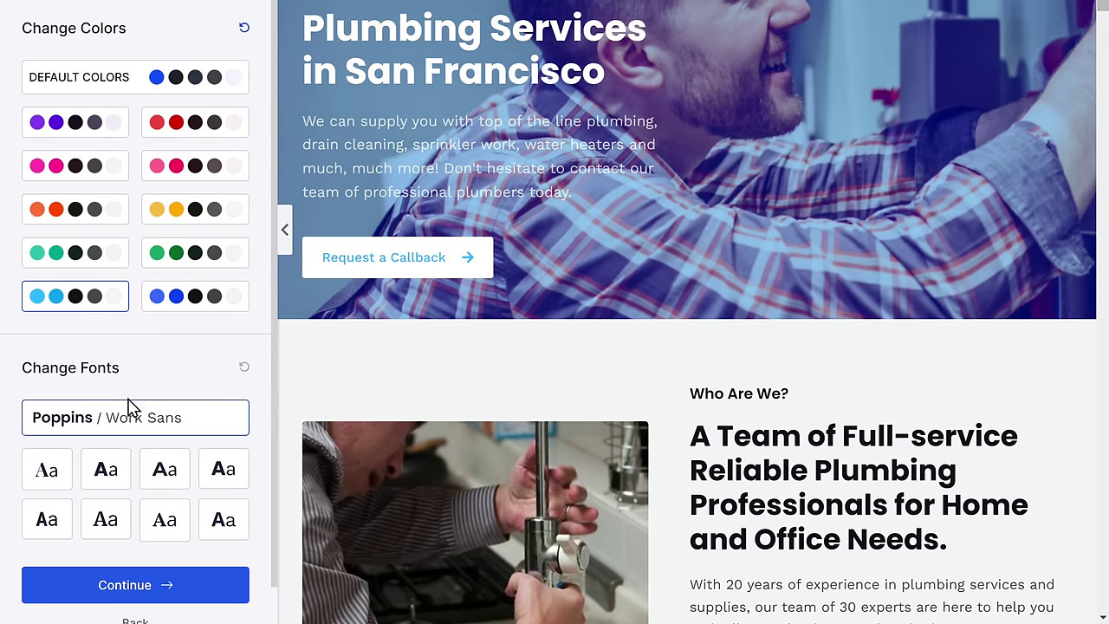
click(165, 476)
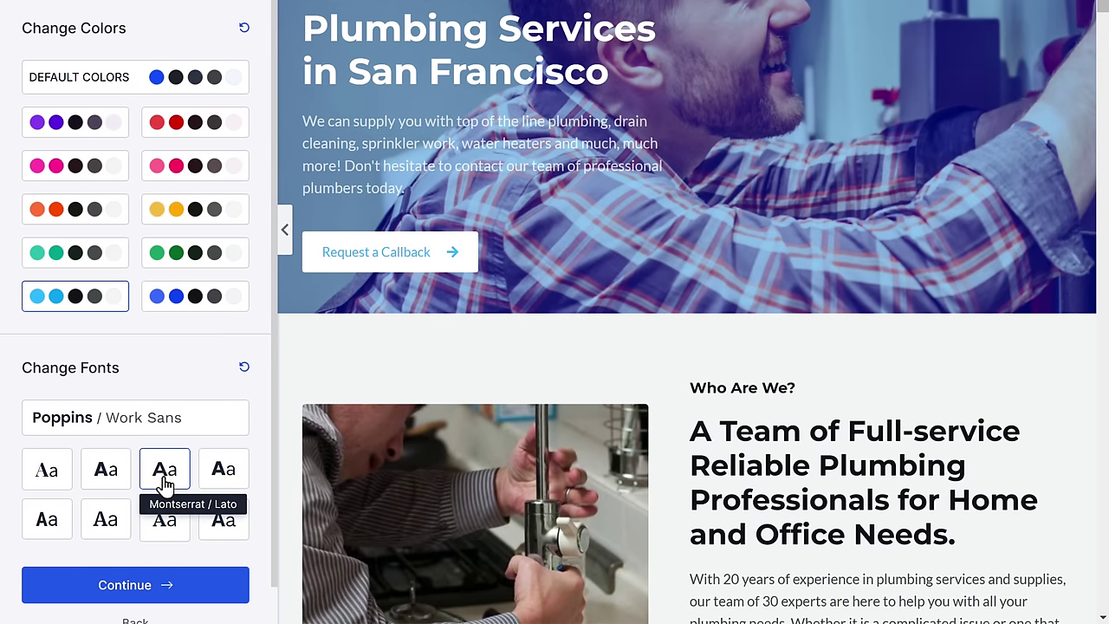
click(129, 597)
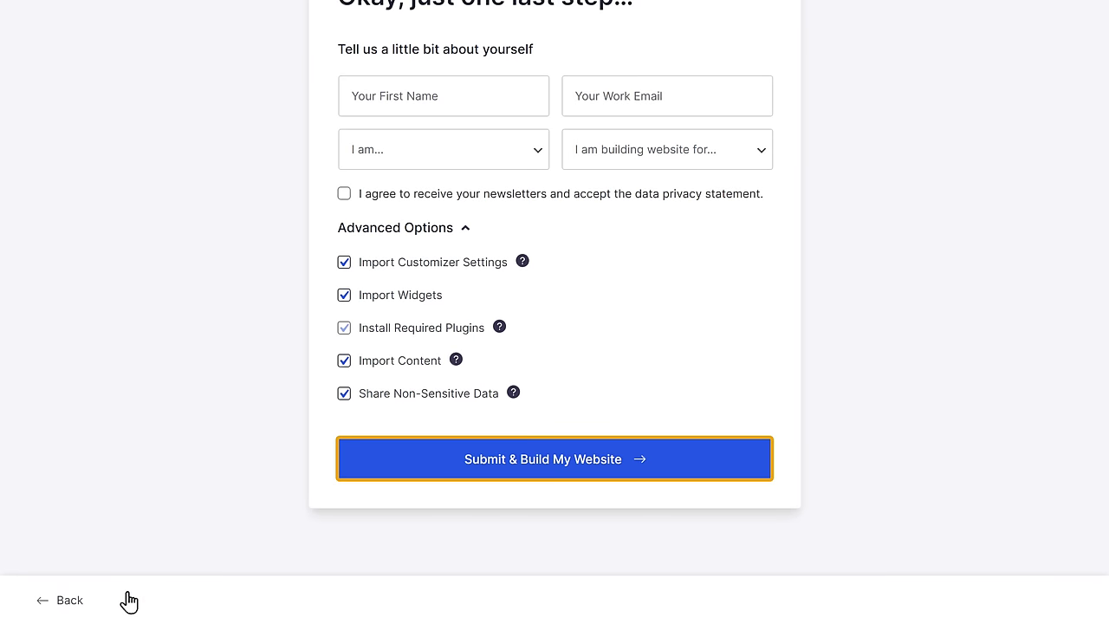
click(552, 475)
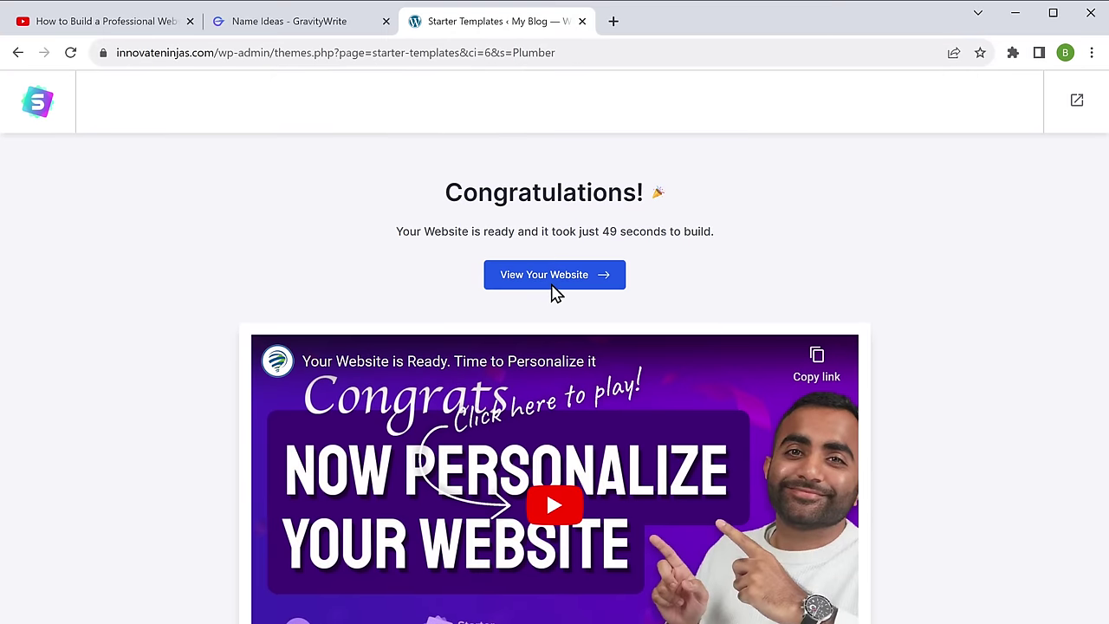
click(551, 284)
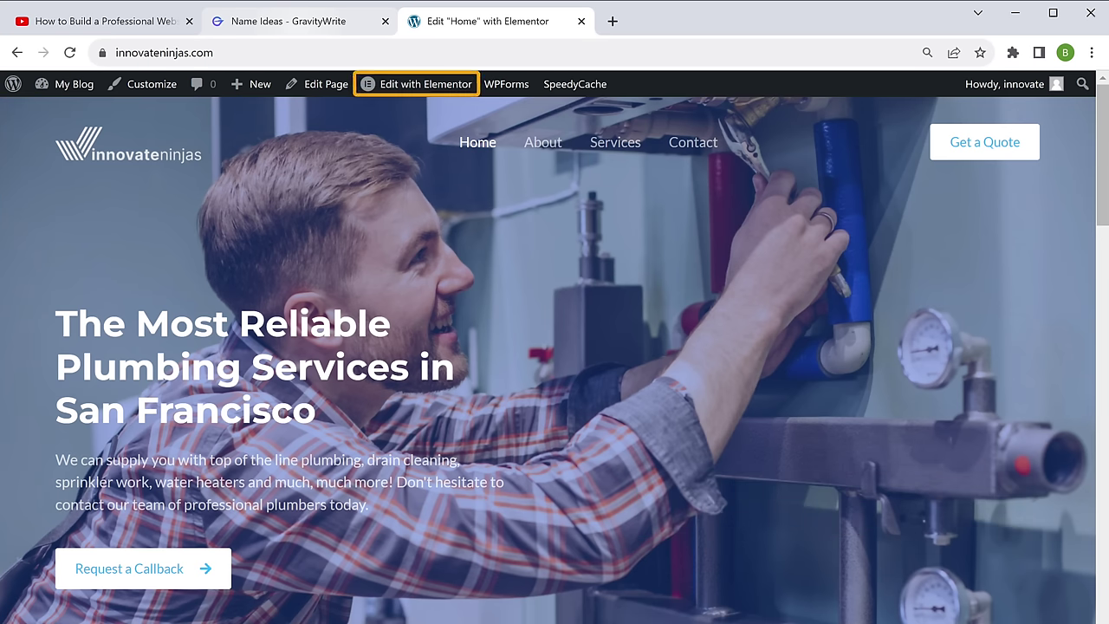
Step: Edit the homepage with Elementor, select the hero heading widget, then switch to the GravityWrite tab
click(422, 92)
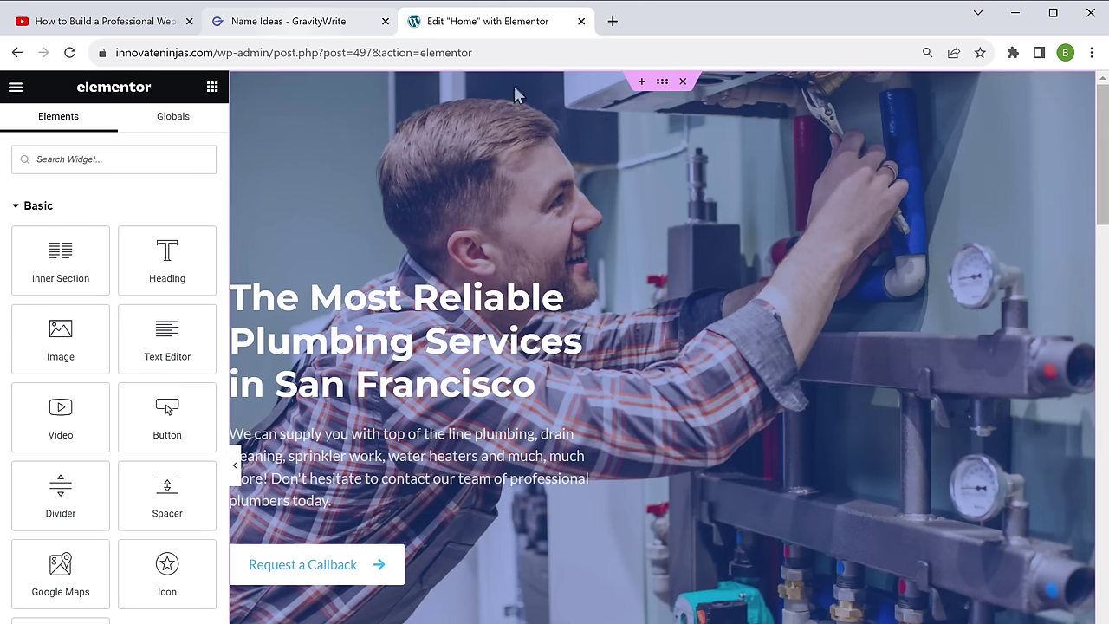
click(487, 320)
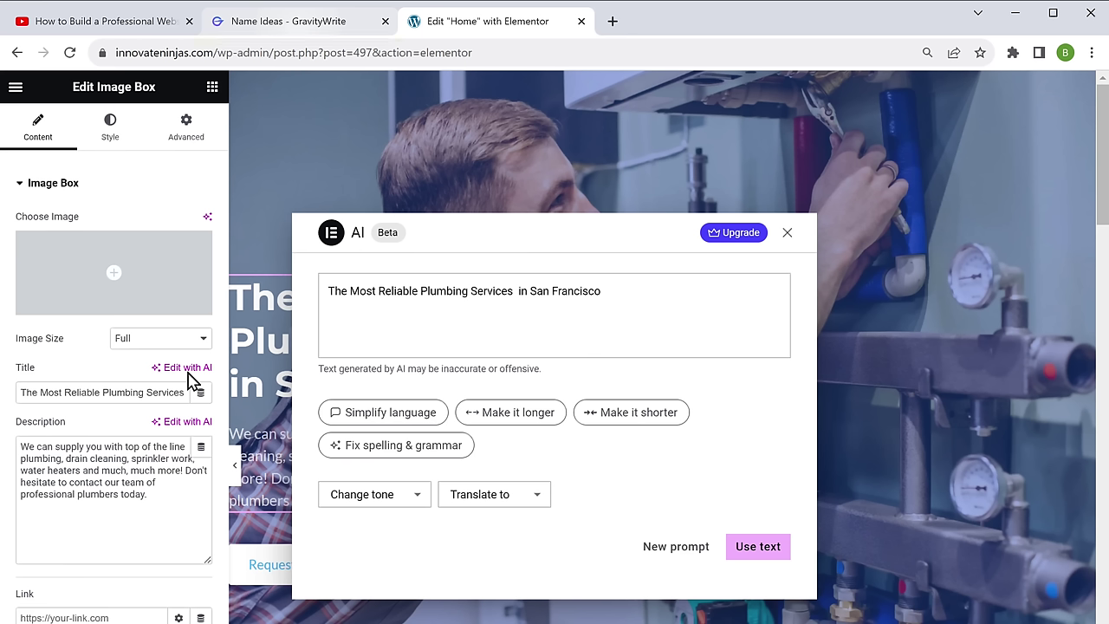
click(303, 38)
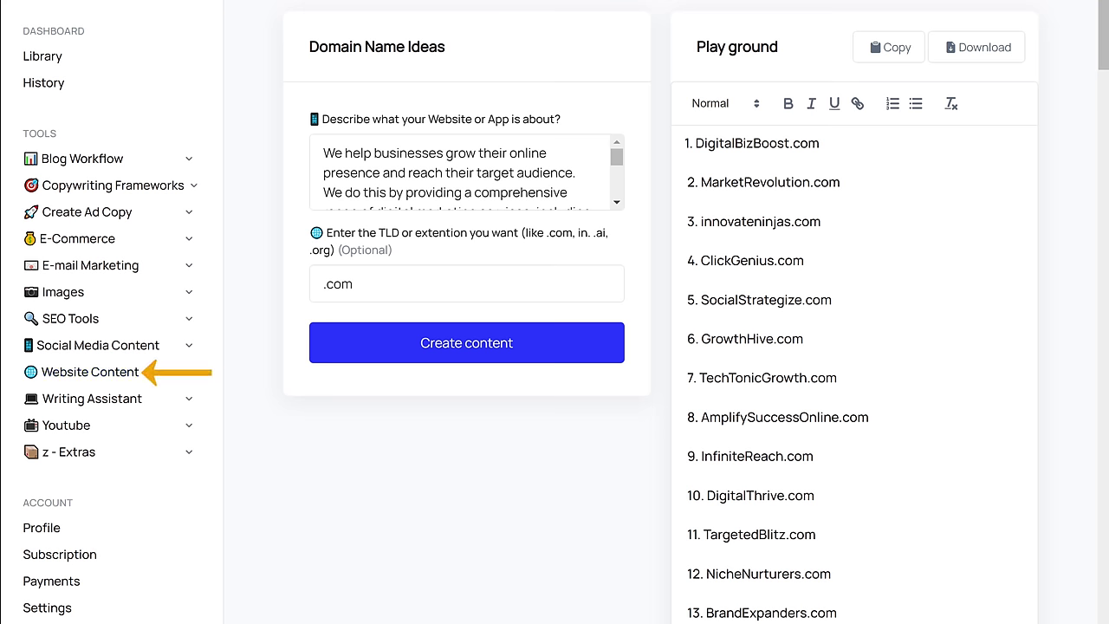
Step: Generate Creative Home Page copy for innovateninjas from an SEO service description and ideal-customer text
click(159, 374)
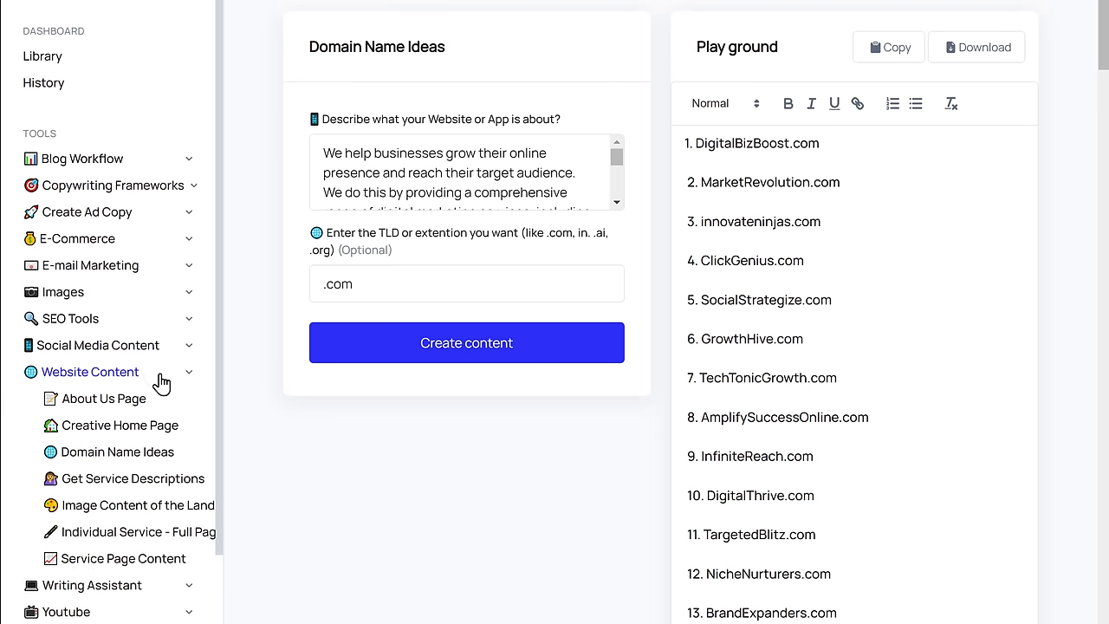
click(121, 426)
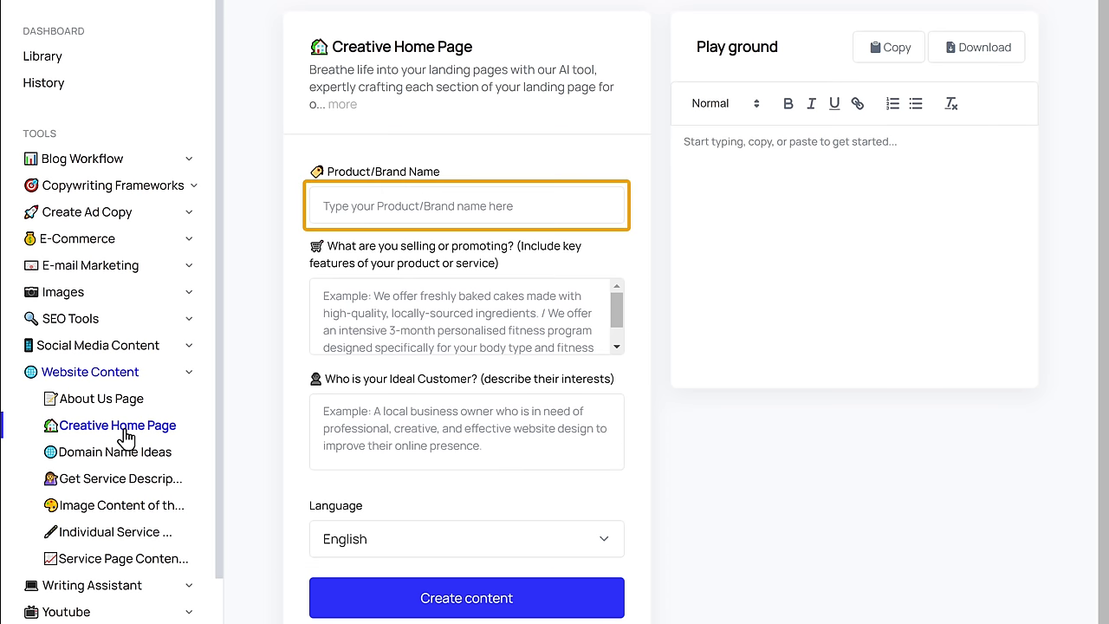
click(321, 205)
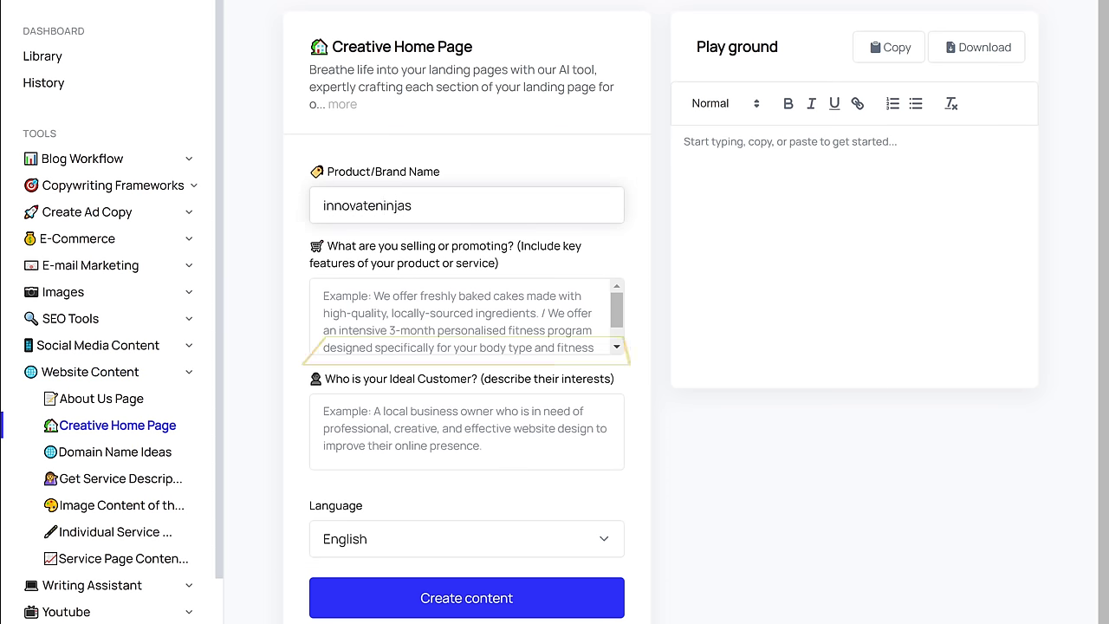
click(466, 317)
text(Search Engine Optimization (SEO): Optimizing website content and structure to improve organic search engine rankings and visibility)
click(467, 431)
text(We help businesses grow their online presence and reach th)
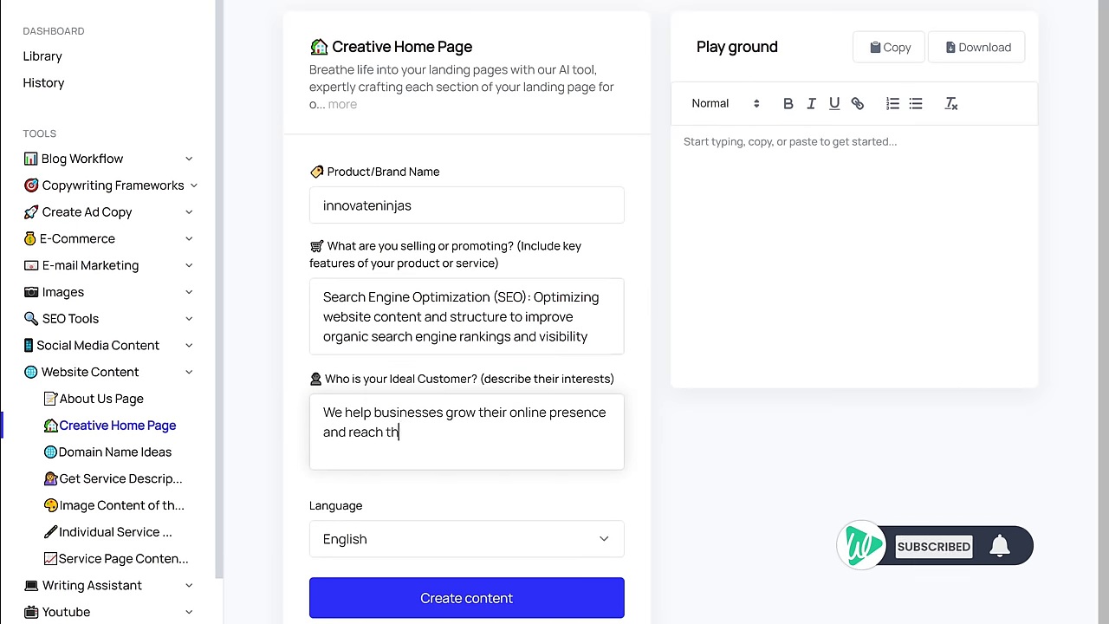
text(eir target audience. We do this by providing a comprehensive range of digital marketing services, including SEO, PPC, social media marketing, and content marketing. We target businesses of all sizes, from startups to established enterprises. We believe that every business can benefit from digital marketing, and we're here to help them reach their full potential.)
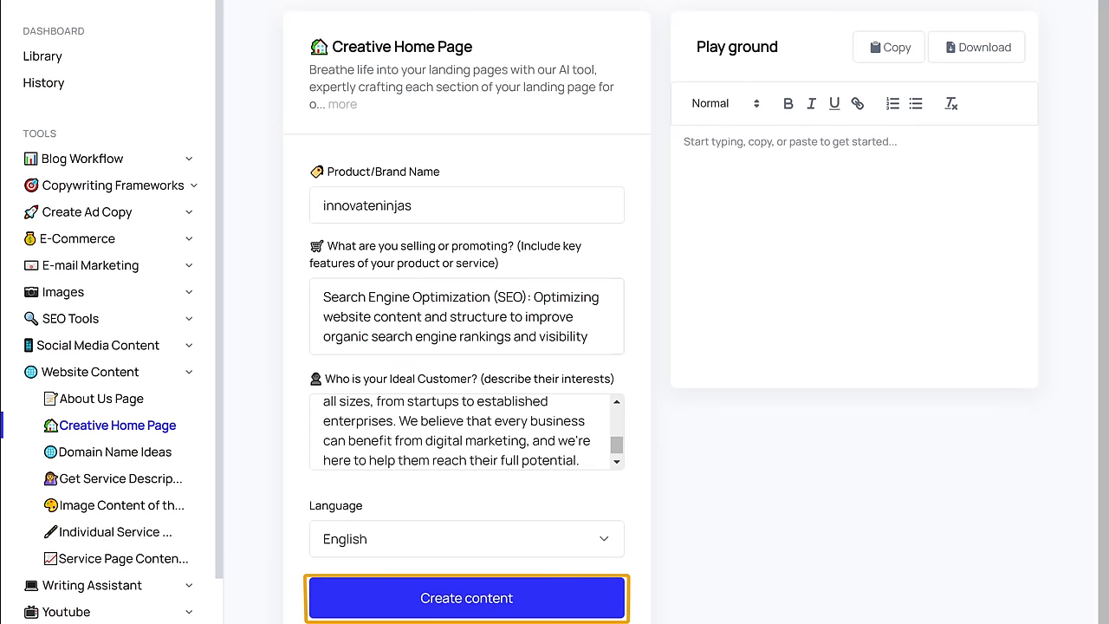
scroll(470, 581, down, 1)
click(472, 582)
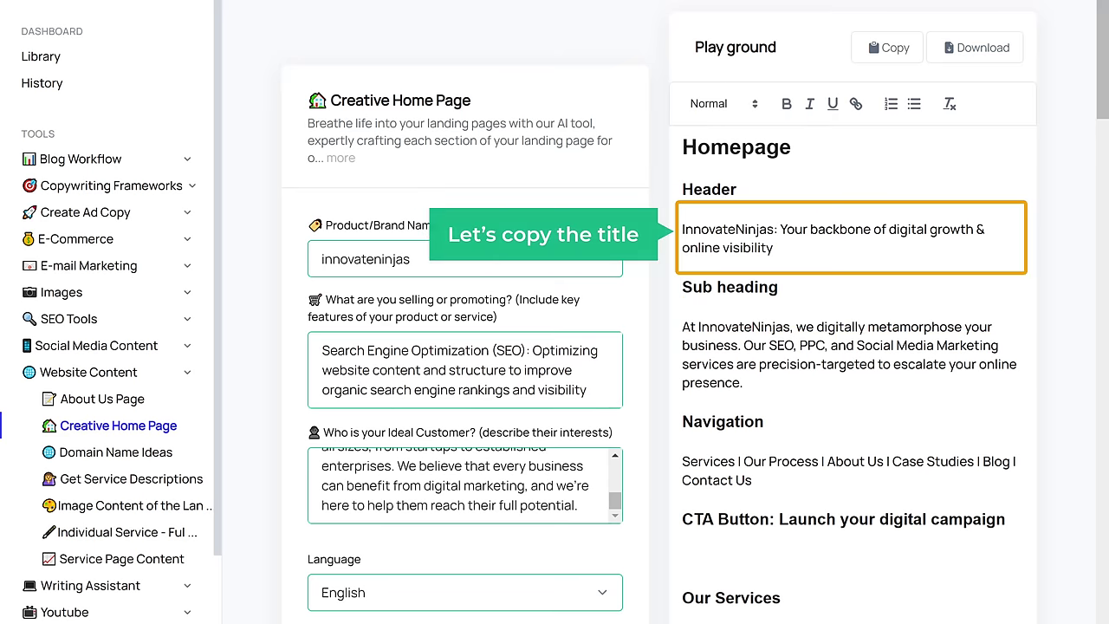
Step: Copy the generated header tagline
drag(779, 230, 774, 248)
right_click(784, 252)
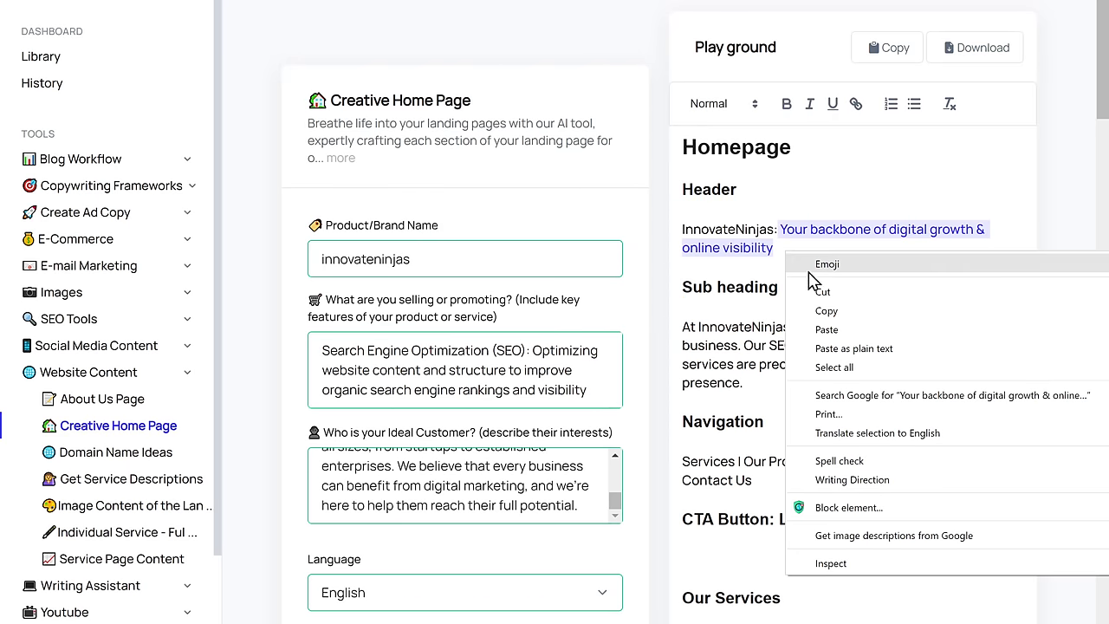
click(849, 312)
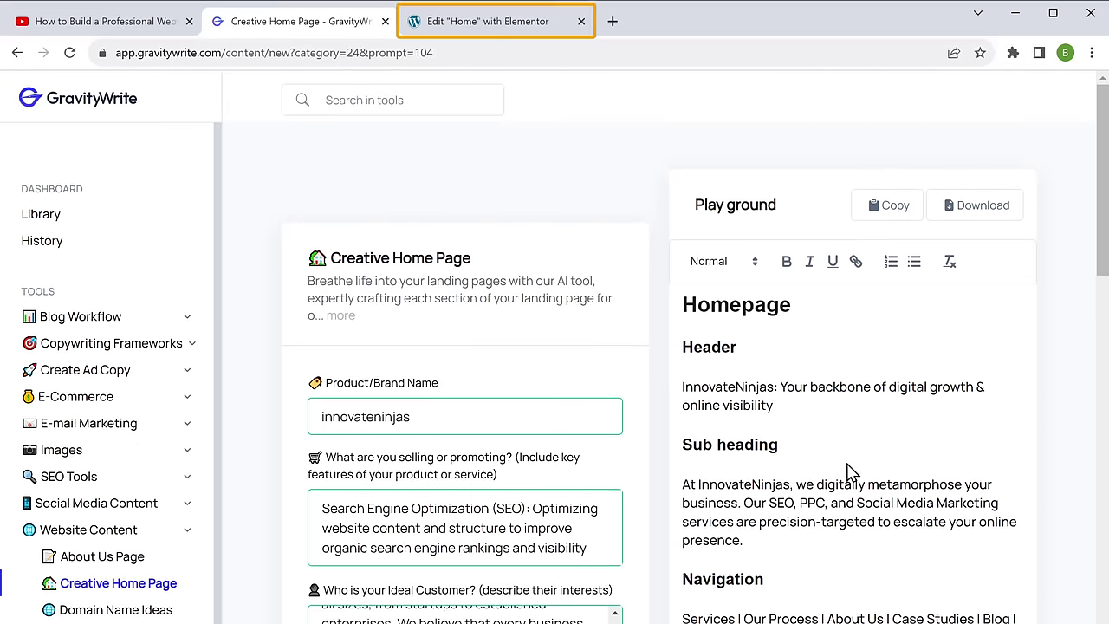
Step: Replace the Elementor hero title with the pasted tagline 'Your backbone of digital growth & online visibility'
click(421, 17)
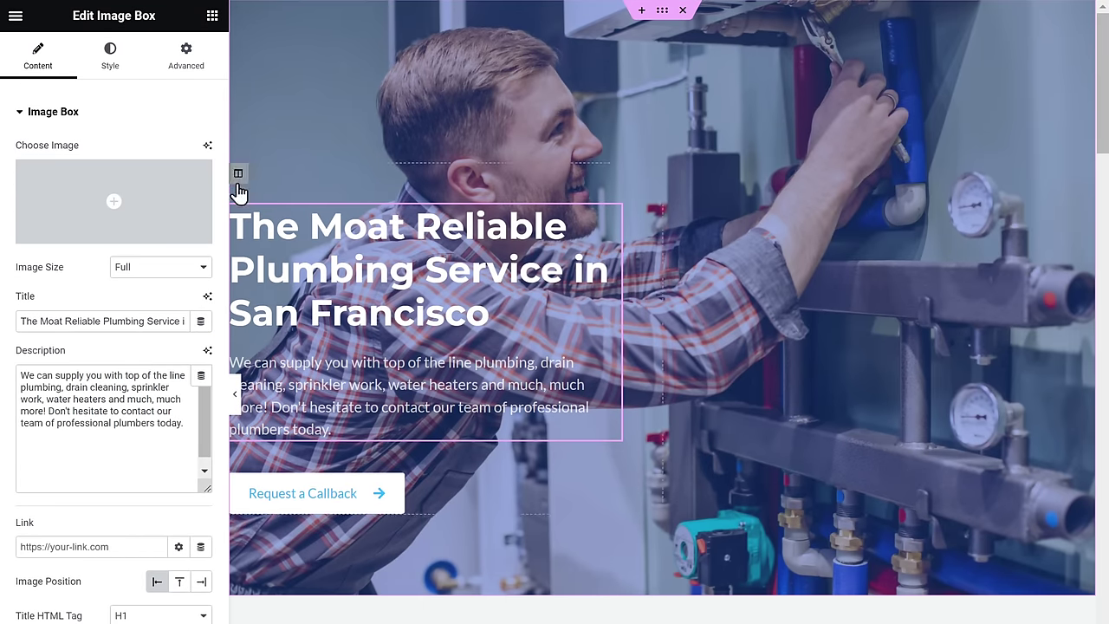
double_click(83, 320)
right_click(145, 321)
click(169, 396)
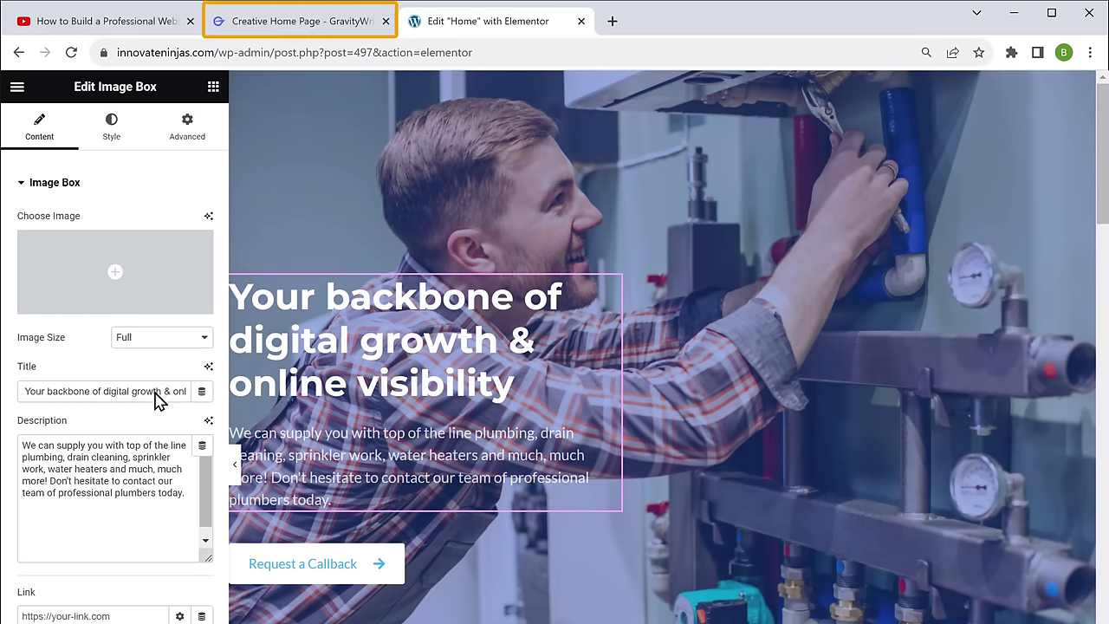
click(297, 23)
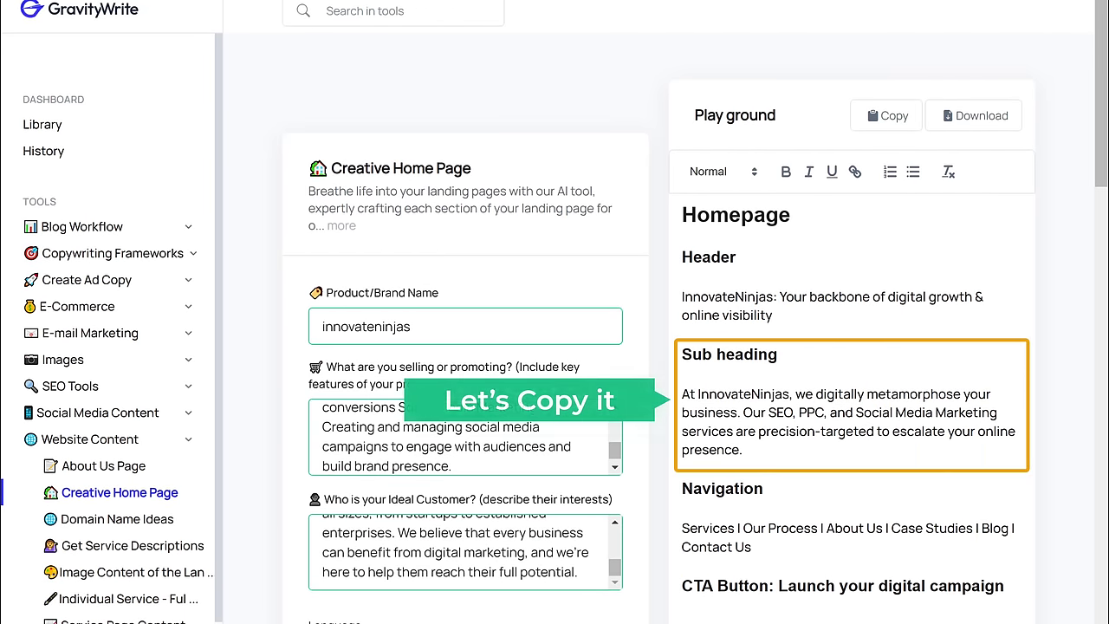
Step: Replace the Elementor hero description with GravityWrite's sub heading about SEO, PPC and Social Media Marketing
drag(681, 394, 742, 450)
right_click(742, 450)
click(815, 184)
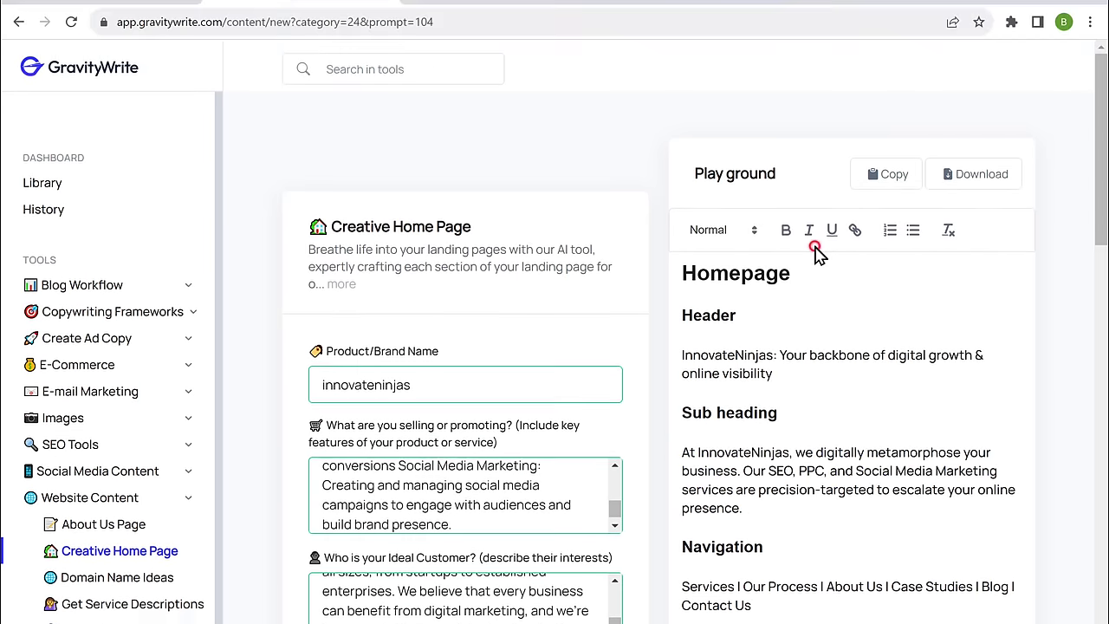
click(496, 26)
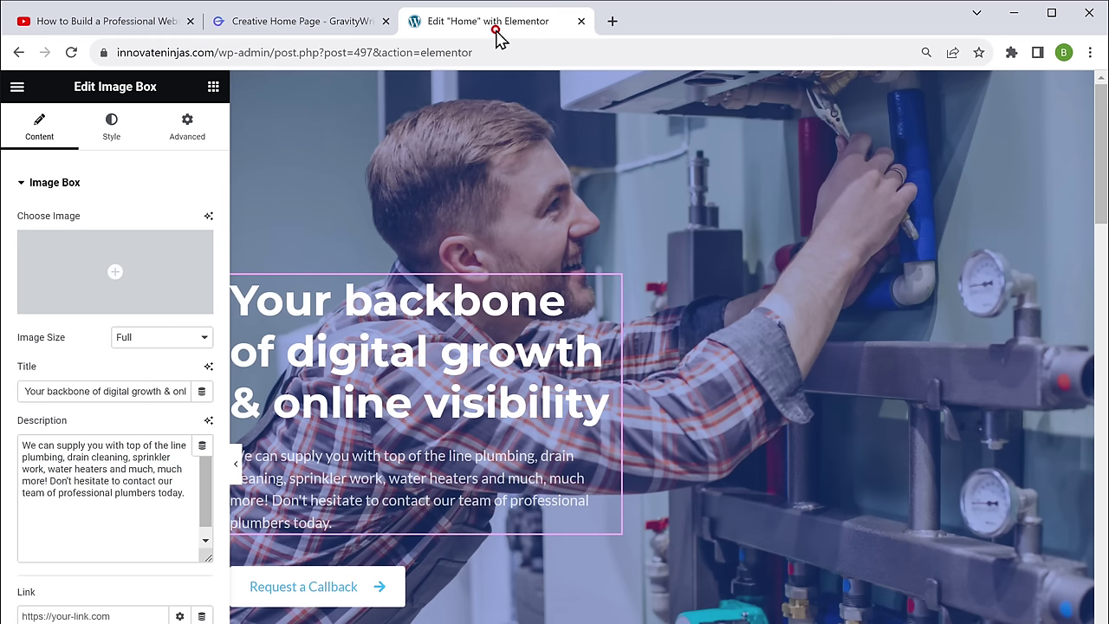
drag(21, 445, 184, 493)
right_click(184, 492)
click(255, 572)
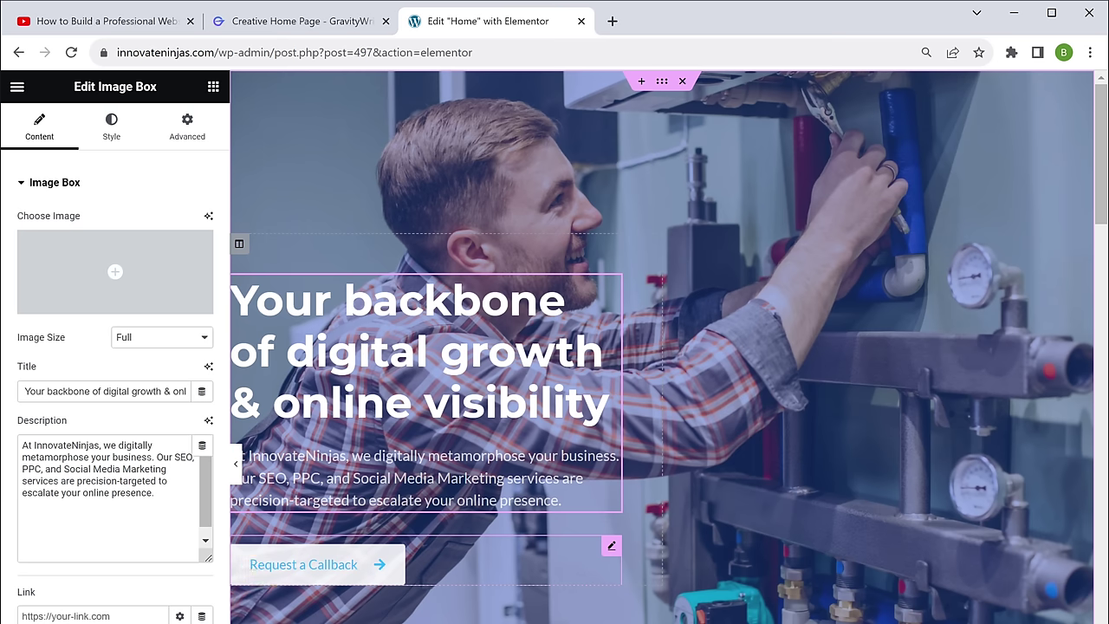
click(299, 25)
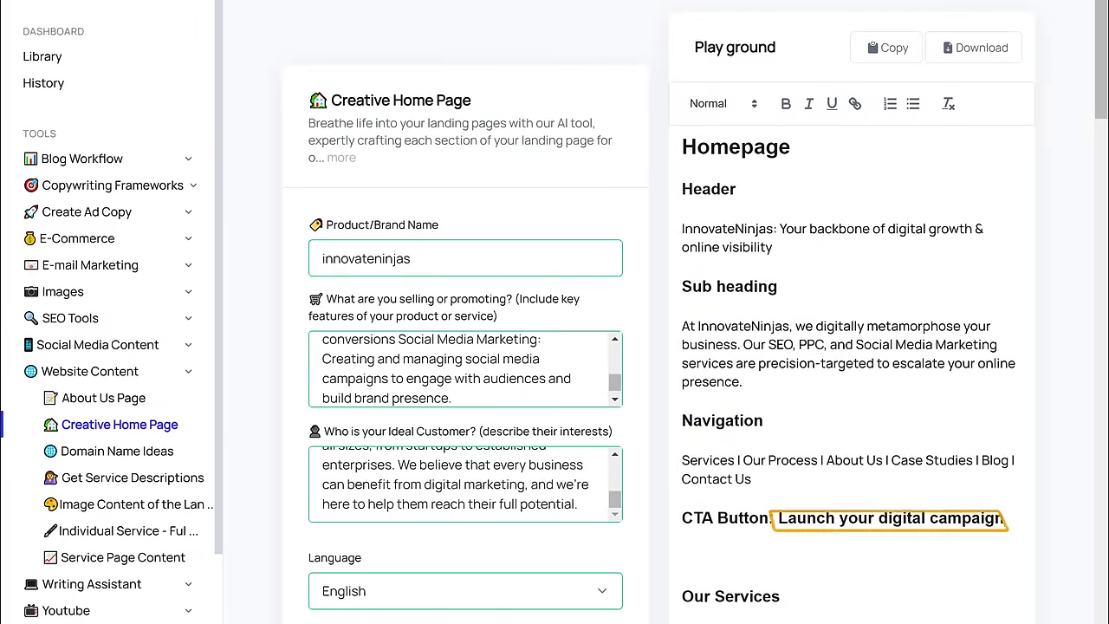
Step: Change the hero button from 'Request a Callback' to 'Launch your digital campaign' and hide the panel
drag(777, 517, 1005, 518)
right_click(1008, 517)
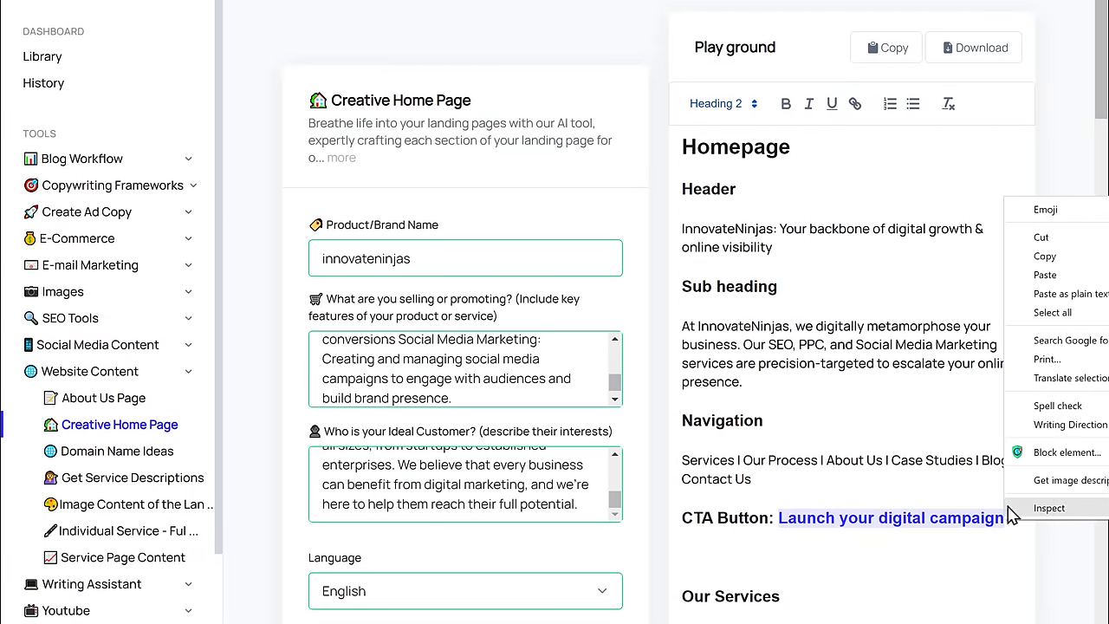
click(1065, 258)
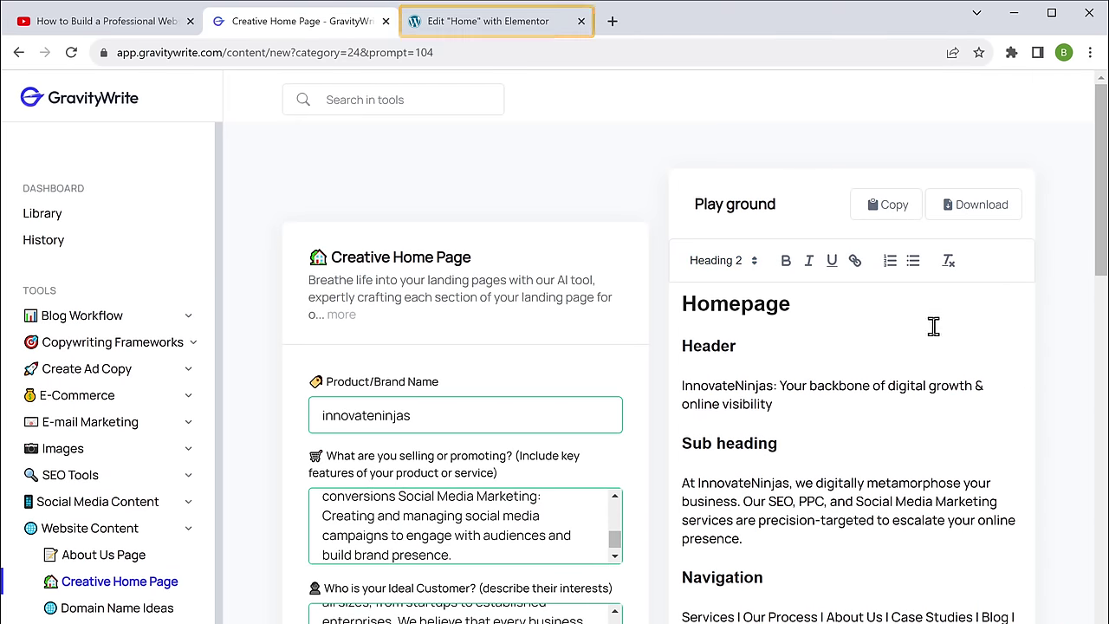
click(486, 29)
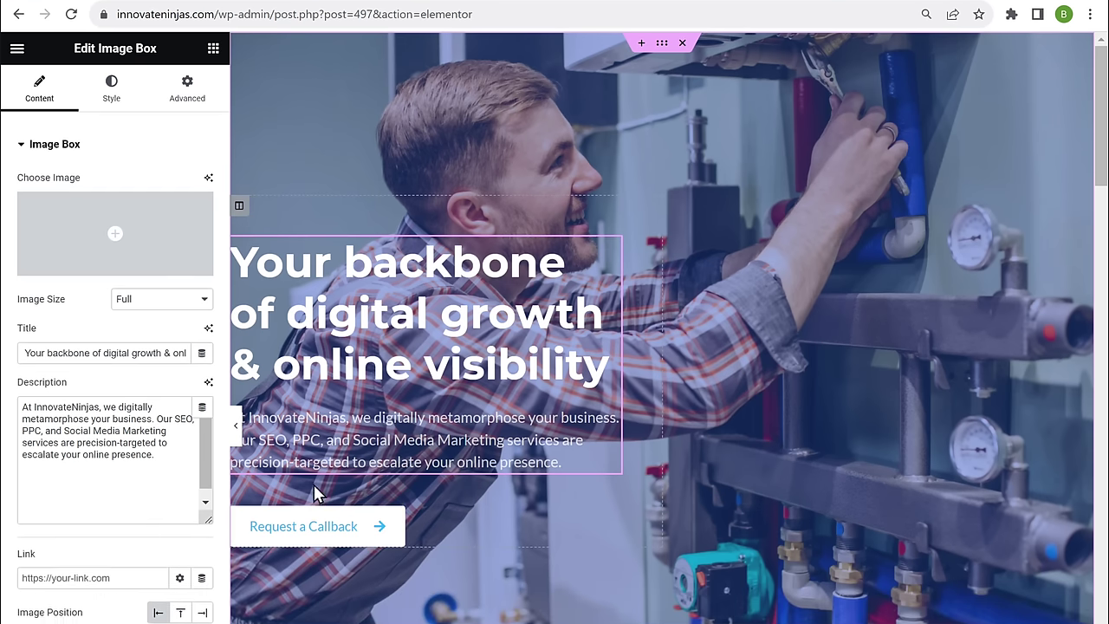
click(302, 568)
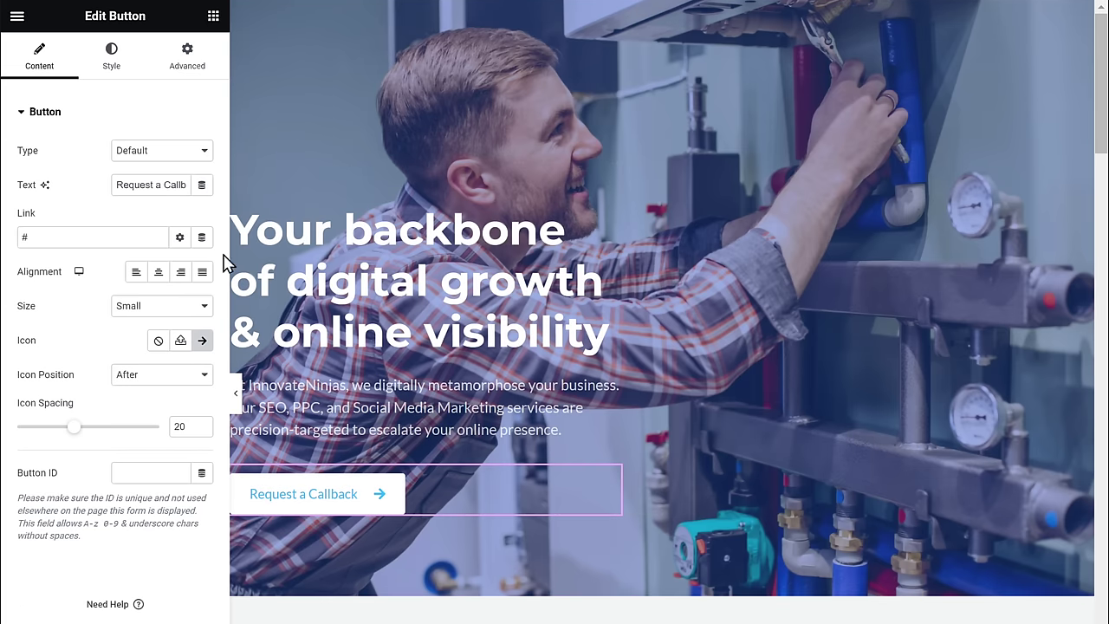
right_click(177, 185)
click(300, 262)
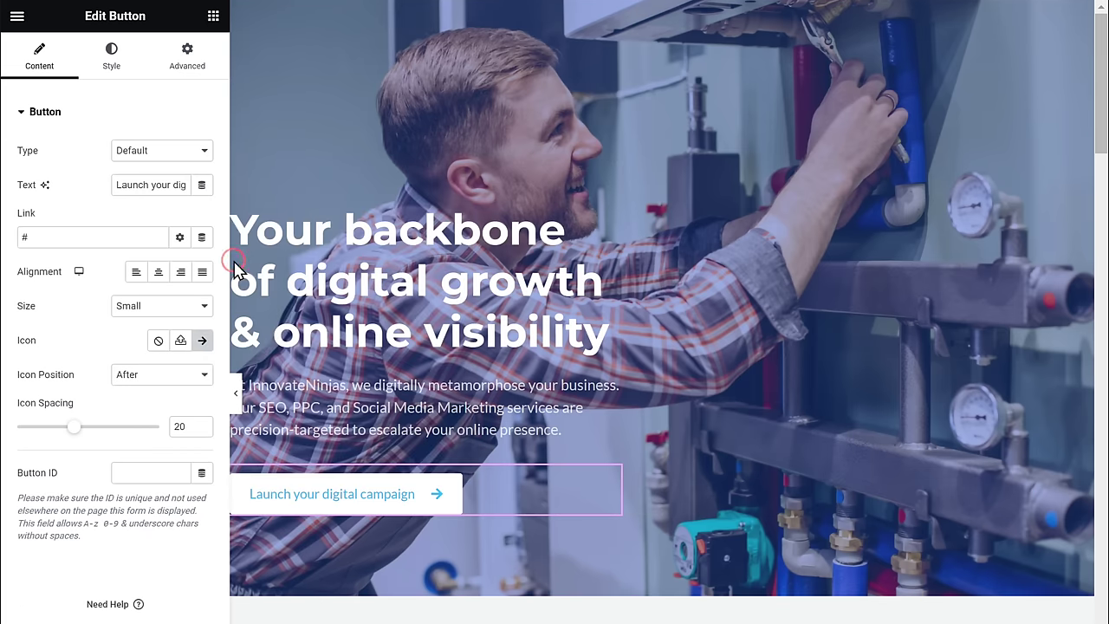
key(ctrl+p)
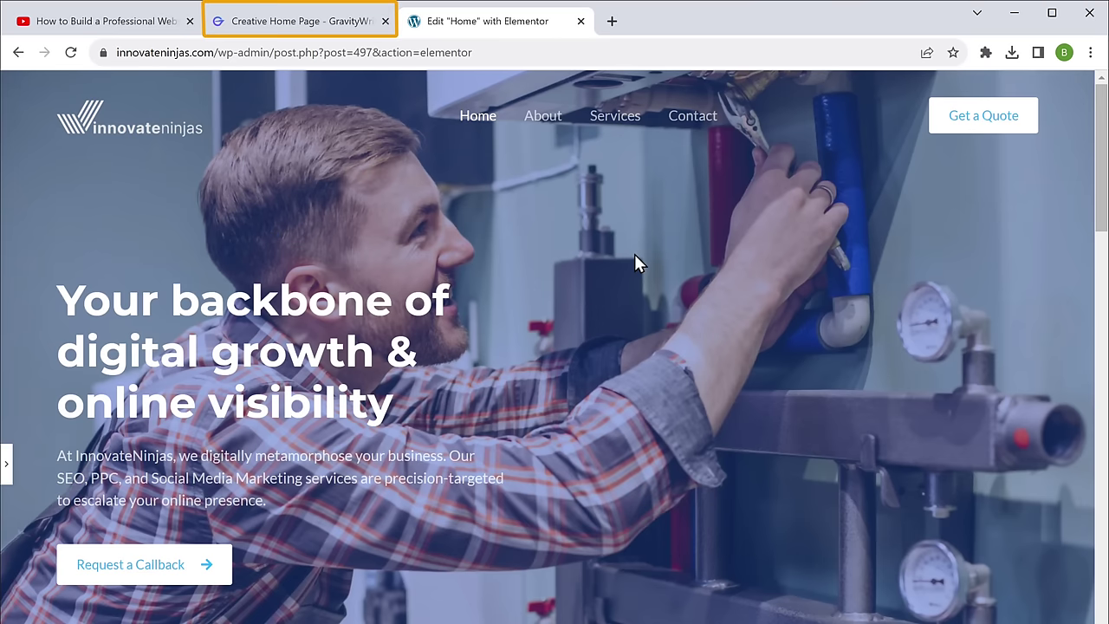
Step: Create Photographic image prompts with Image Content of the Landing Page from the pasted website text
click(305, 32)
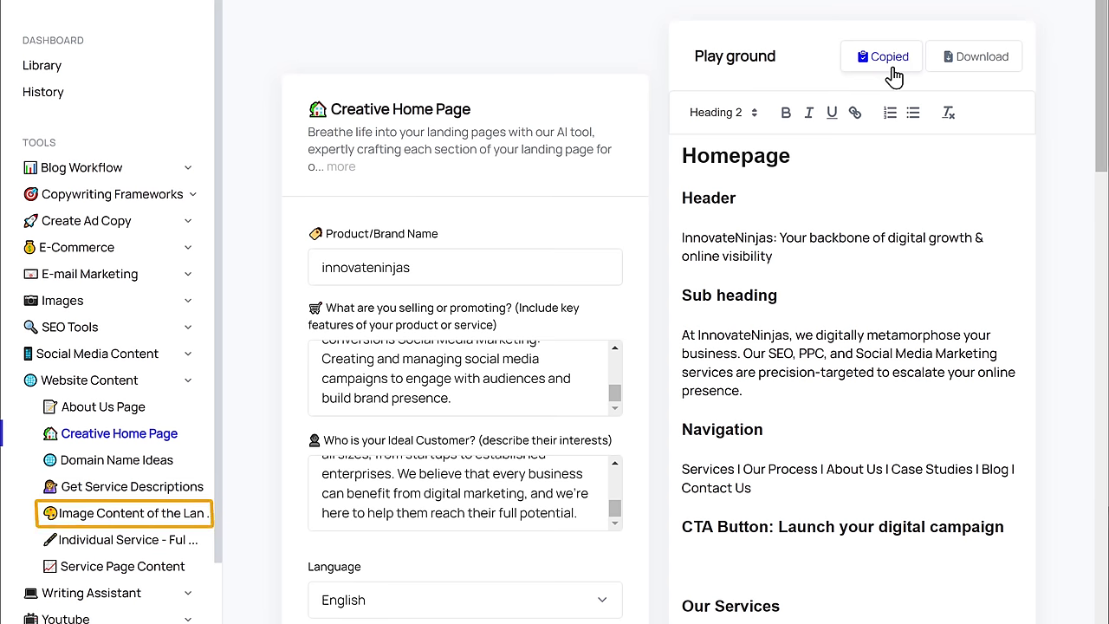
click(128, 515)
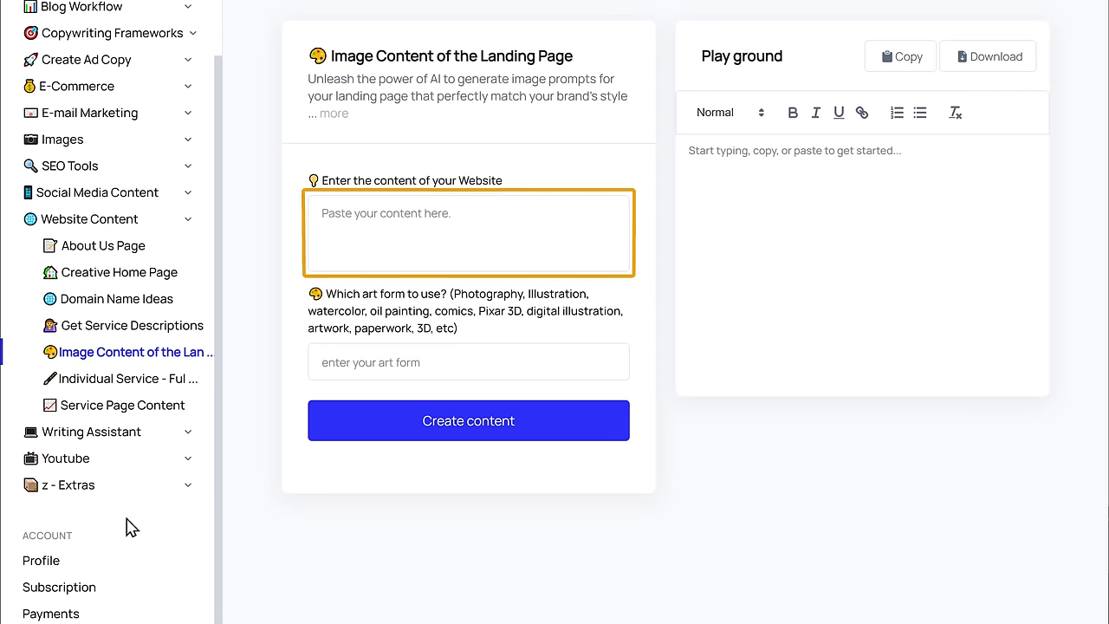
right_click(323, 216)
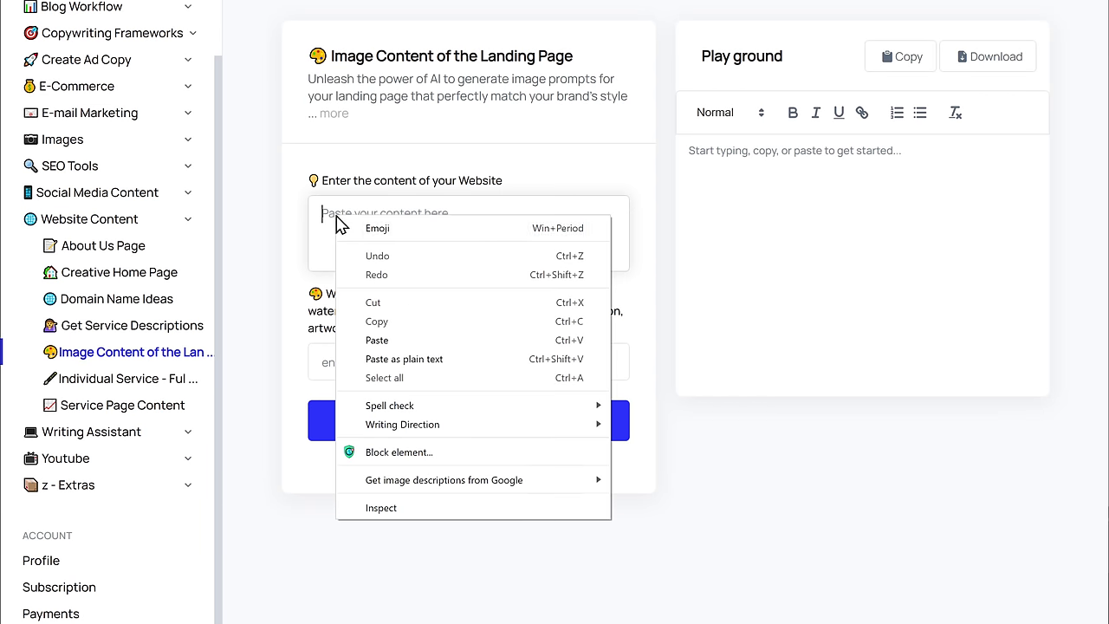
click(396, 340)
click(365, 355)
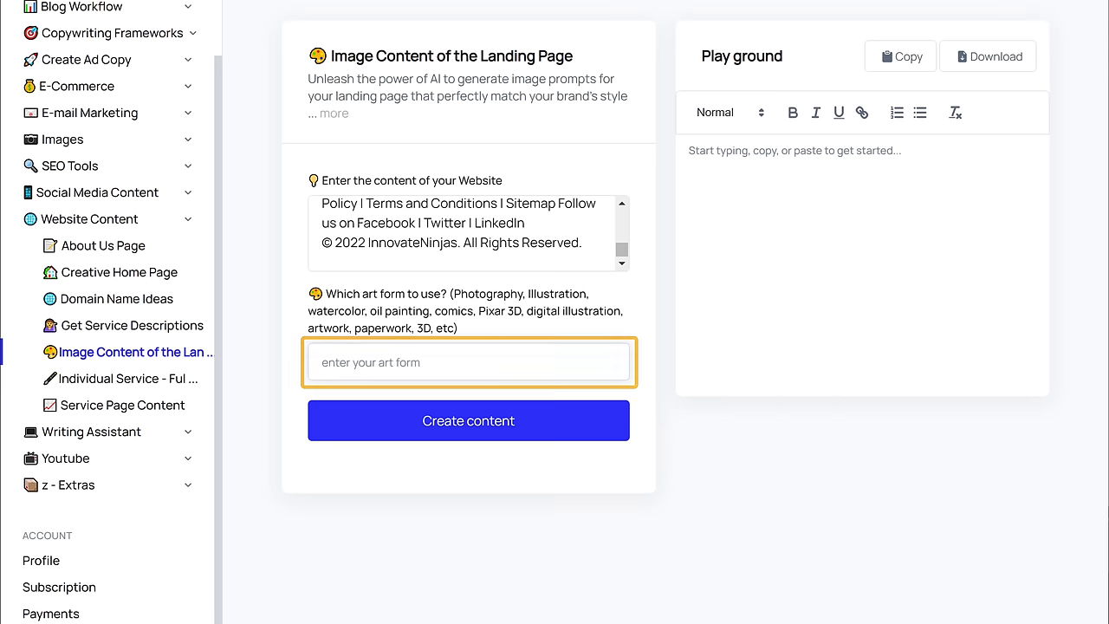
click(468, 420)
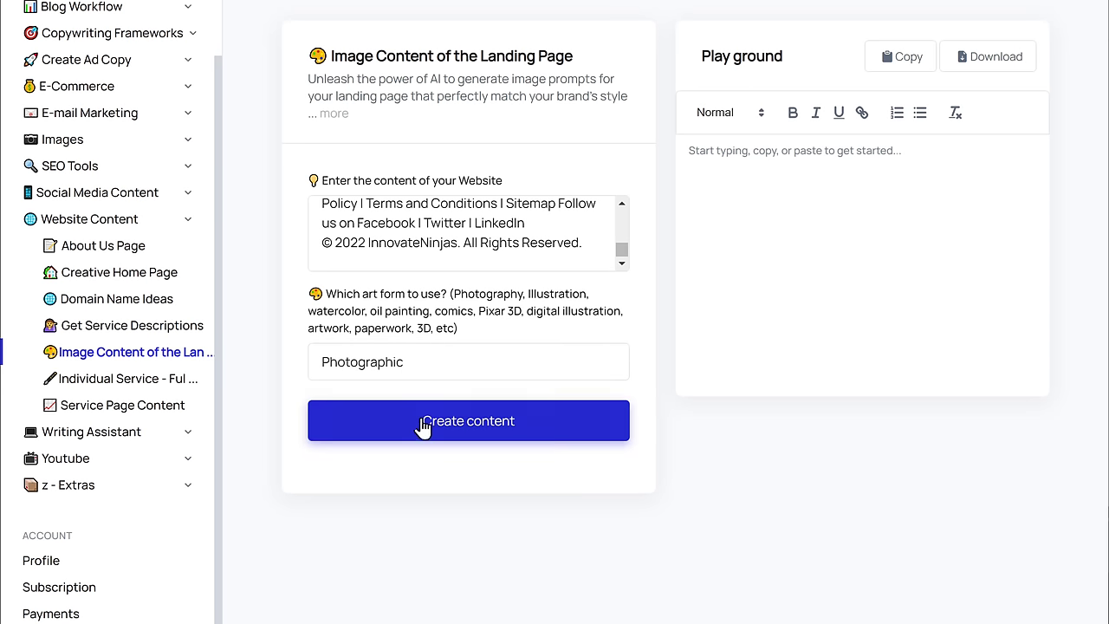
click(476, 437)
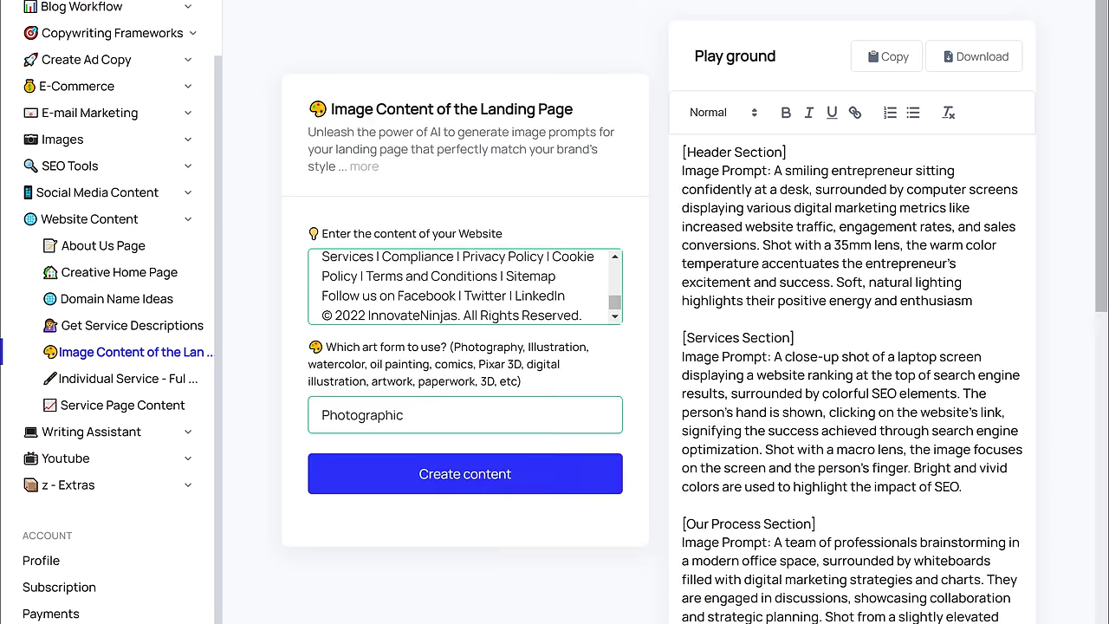
Step: Copy the Header Section image prompt and bring up the Create New Image generator
scroll(853, 347, down, 7)
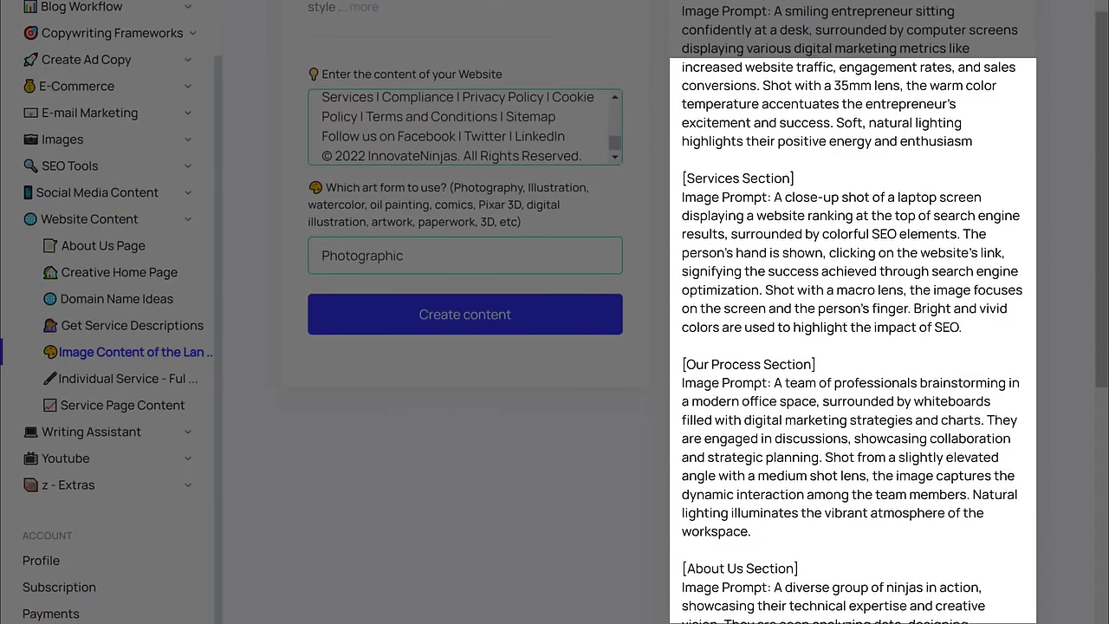
scroll(853, 346, down, 2)
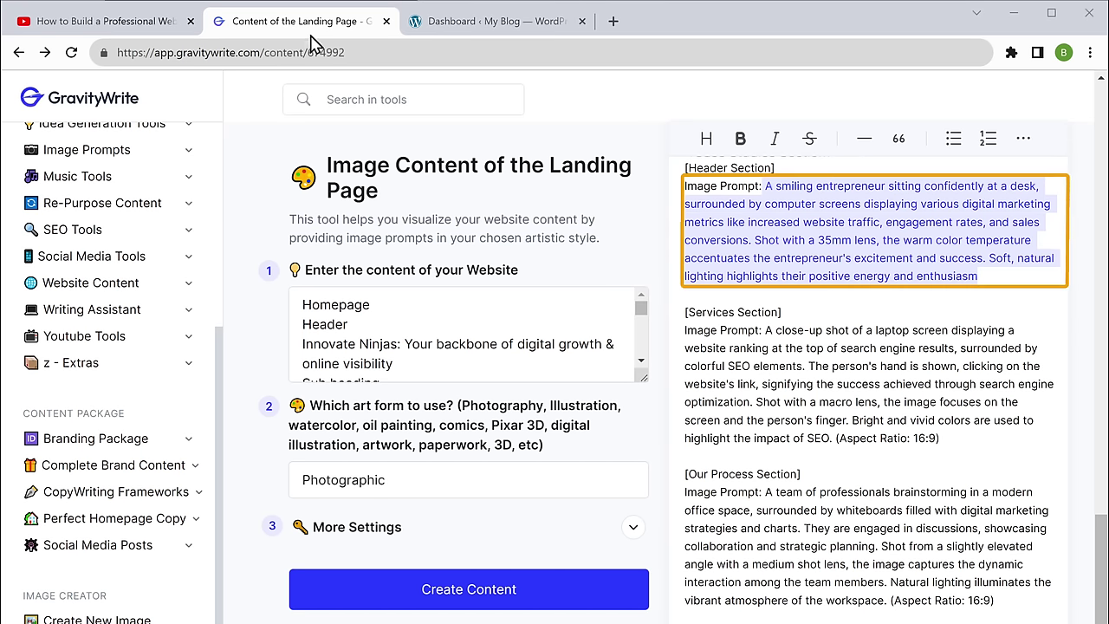
right_click(979, 285)
click(712, 338)
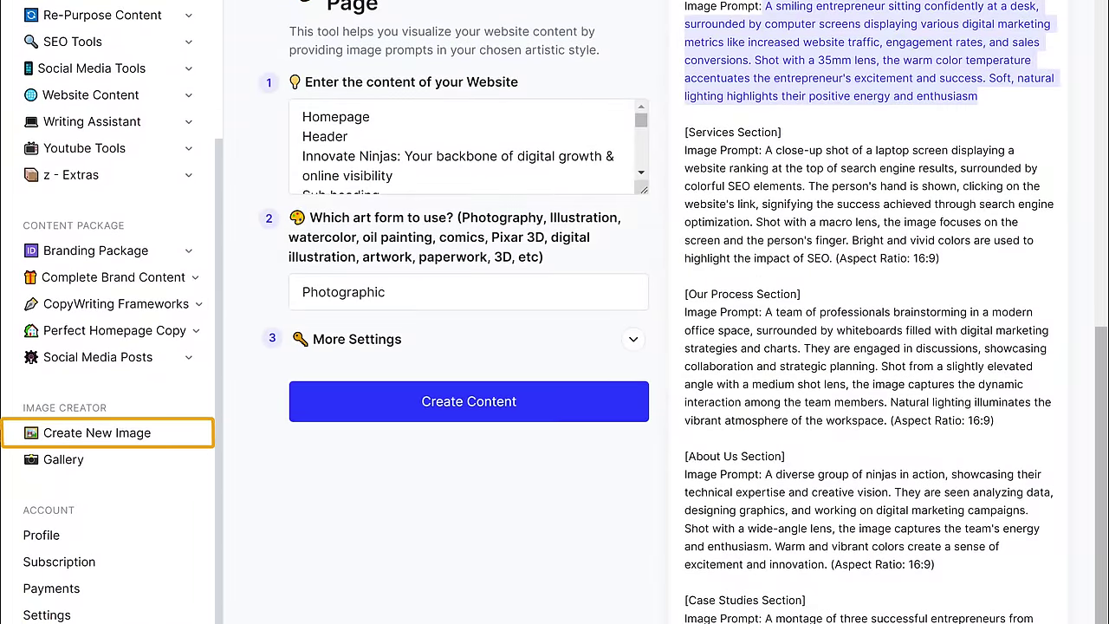
click(95, 446)
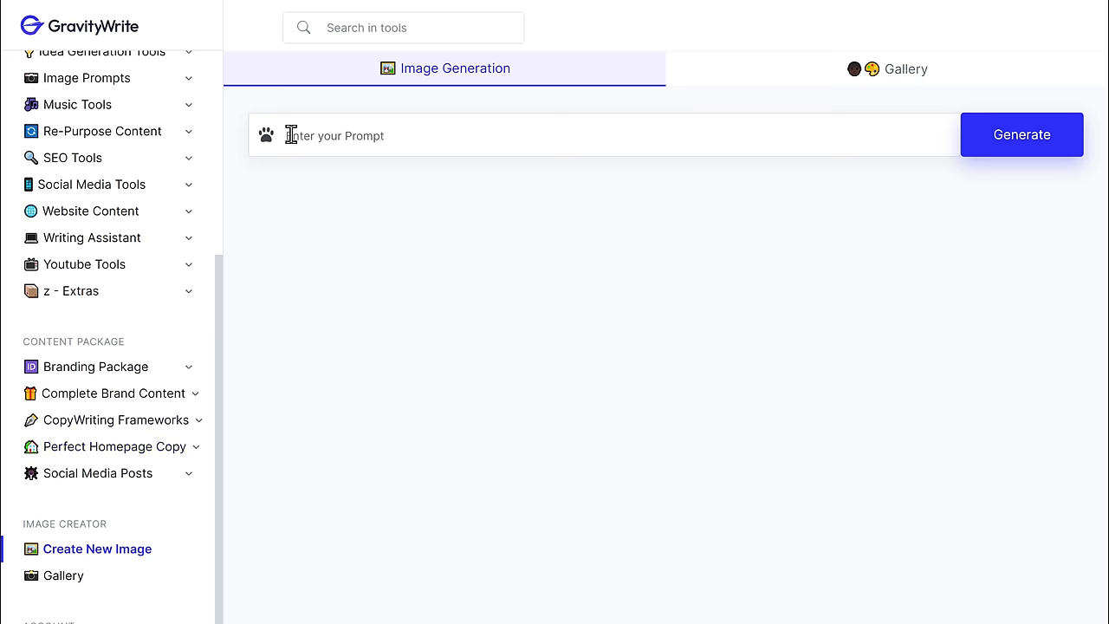
Step: Generate an image from the pasted header prompt and view it full-screen
right_click(291, 135)
click(364, 248)
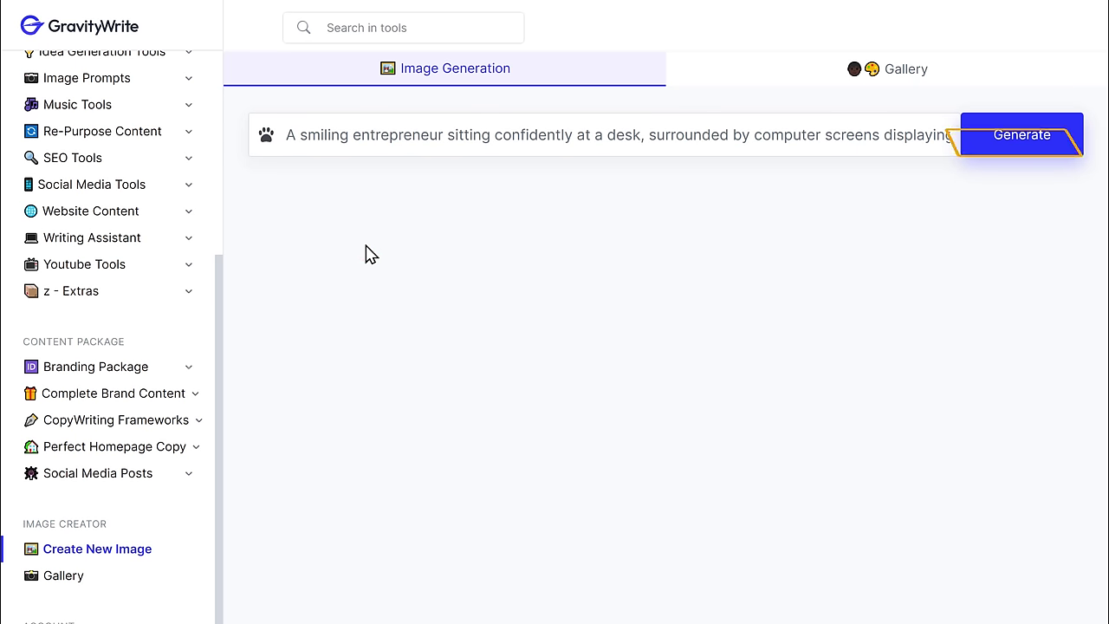
click(1021, 149)
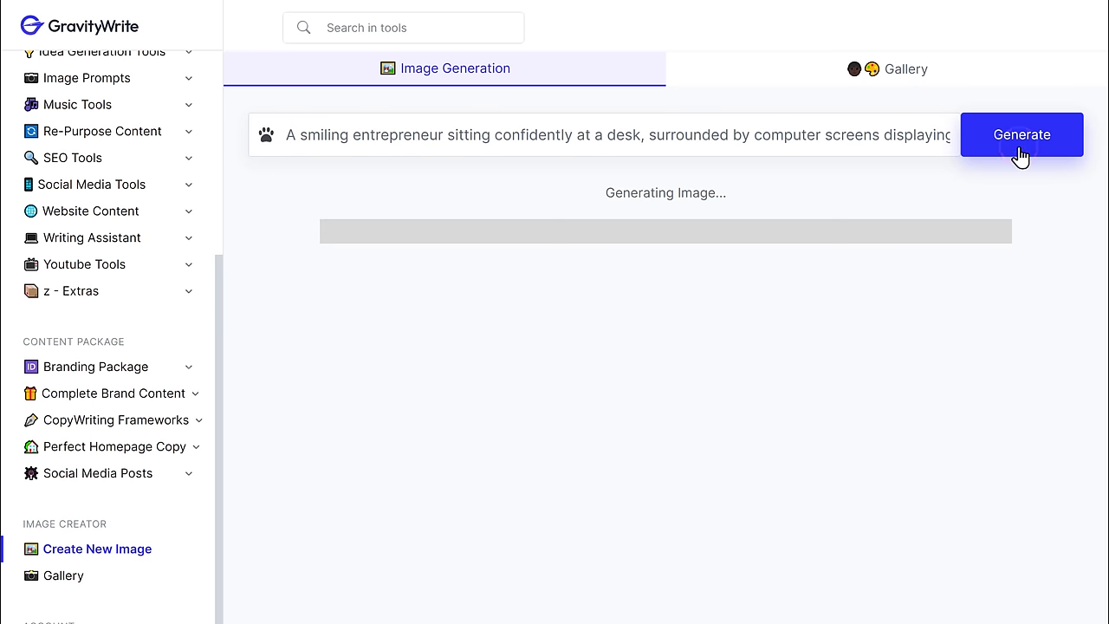
click(659, 366)
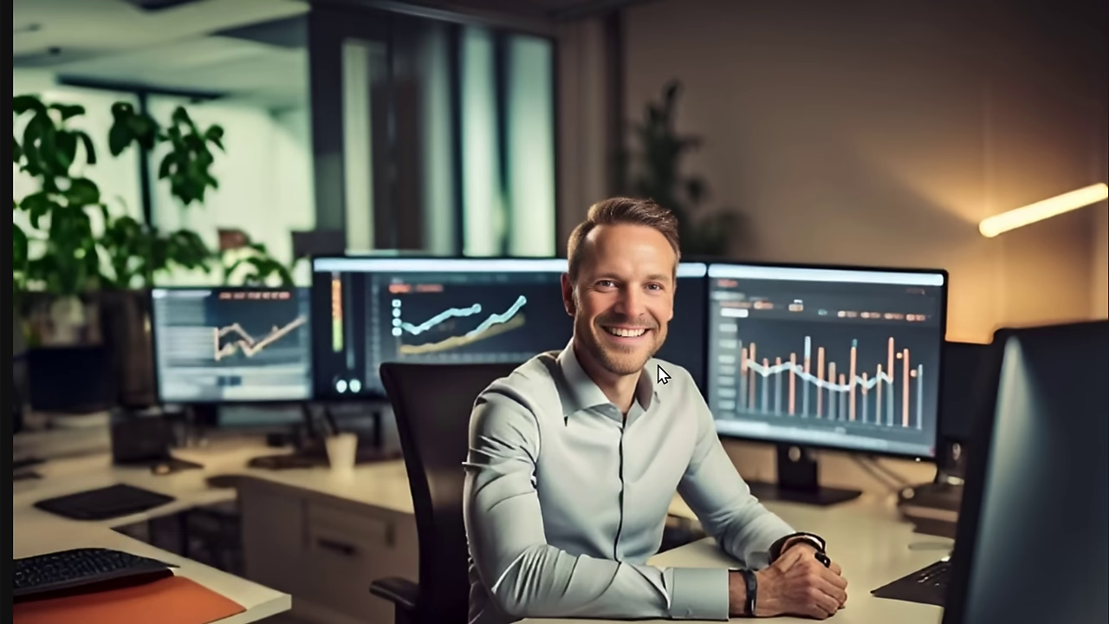
Step: Save the generated smiling-professional photo to the computer as a JPG
right_click(738, 222)
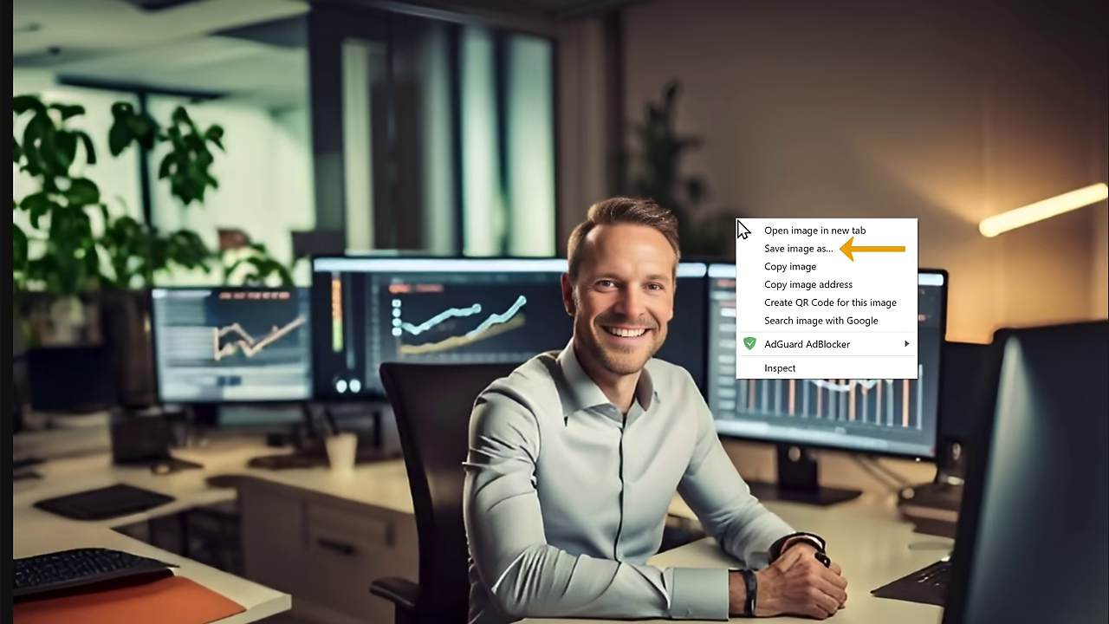
click(825, 248)
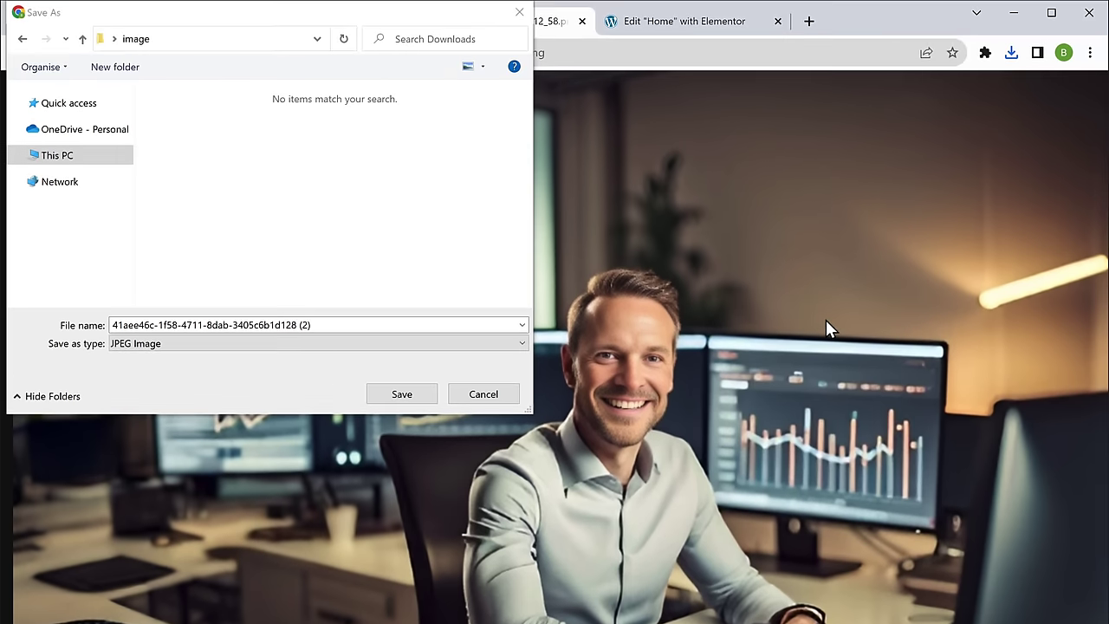
click(421, 391)
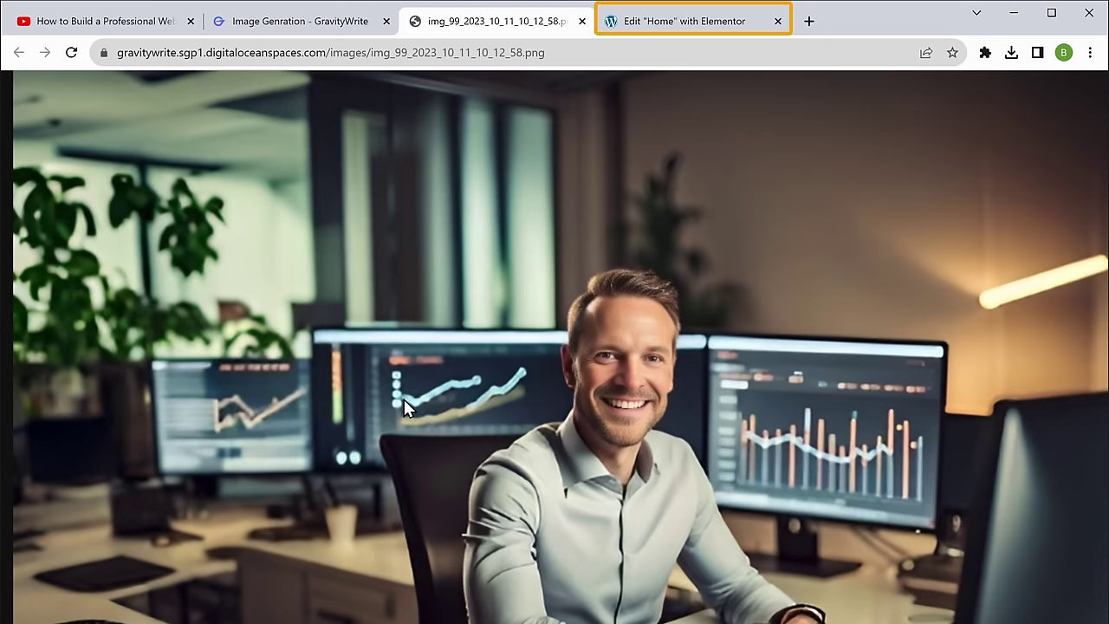
Step: Upload the saved office photo and set it as the hero section's Style background image
click(699, 31)
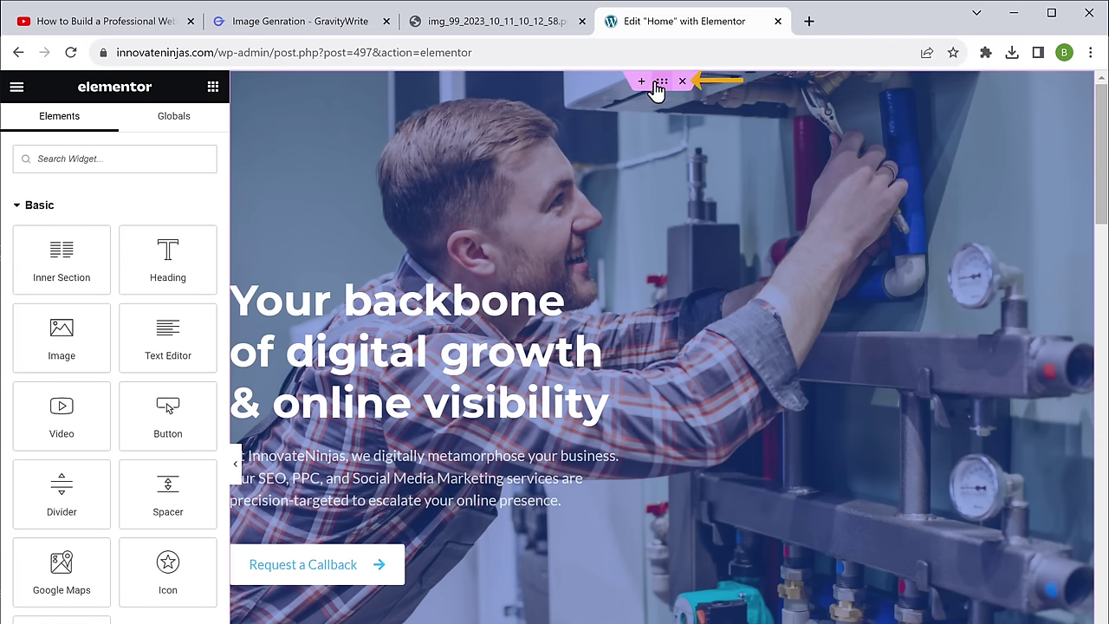
click(658, 83)
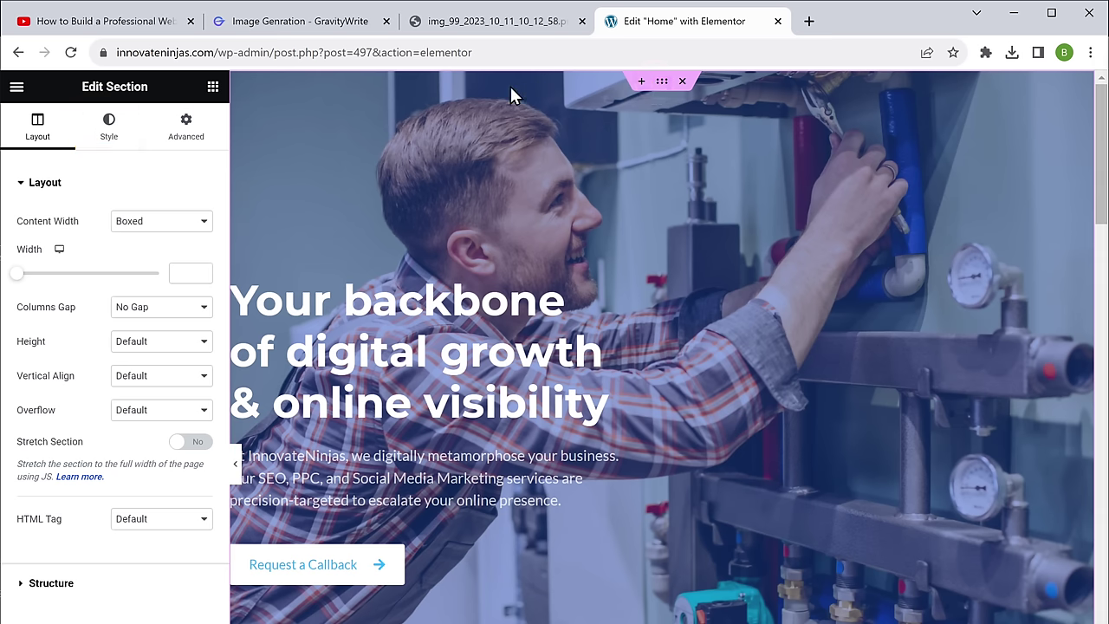
click(127, 130)
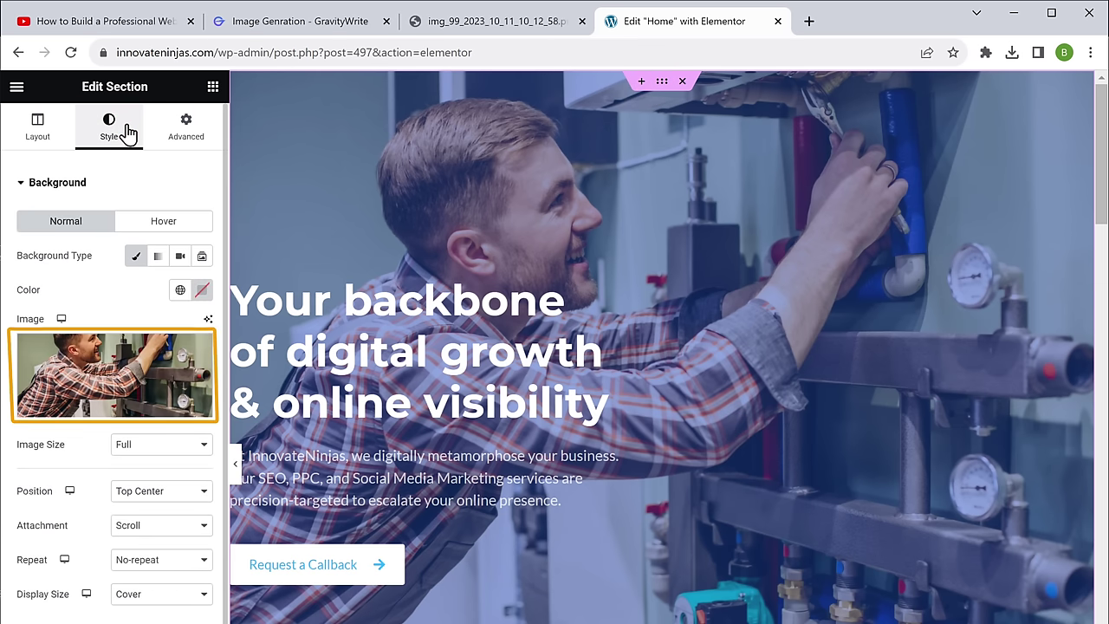
click(104, 413)
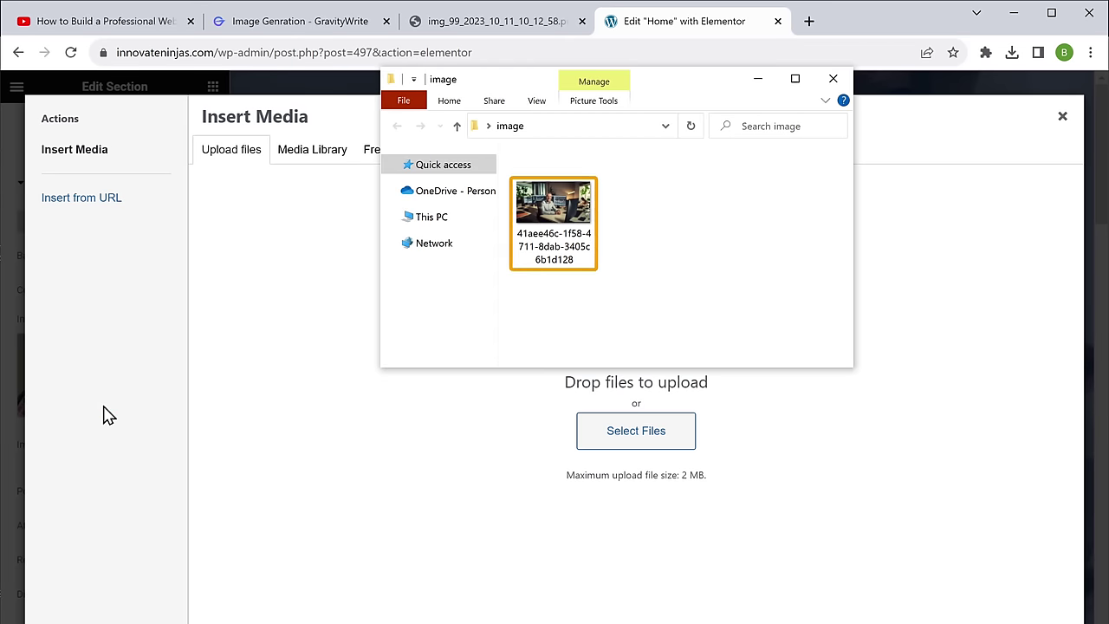
drag(540, 235, 528, 441)
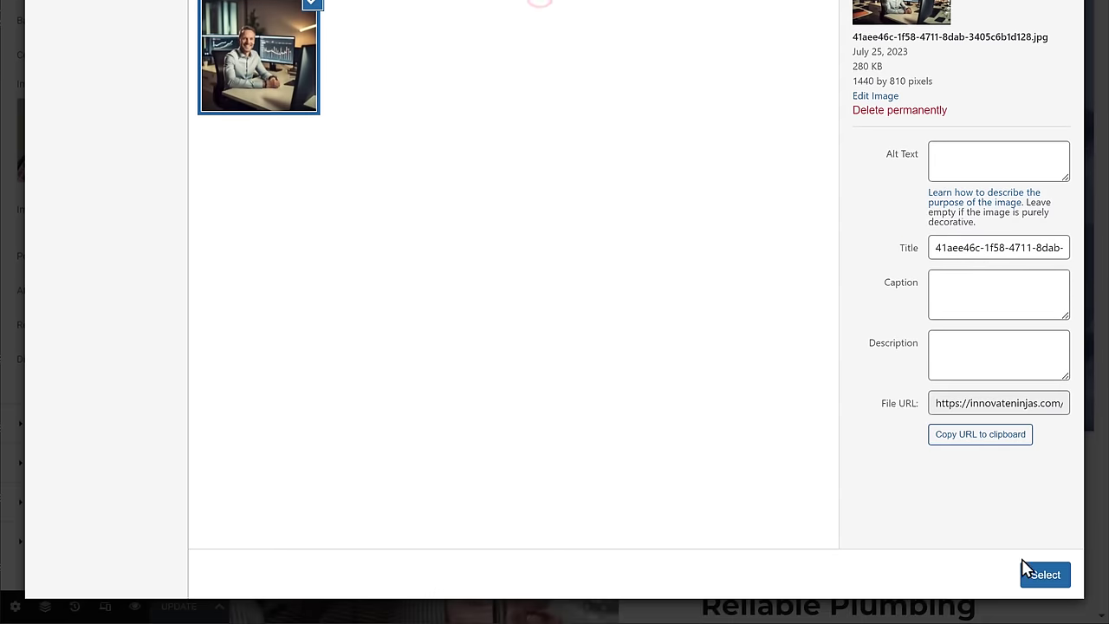
click(1045, 575)
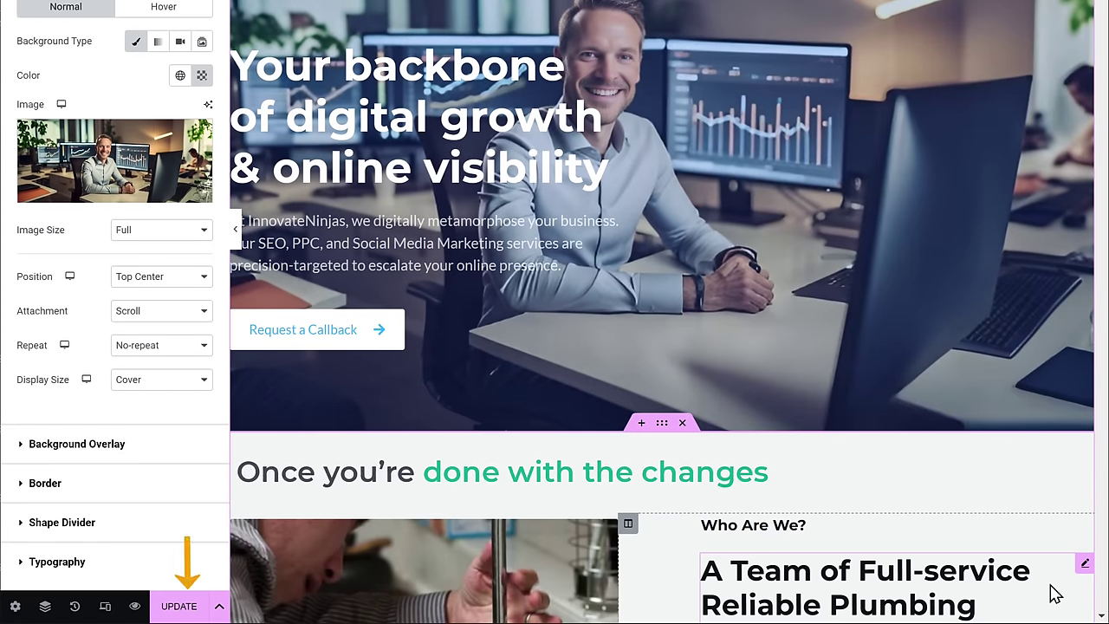
Step: Update the Elementor page and switch to the live innovateninjas.com homepage
click(200, 606)
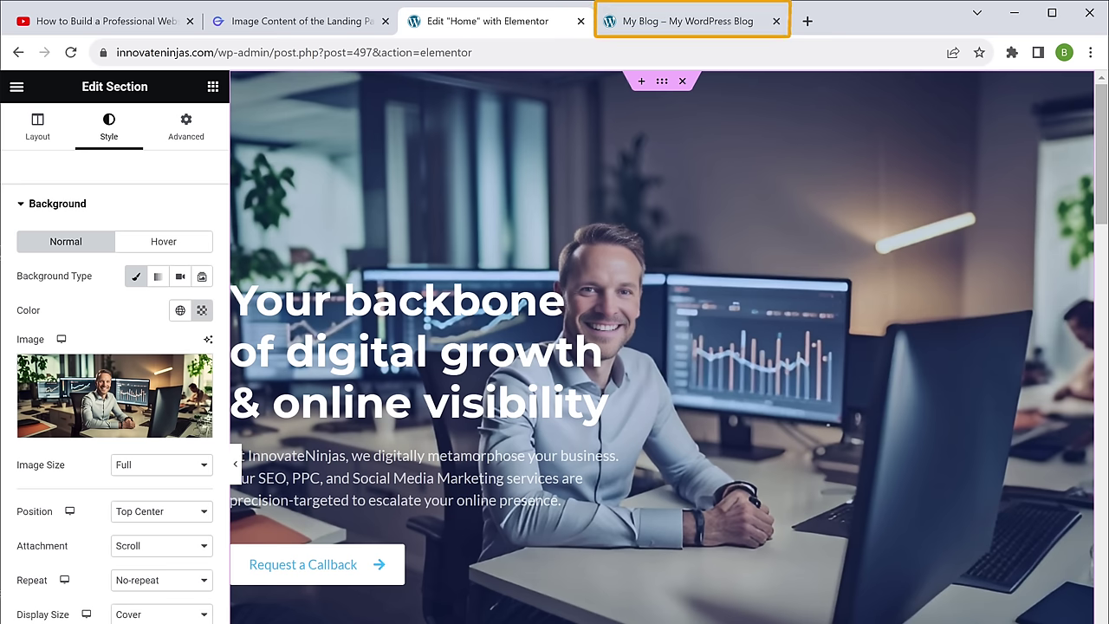
click(671, 31)
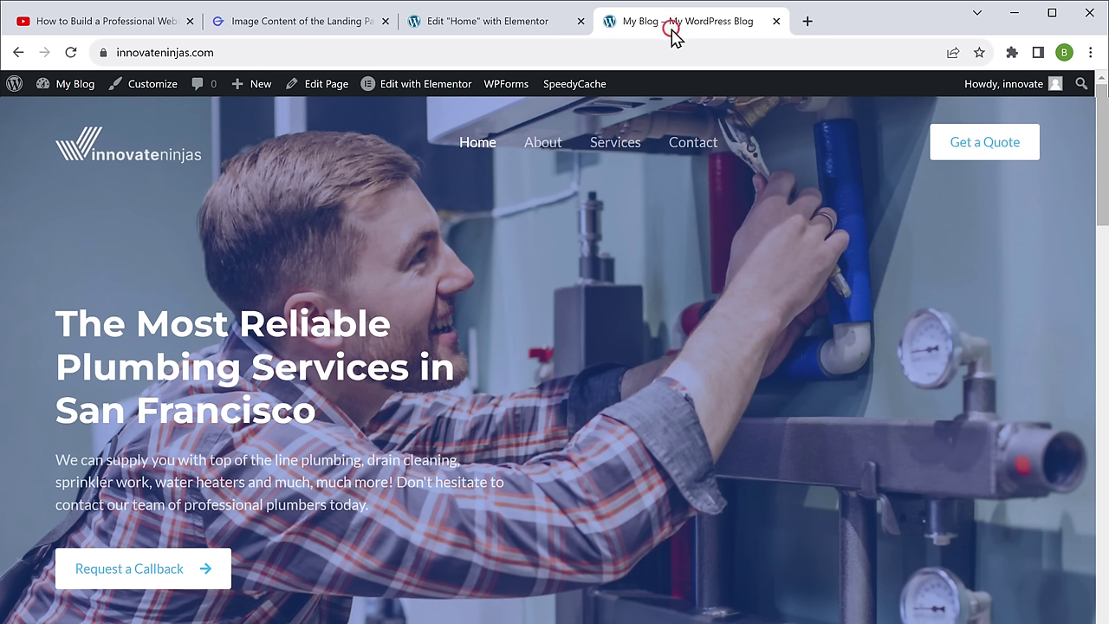
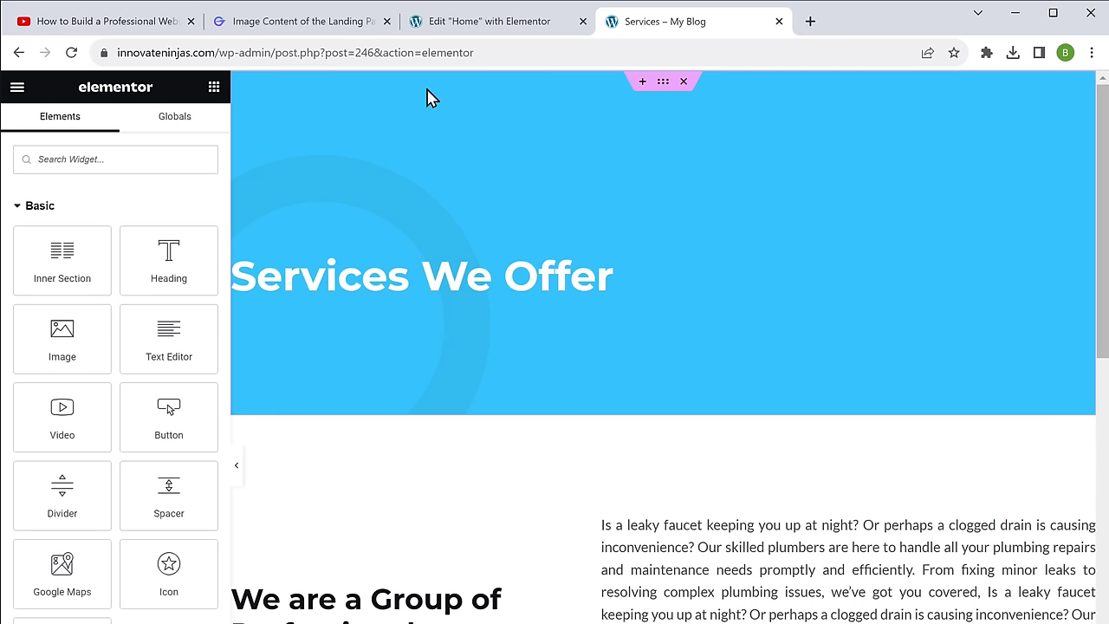
Step: Switch from the Elementor Services page to the GravityWrite tab
click(291, 30)
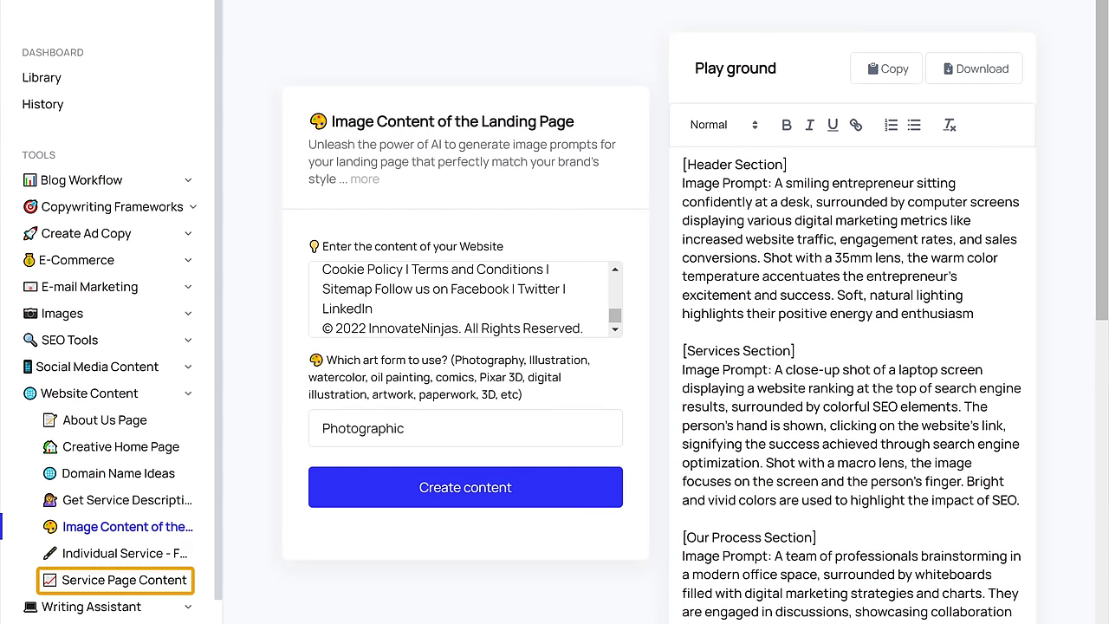
Step: Generate service page content for innovateninjas with the Service Page Content tool
click(112, 589)
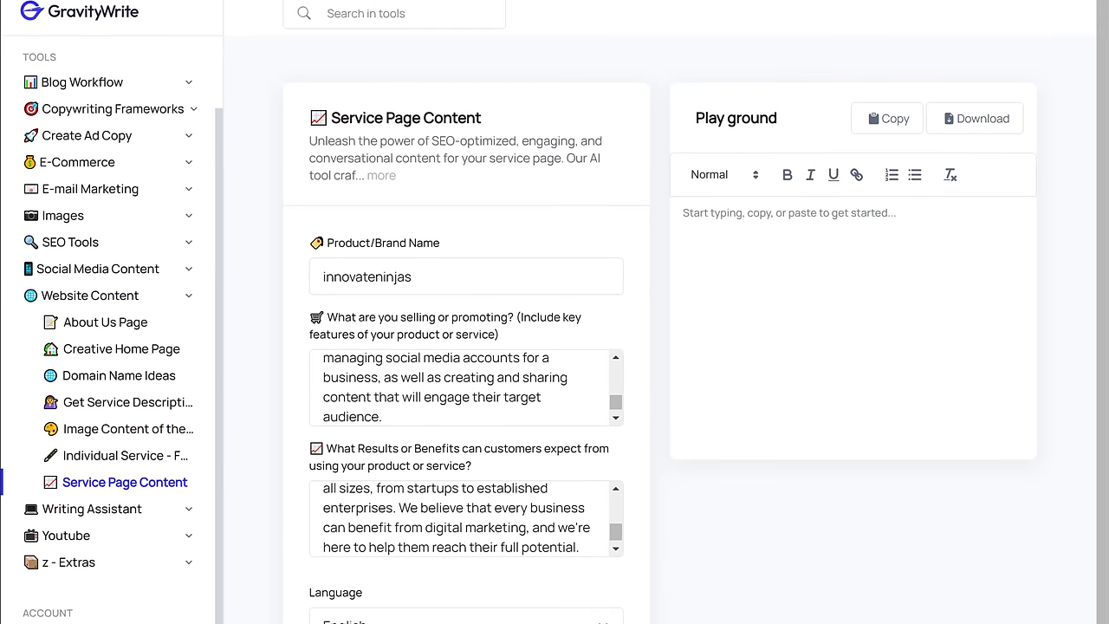
scroll(555, 347, down, 2)
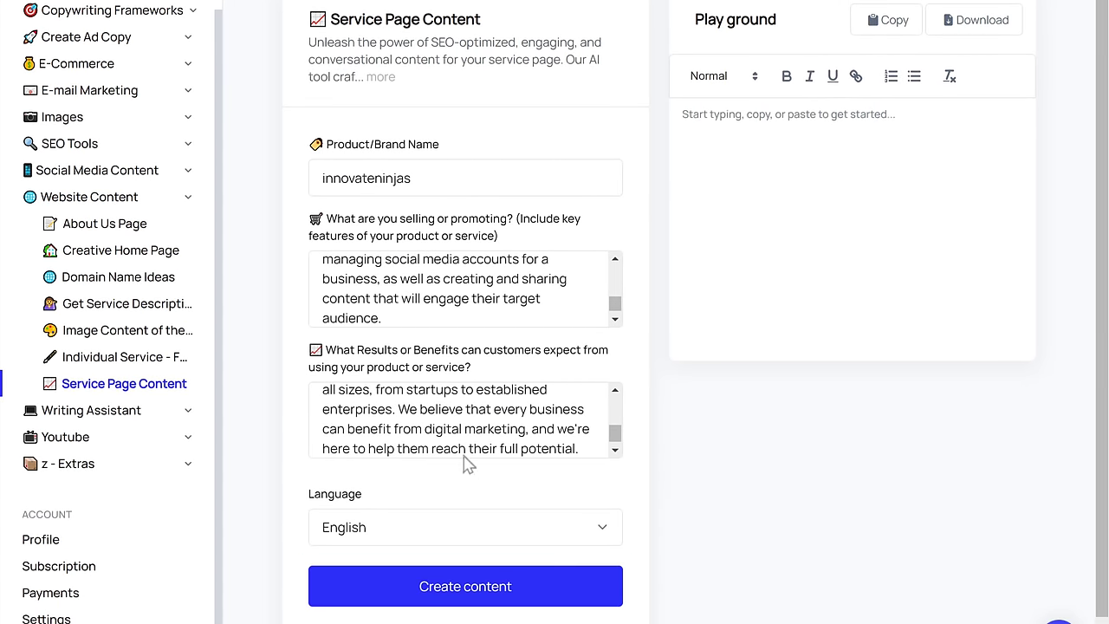
click(465, 585)
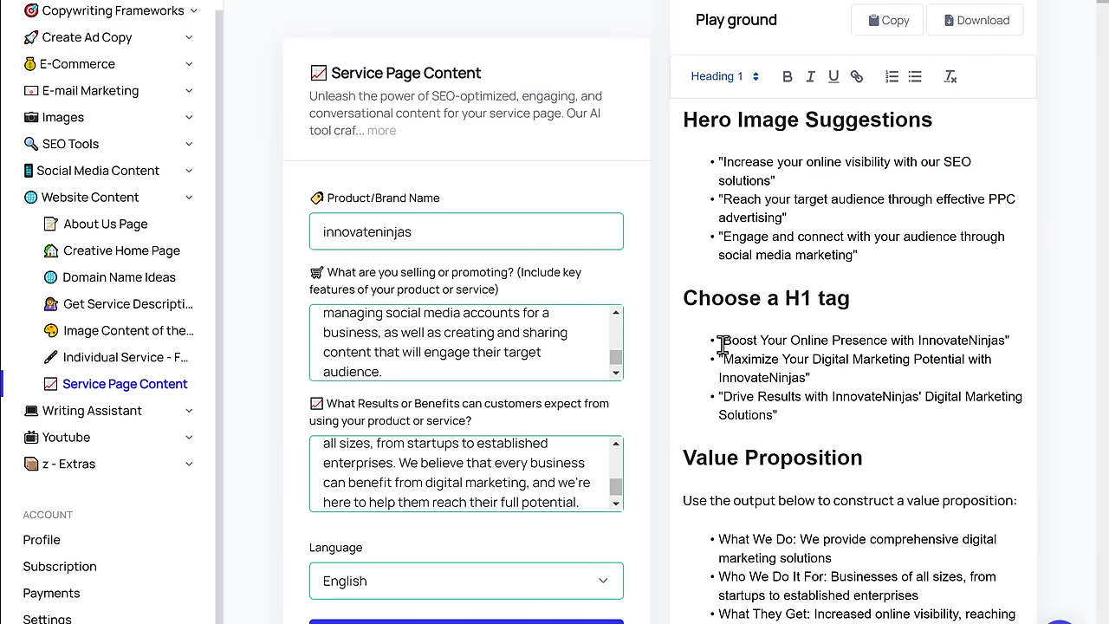
Step: Copy the first H1 suggestion, 'Boost Your Online Presence with InnovateNinjas', back to Elementor
drag(721, 339, 1005, 340)
right_click(1005, 340)
click(1044, 398)
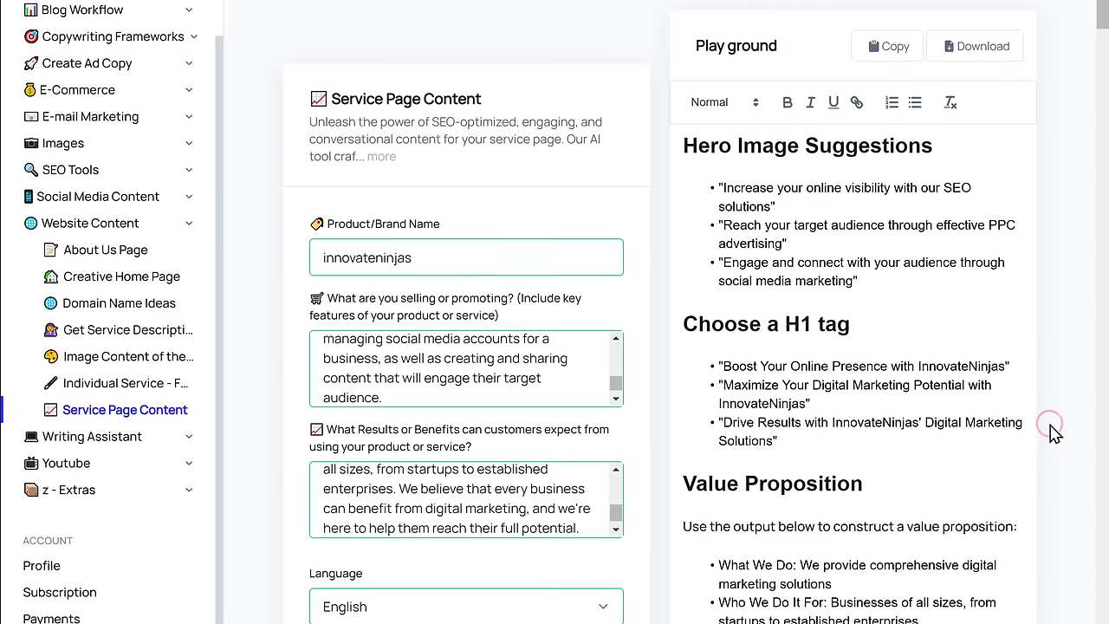
click(509, 28)
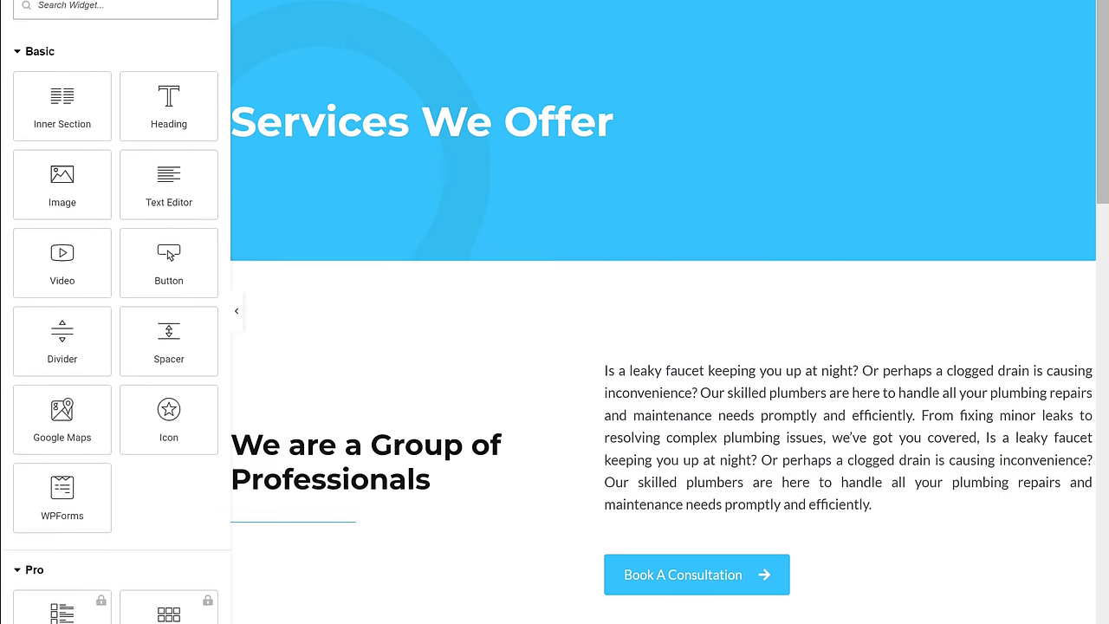
Step: Change the 'We are a Group of Professionals' heading title to 'Boost Your Online Presence with InnovateNinjas'
click(344, 421)
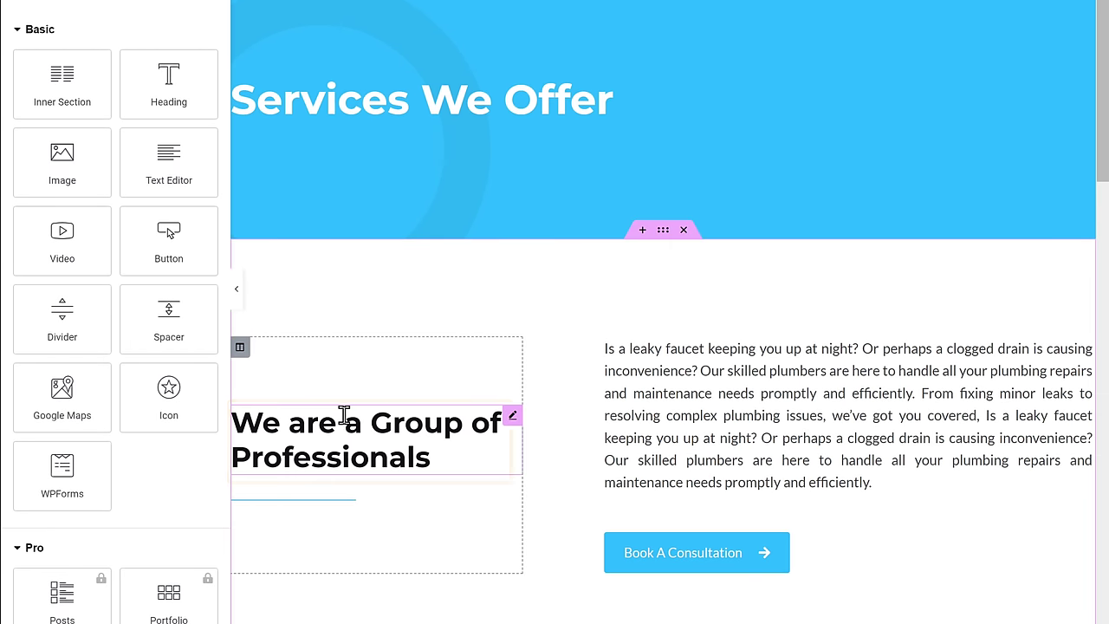
click(25, 67)
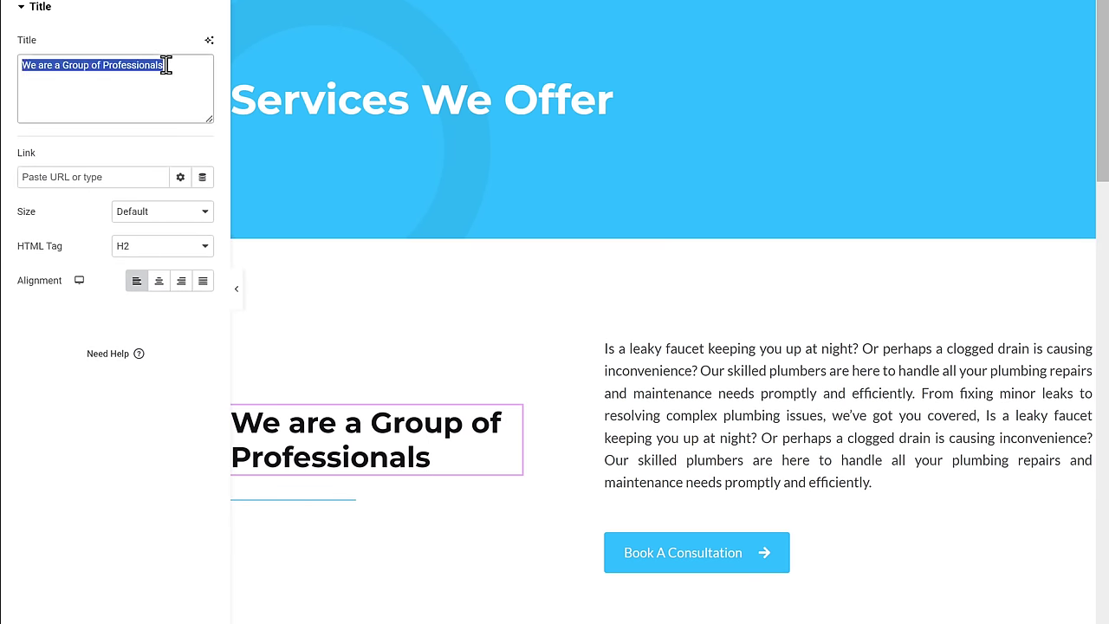
key(ctrl+v)
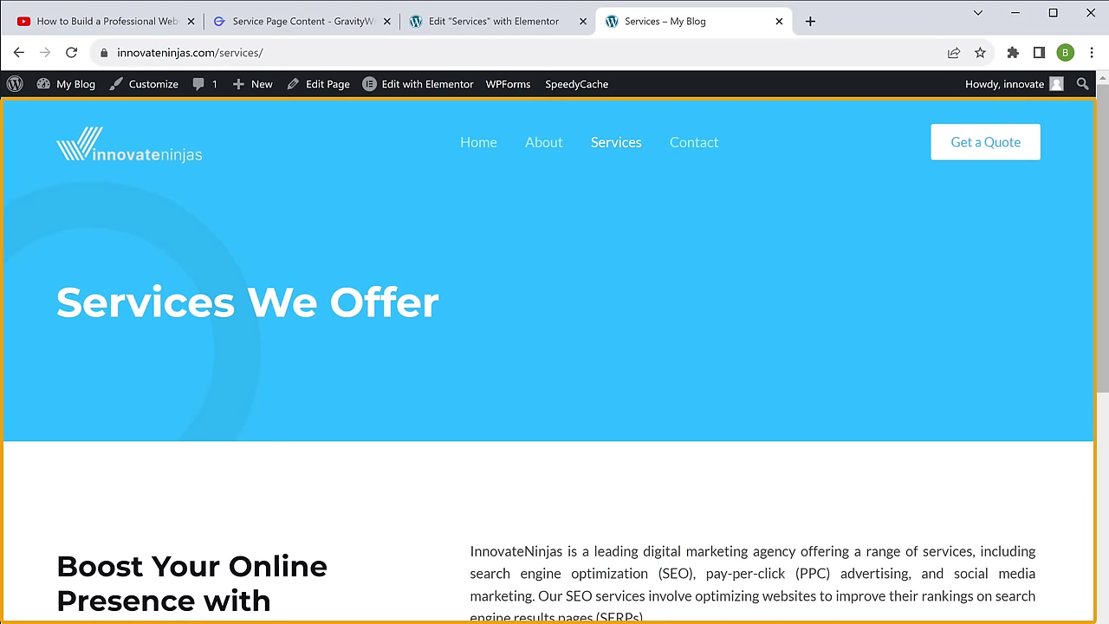
scroll(554, 347, down, 7)
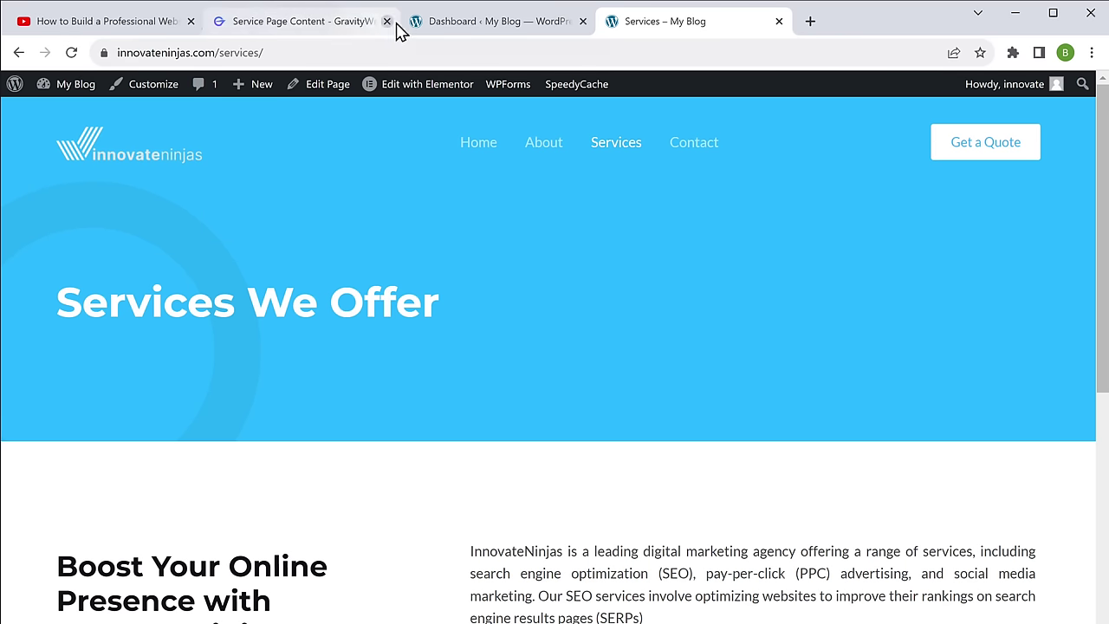
Step: Add a new page titled SEO and open it in Elementor
click(487, 26)
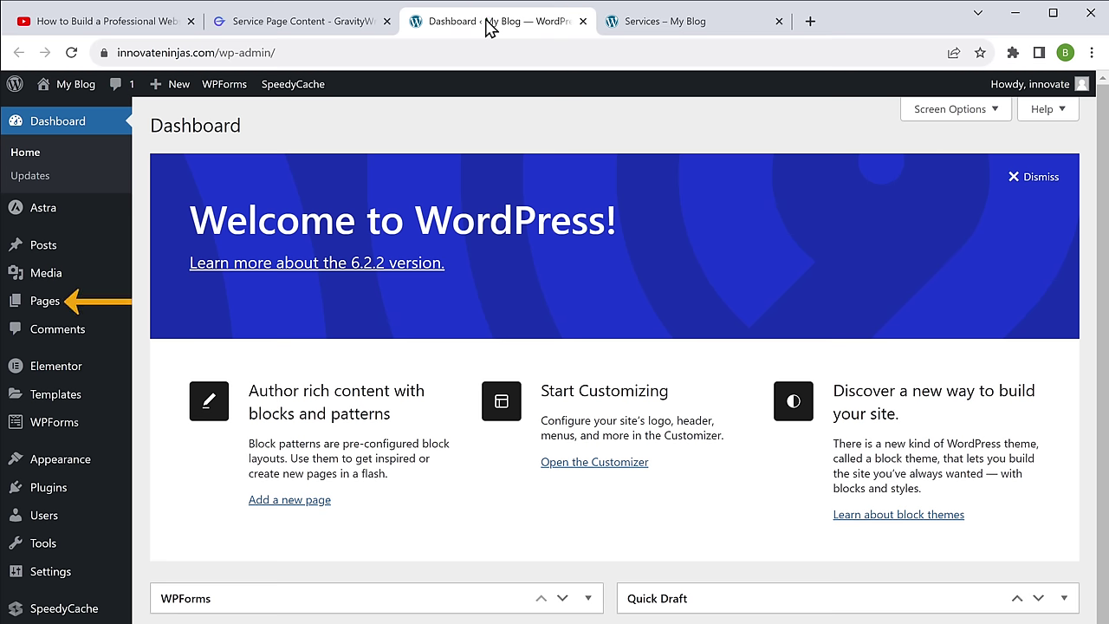
mouse_move(70, 310)
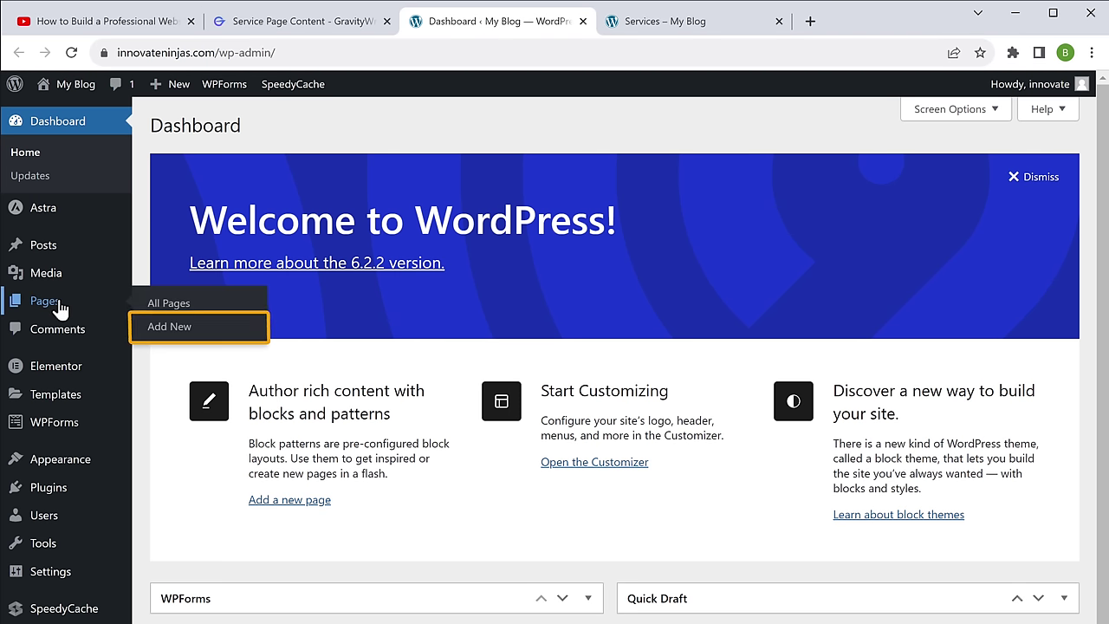
click(169, 328)
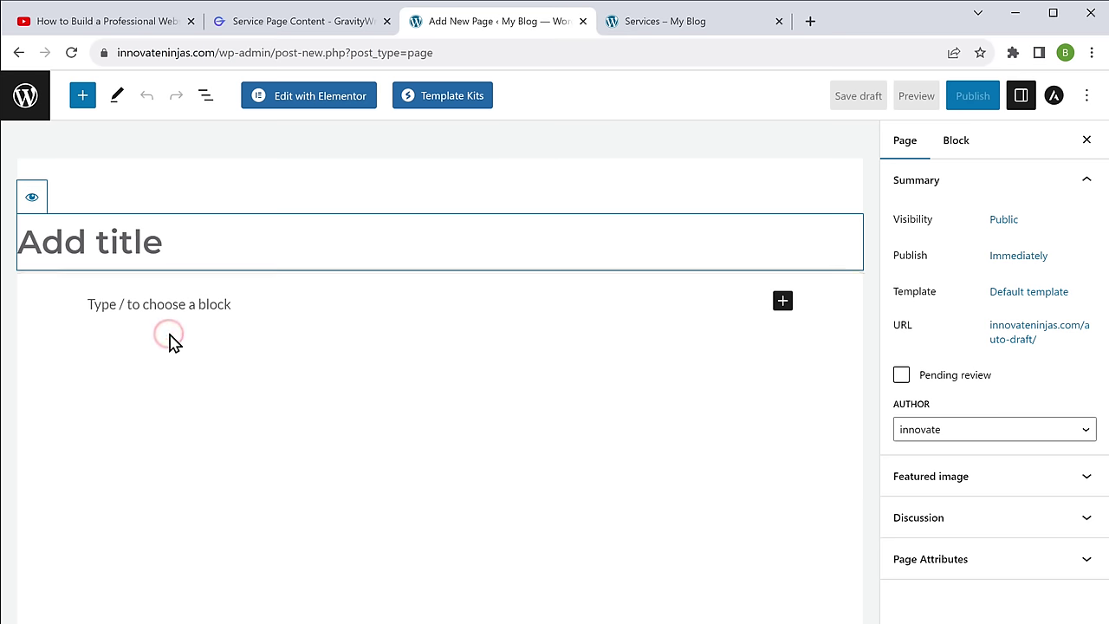
text(SEO)
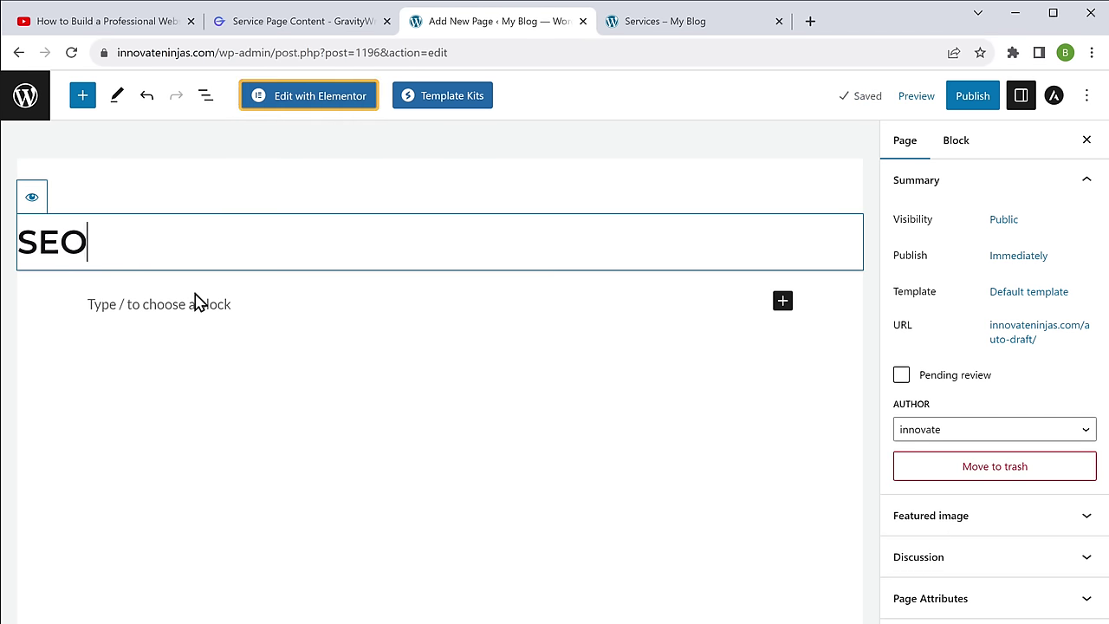
click(312, 105)
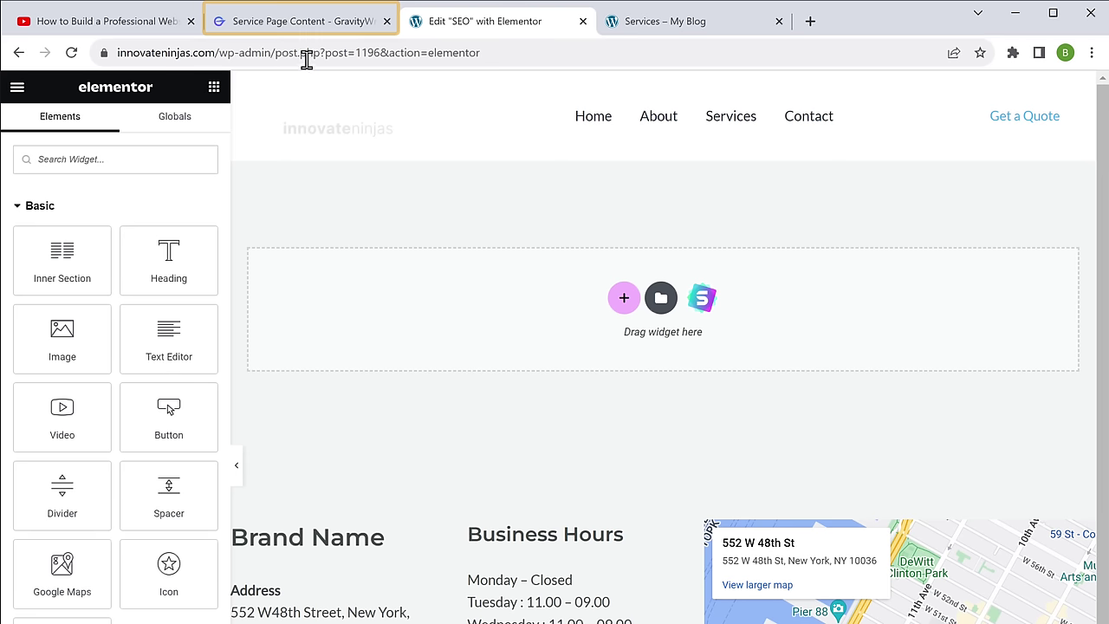
click(306, 28)
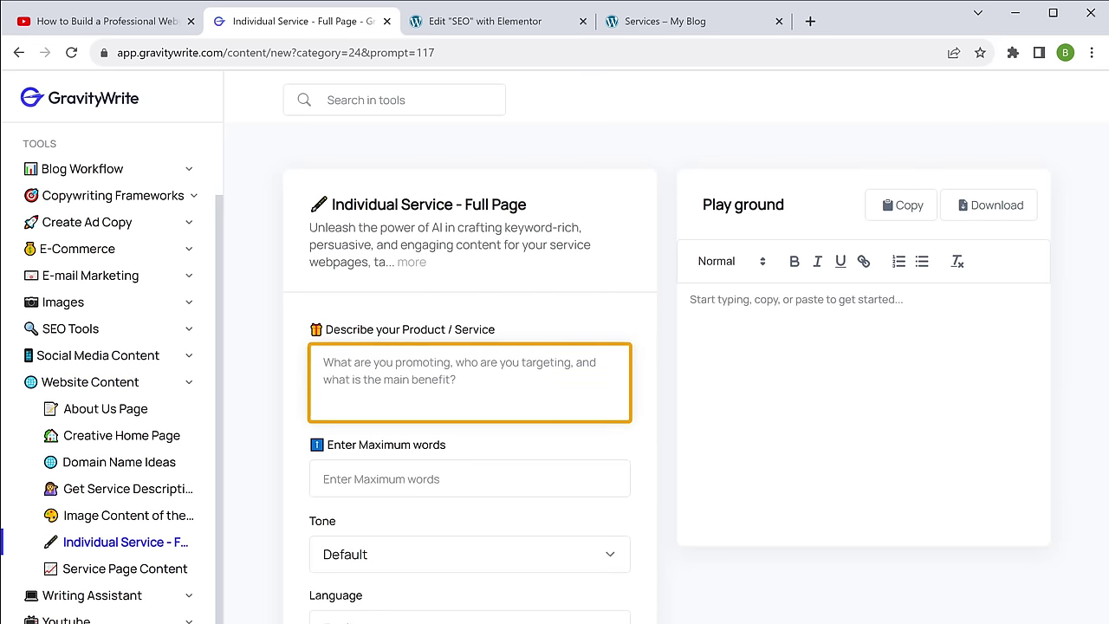
Step: Generate Search Engine Optimization service page copy with a 30-word maximum
text(Search engine optimization (SEO): This involves)
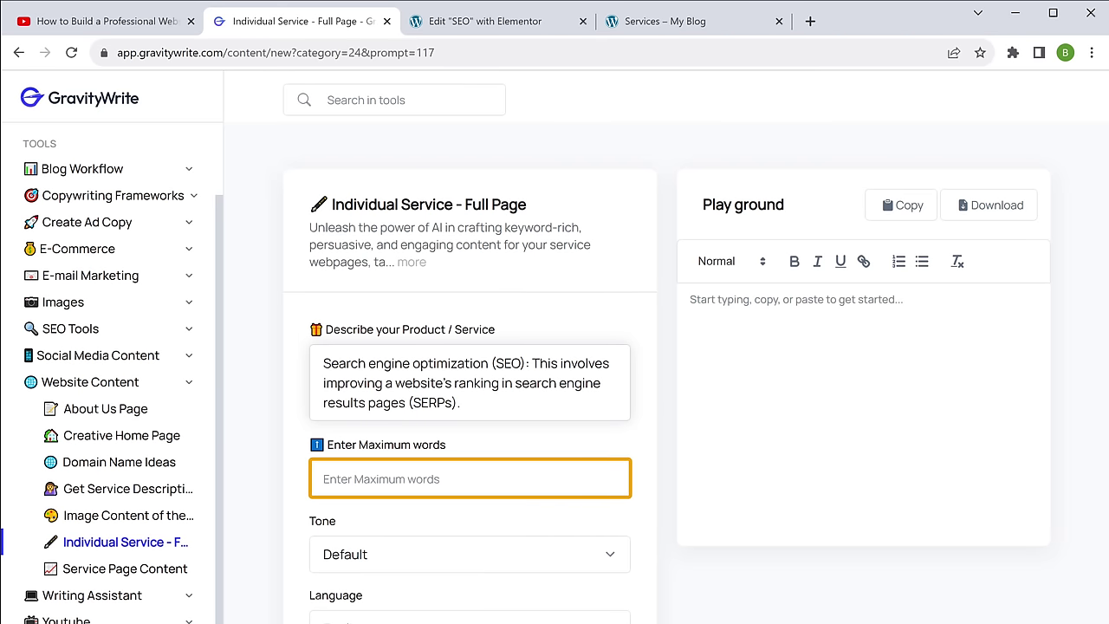
text(30)
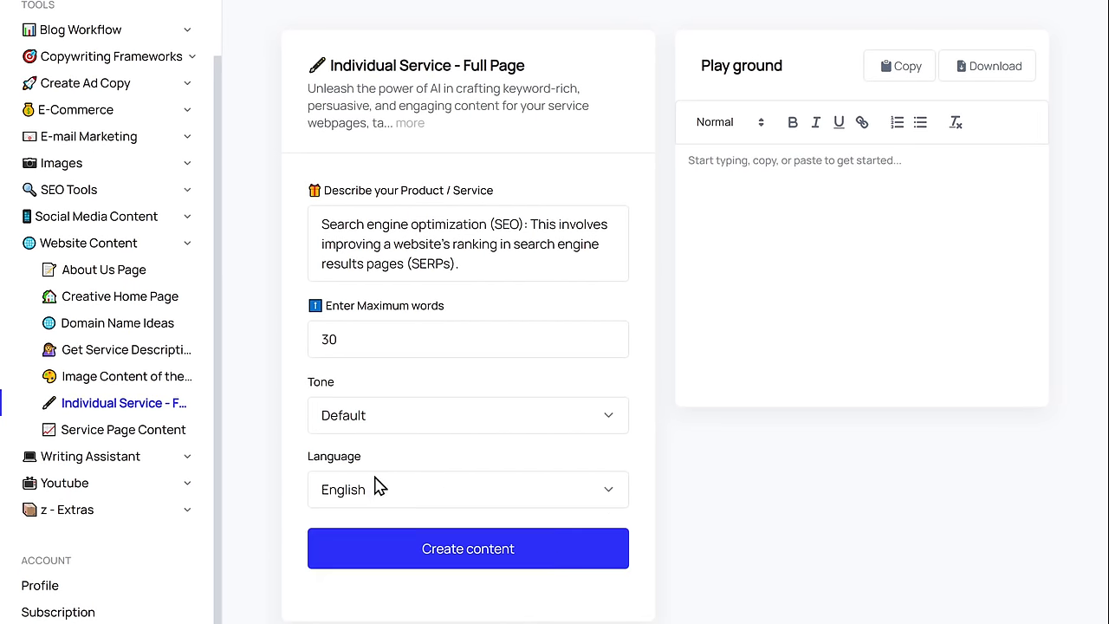
click(473, 559)
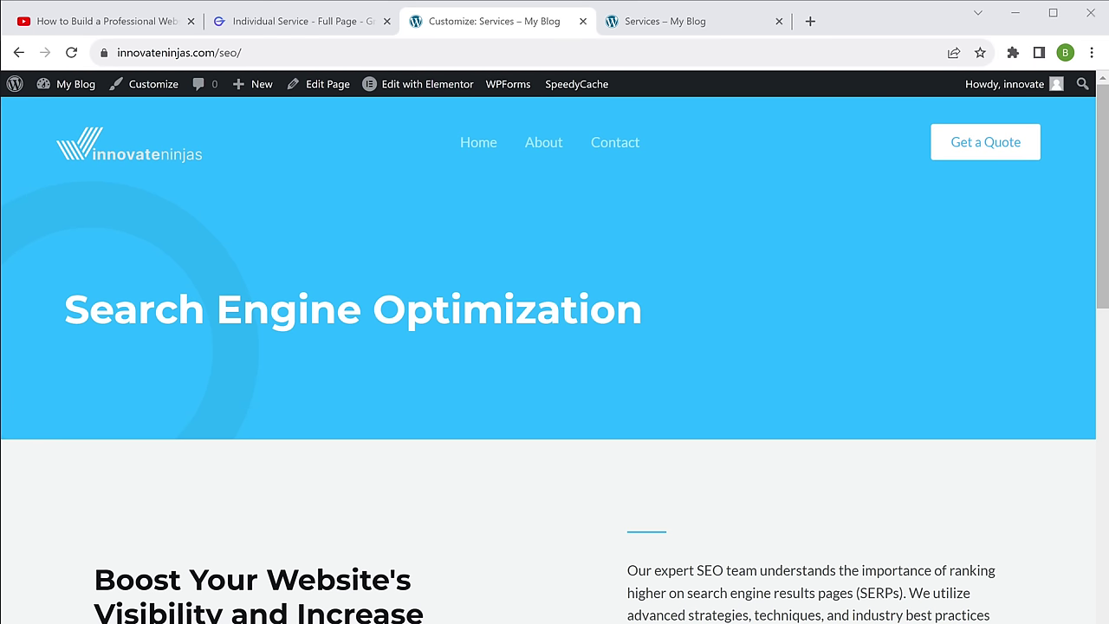
Step: Add the Services, Social Media, Advertising and SEO pages to the Primary Menu
click(154, 86)
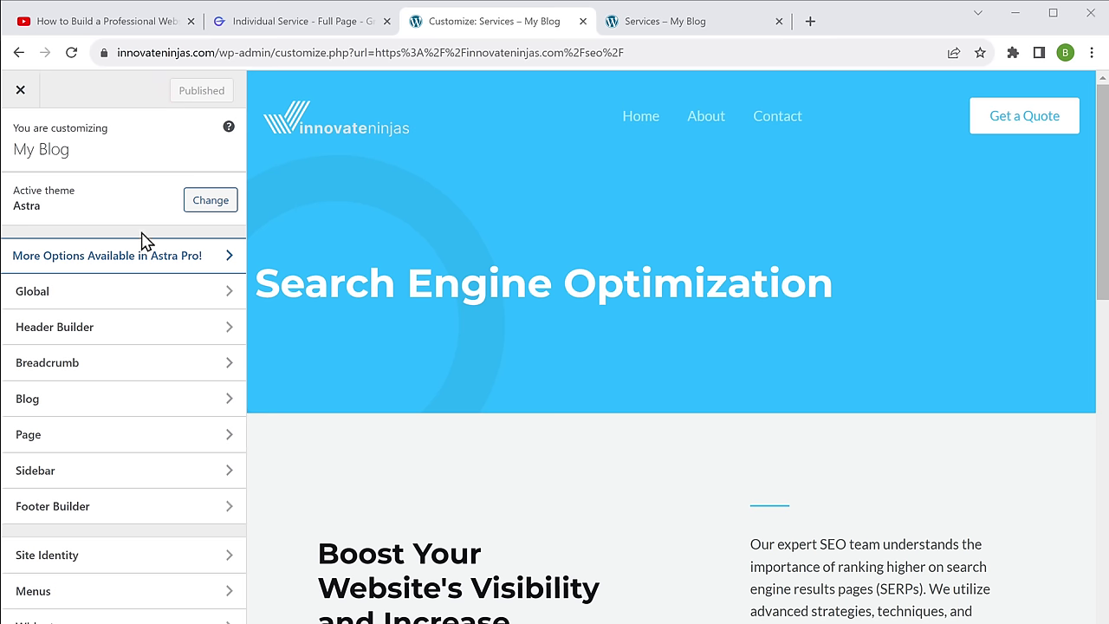
click(104, 594)
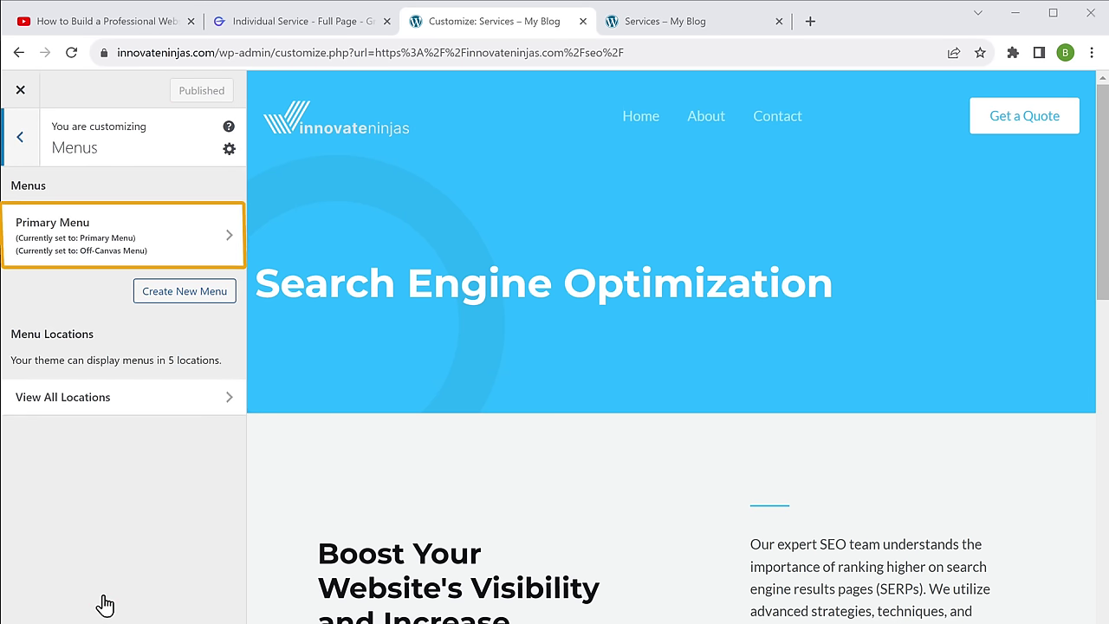
click(109, 255)
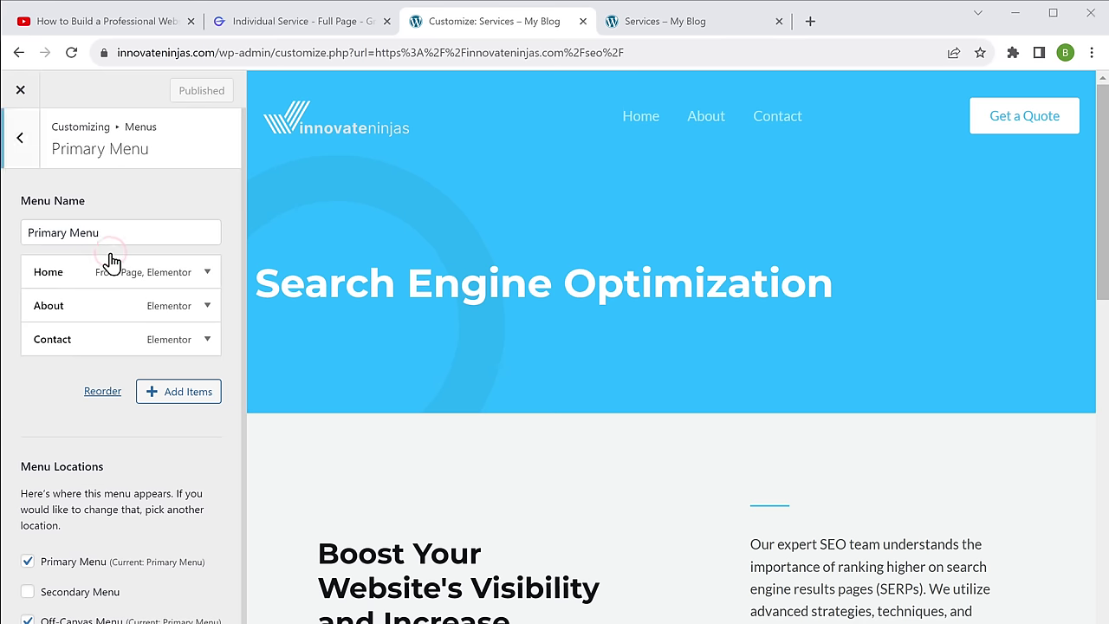
click(172, 399)
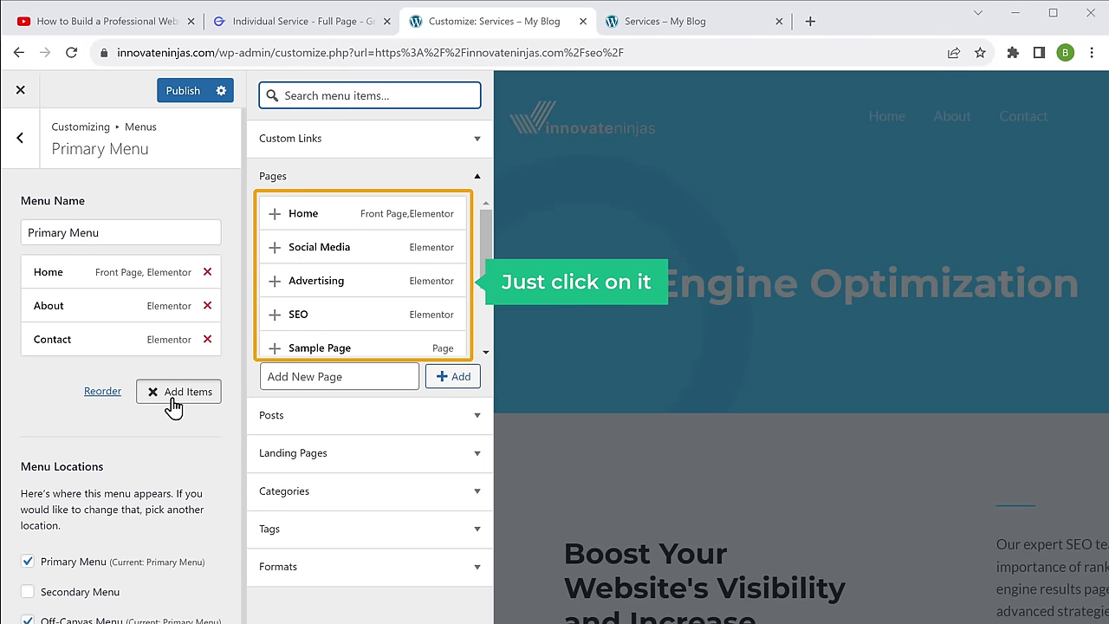
scroll(366, 315, down, 2)
click(276, 334)
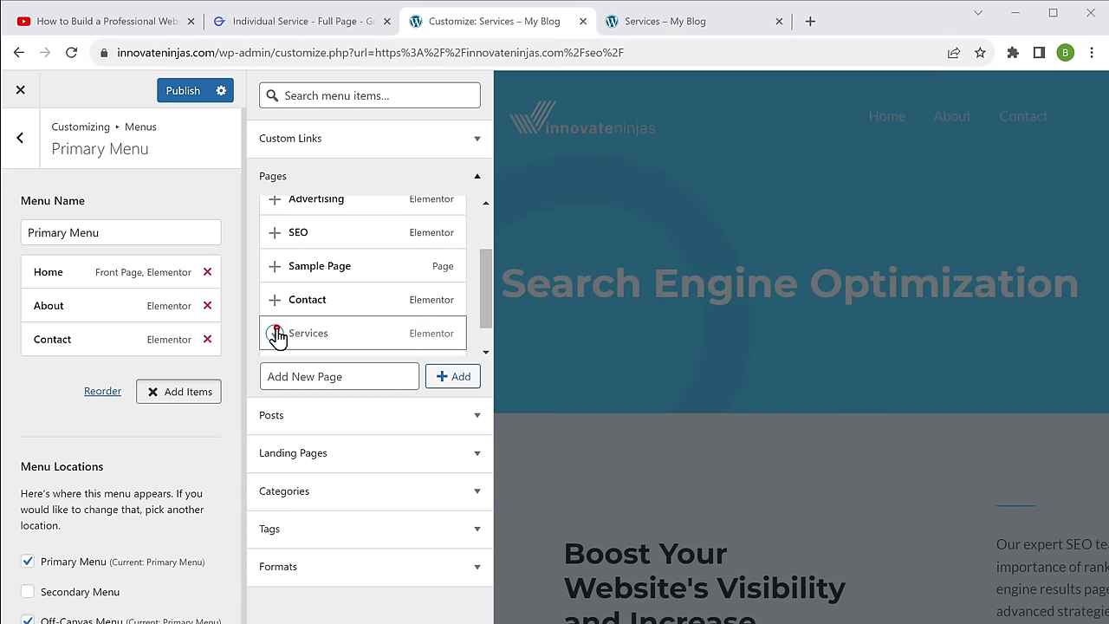
scroll(277, 329, up, 2)
click(273, 248)
click(276, 284)
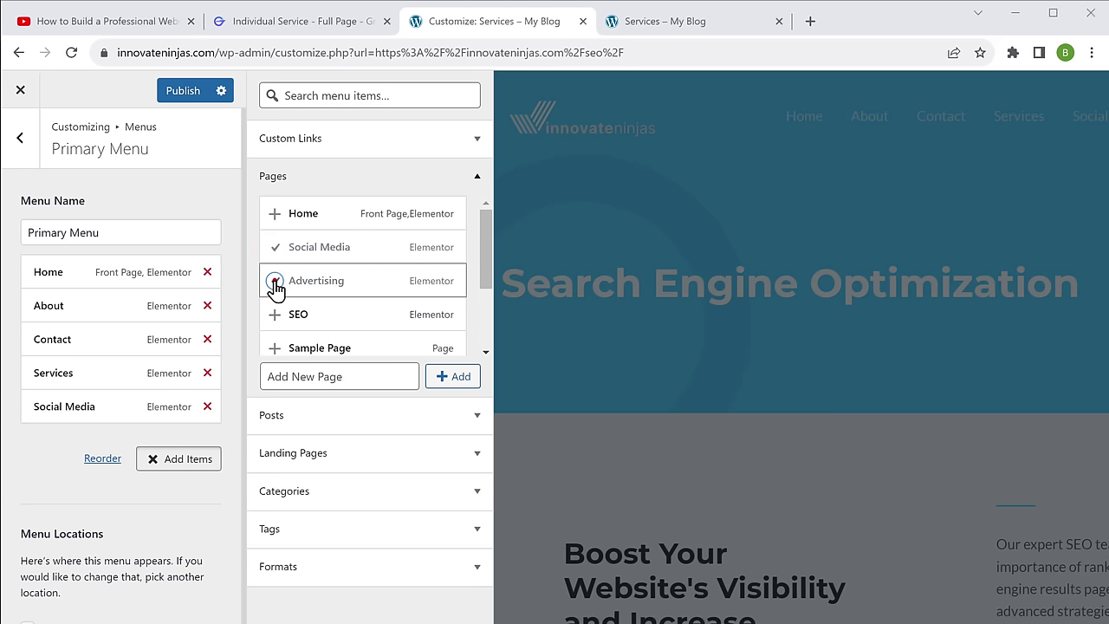
click(276, 317)
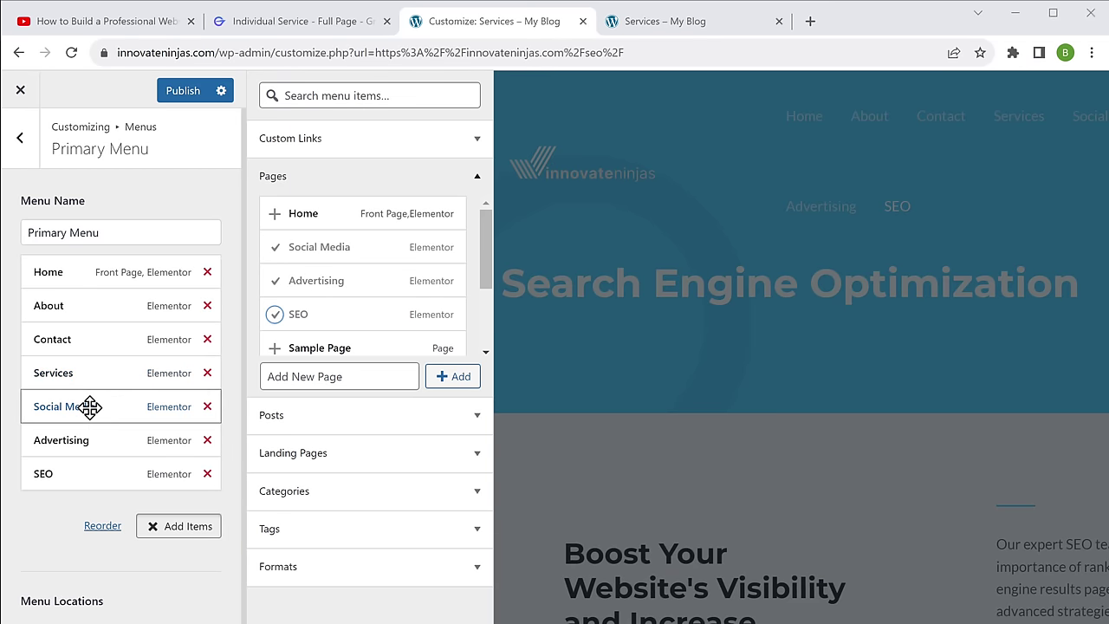
Step: Nest Social Media, Advertising and SEO under Services and publish the menu
drag(91, 406, 144, 407)
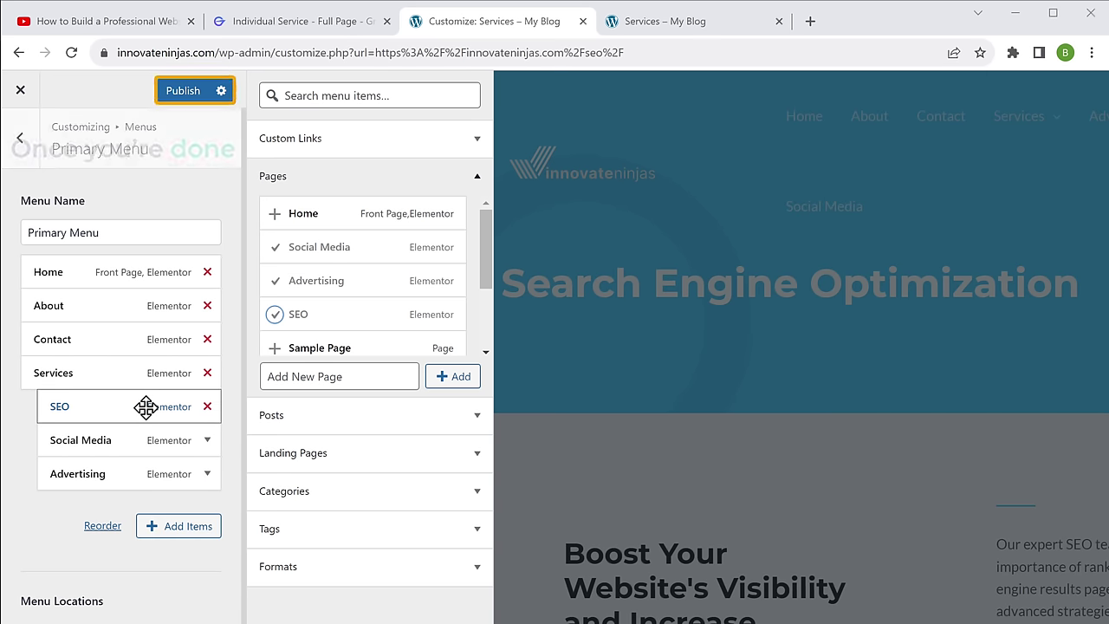
click(185, 93)
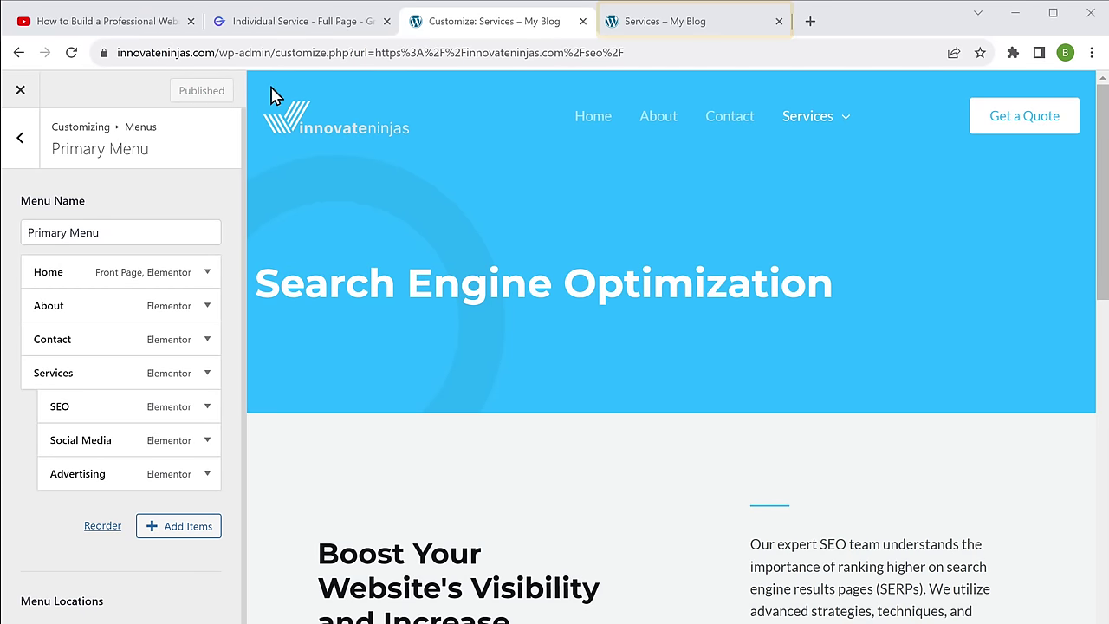
click(655, 29)
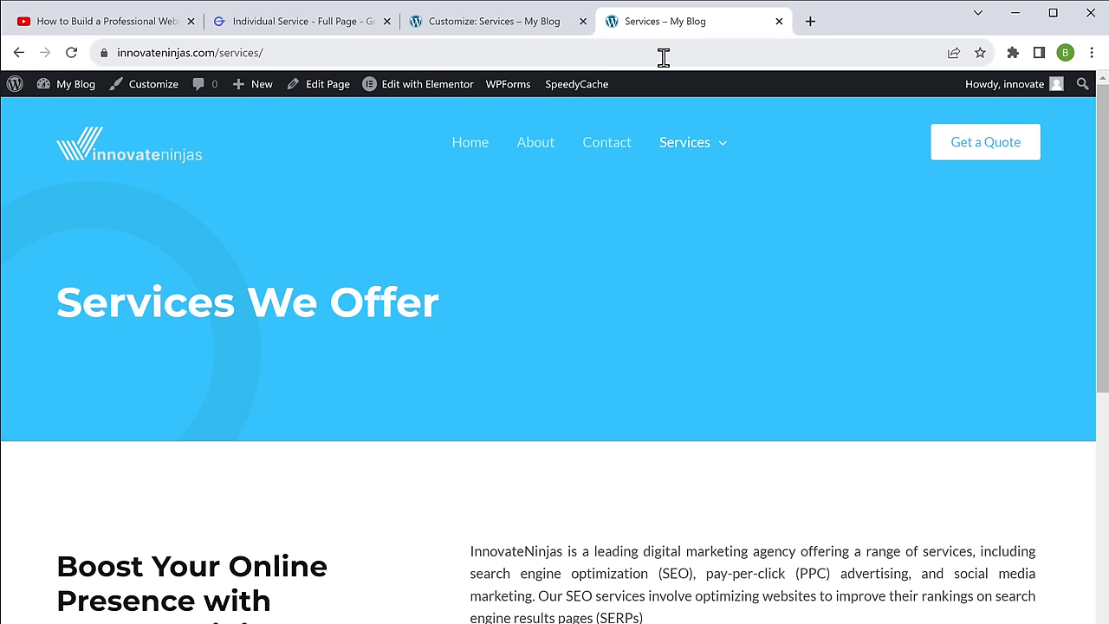
Step: Submit the contact form with the sender's name, email and a message asking for SEO help with Google ranking
mouse_move(691, 160)
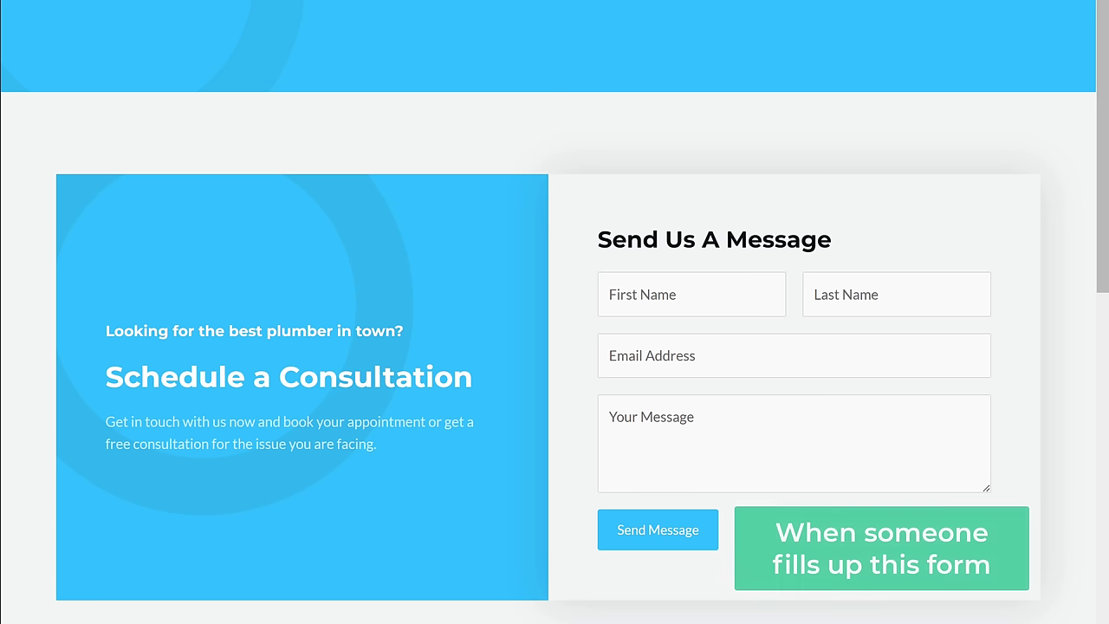
click(664, 292)
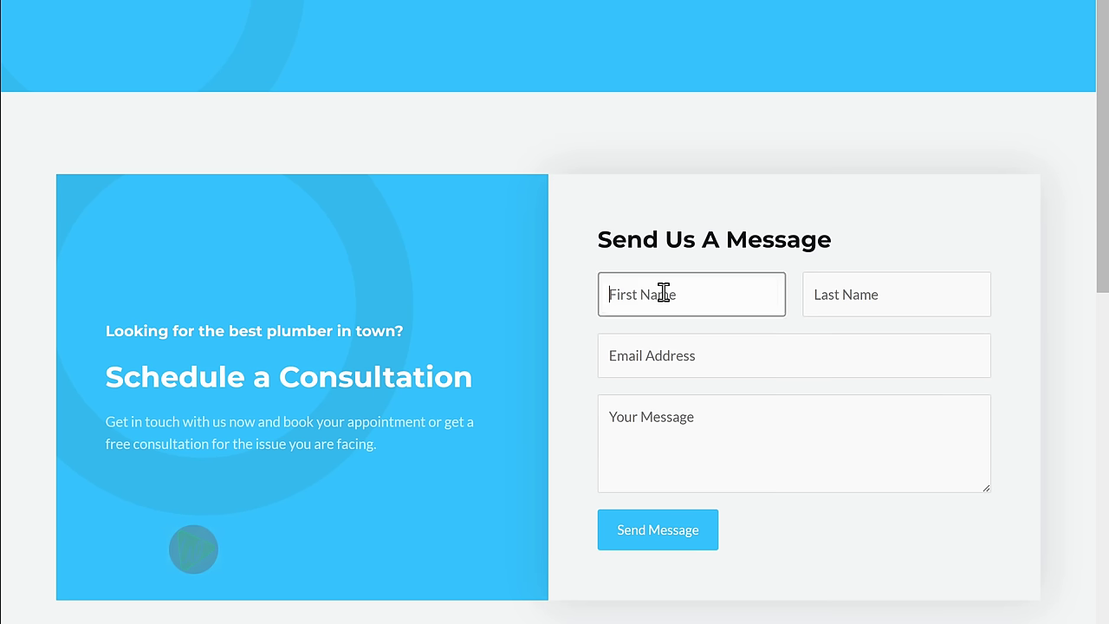
key(Tab)
key(Tab)
key(Tab)
text(Hi I'm looking for SEO help to improve my website's ranking on Google. Please let me know if you're available)
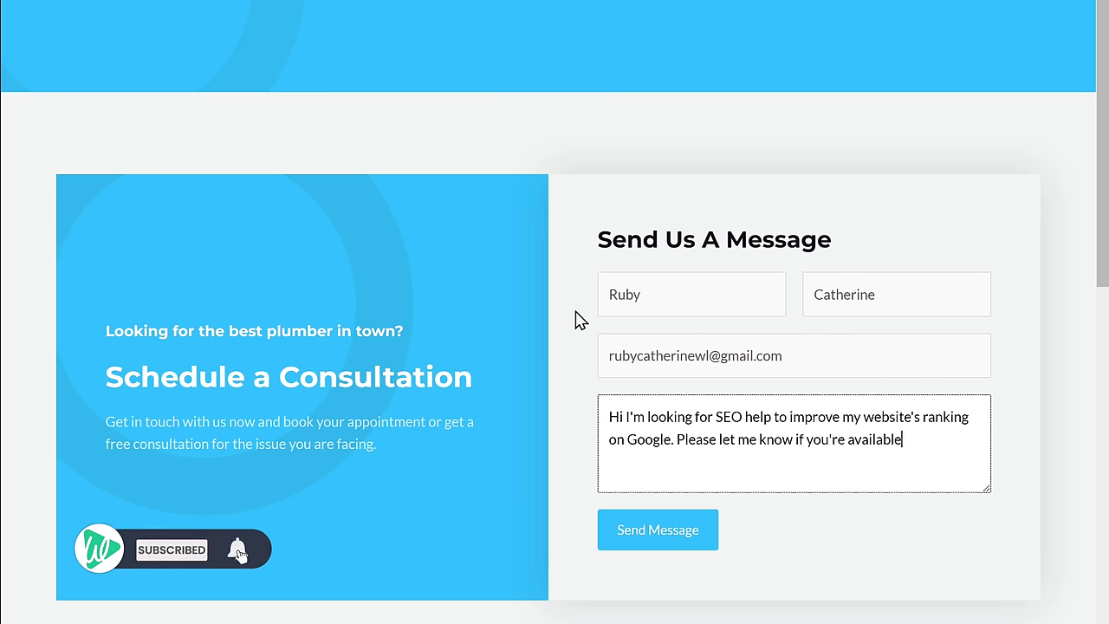
text( to chat or meet to discuss this further.)
key(Tab)
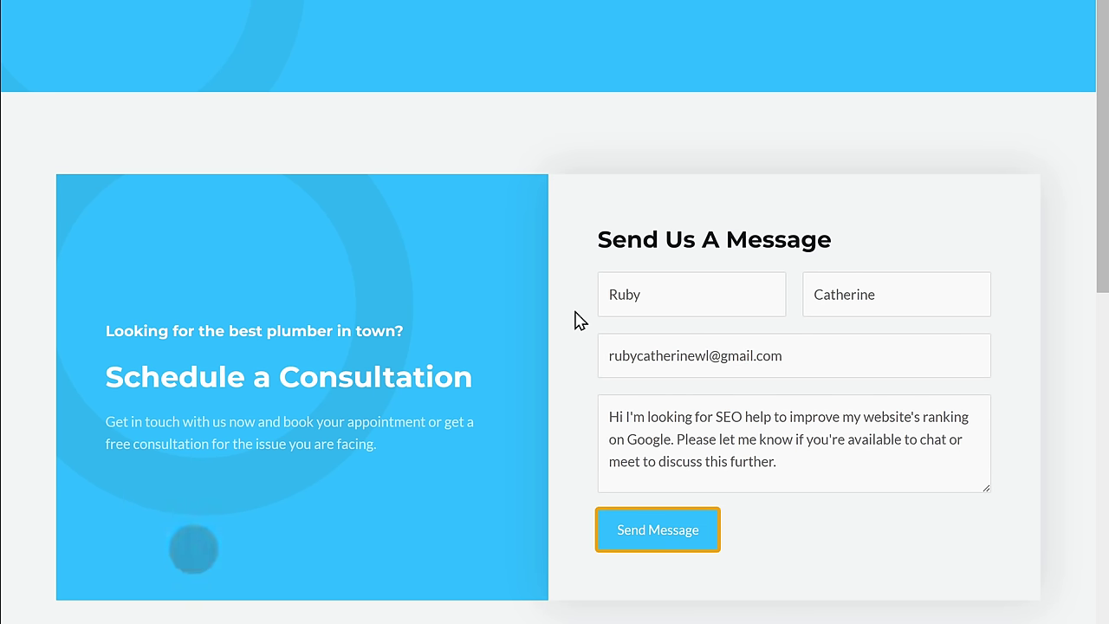
click(656, 545)
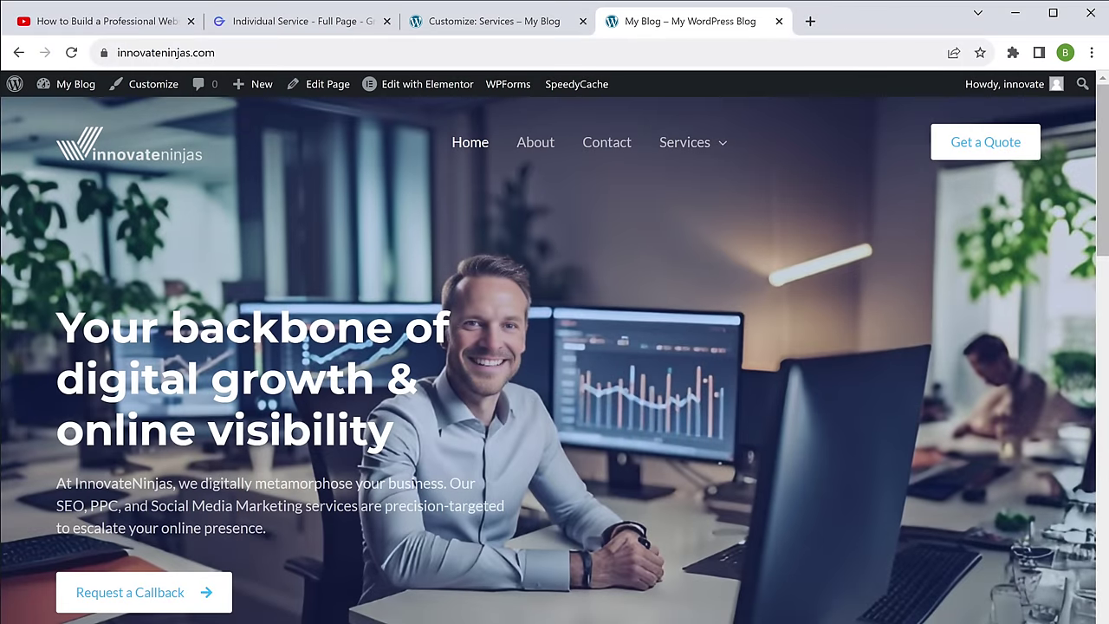
Step: Retitle the footer widget 'Innovateninjas' and swap in the new Austin address and phone
scroll(554, 346, down, 20)
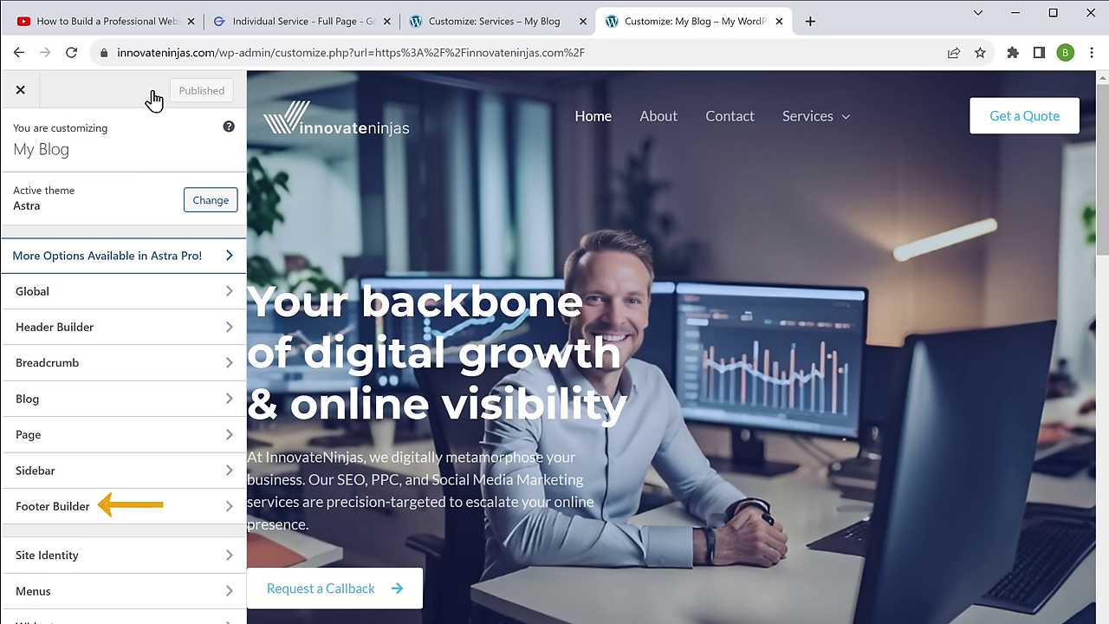
click(103, 513)
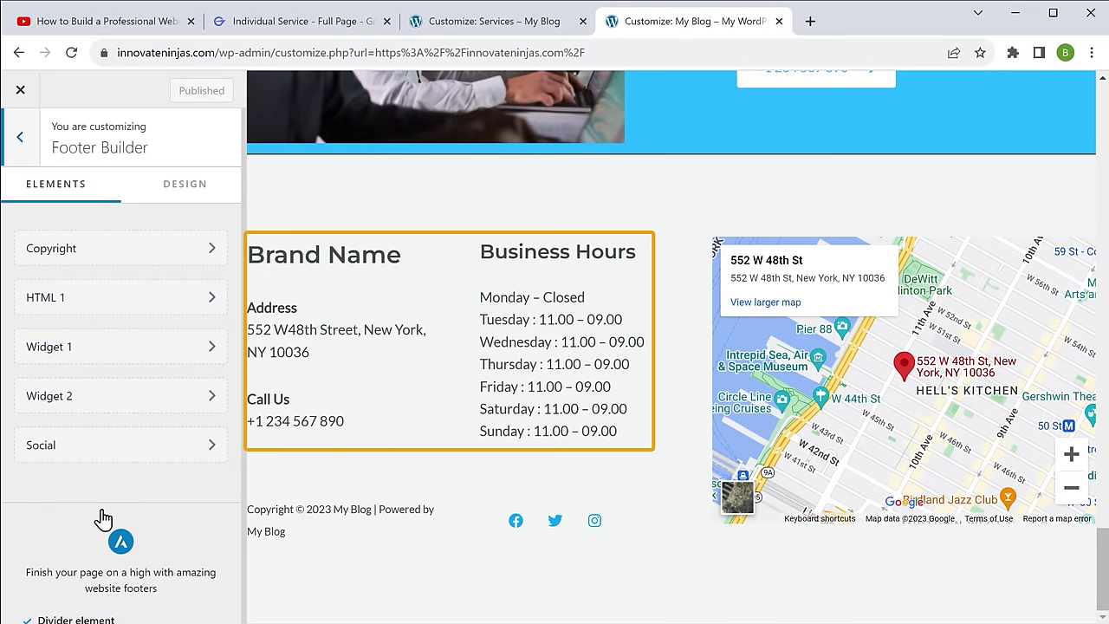
mouse_move(257, 260)
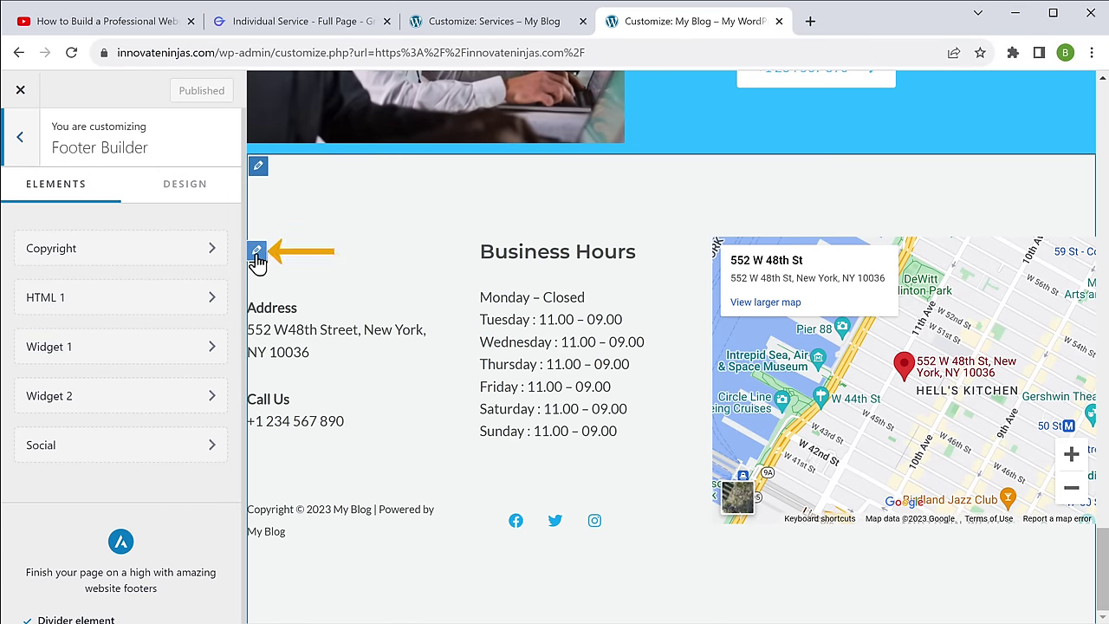
click(258, 260)
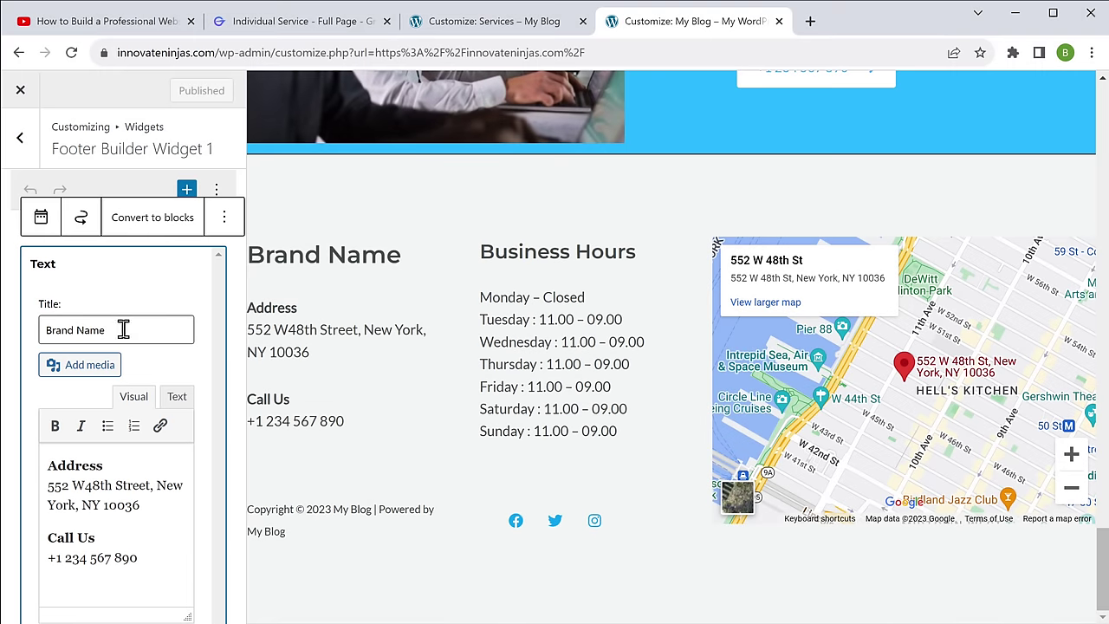
triple_click(119, 329)
text(Innovateninjas)
triple_click(106, 503)
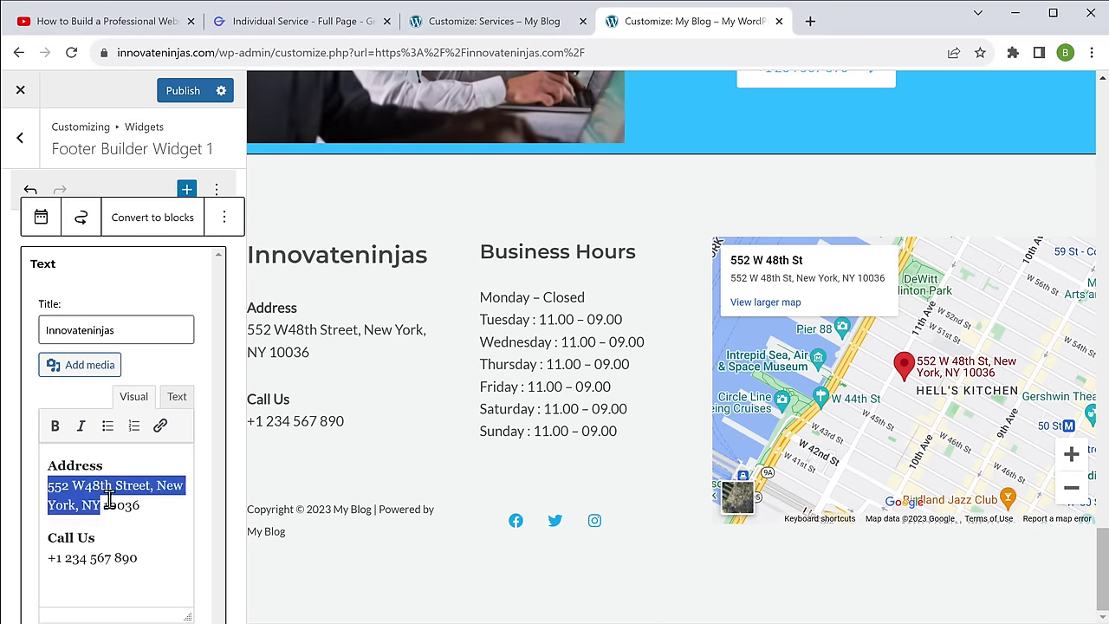
drag(65, 559, 154, 564)
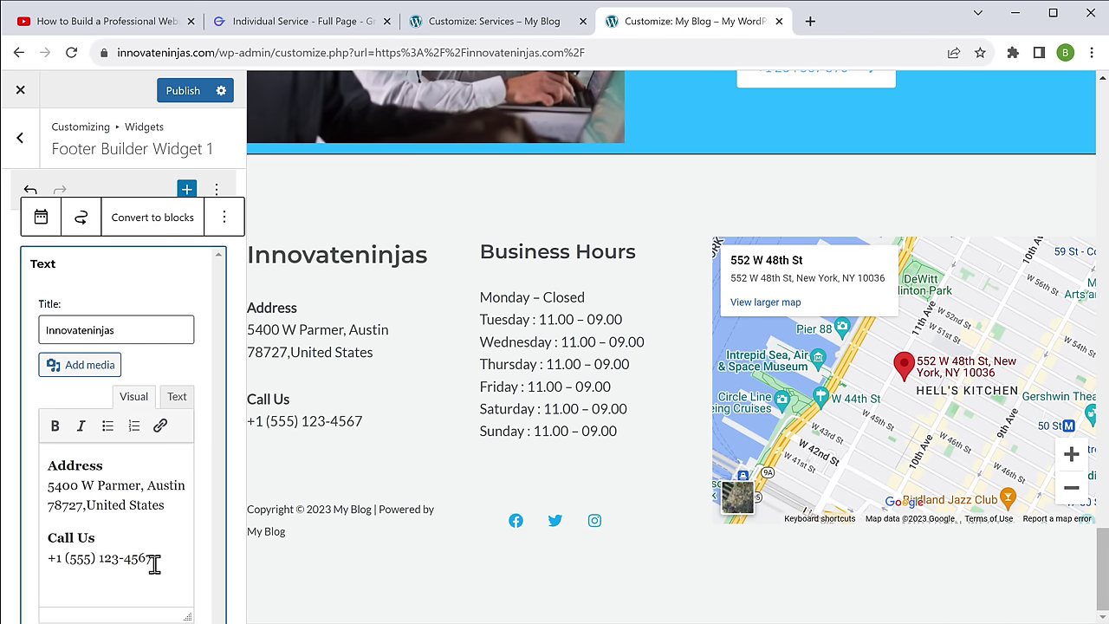
click(182, 97)
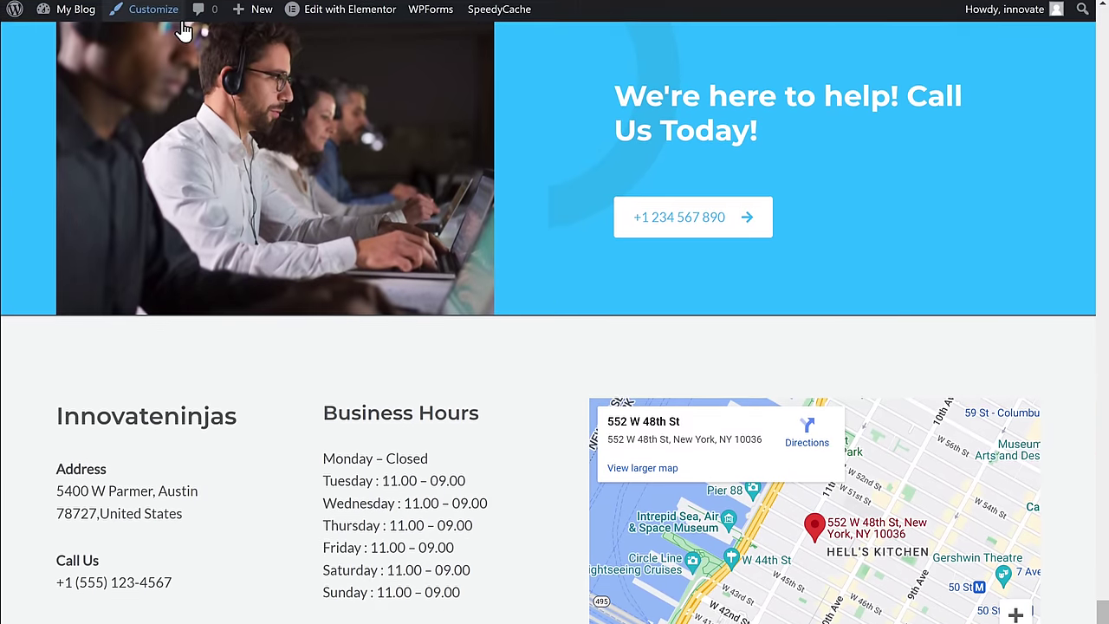